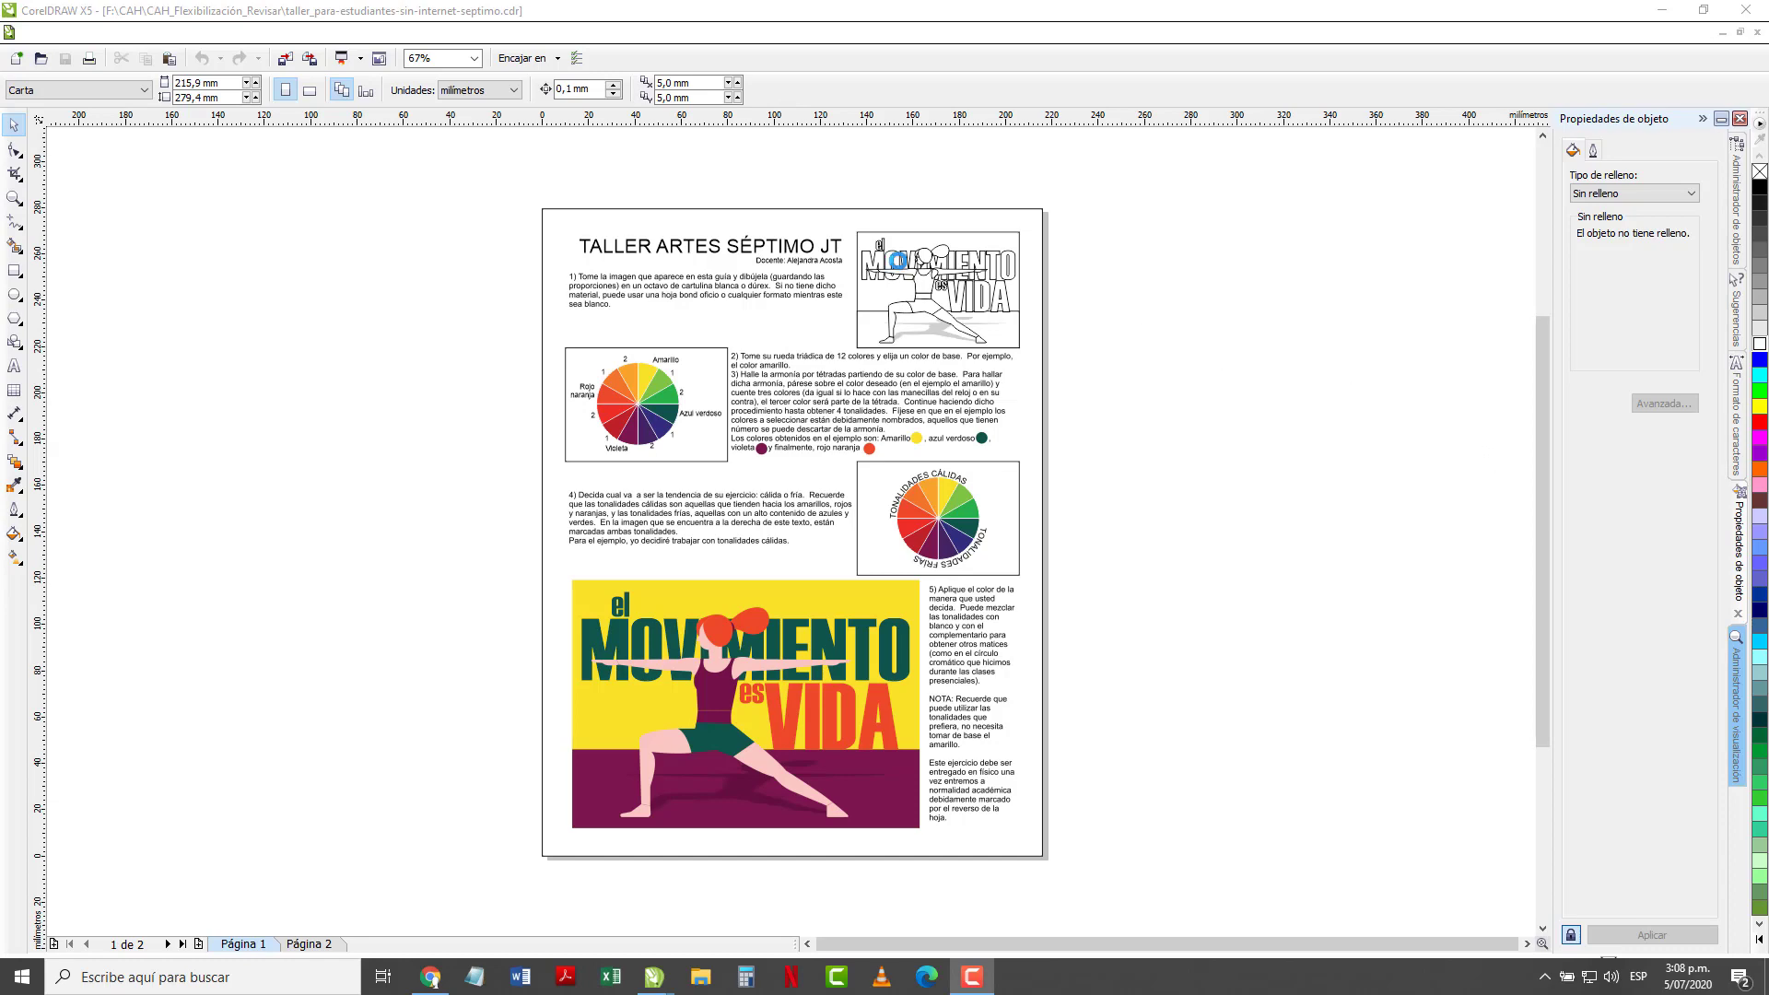
Review the worksheet's line drawing and colour-harmony instructions, along with the yoga line drawing on page 5 of para_videos
scroll(898, 261, "up", 3)
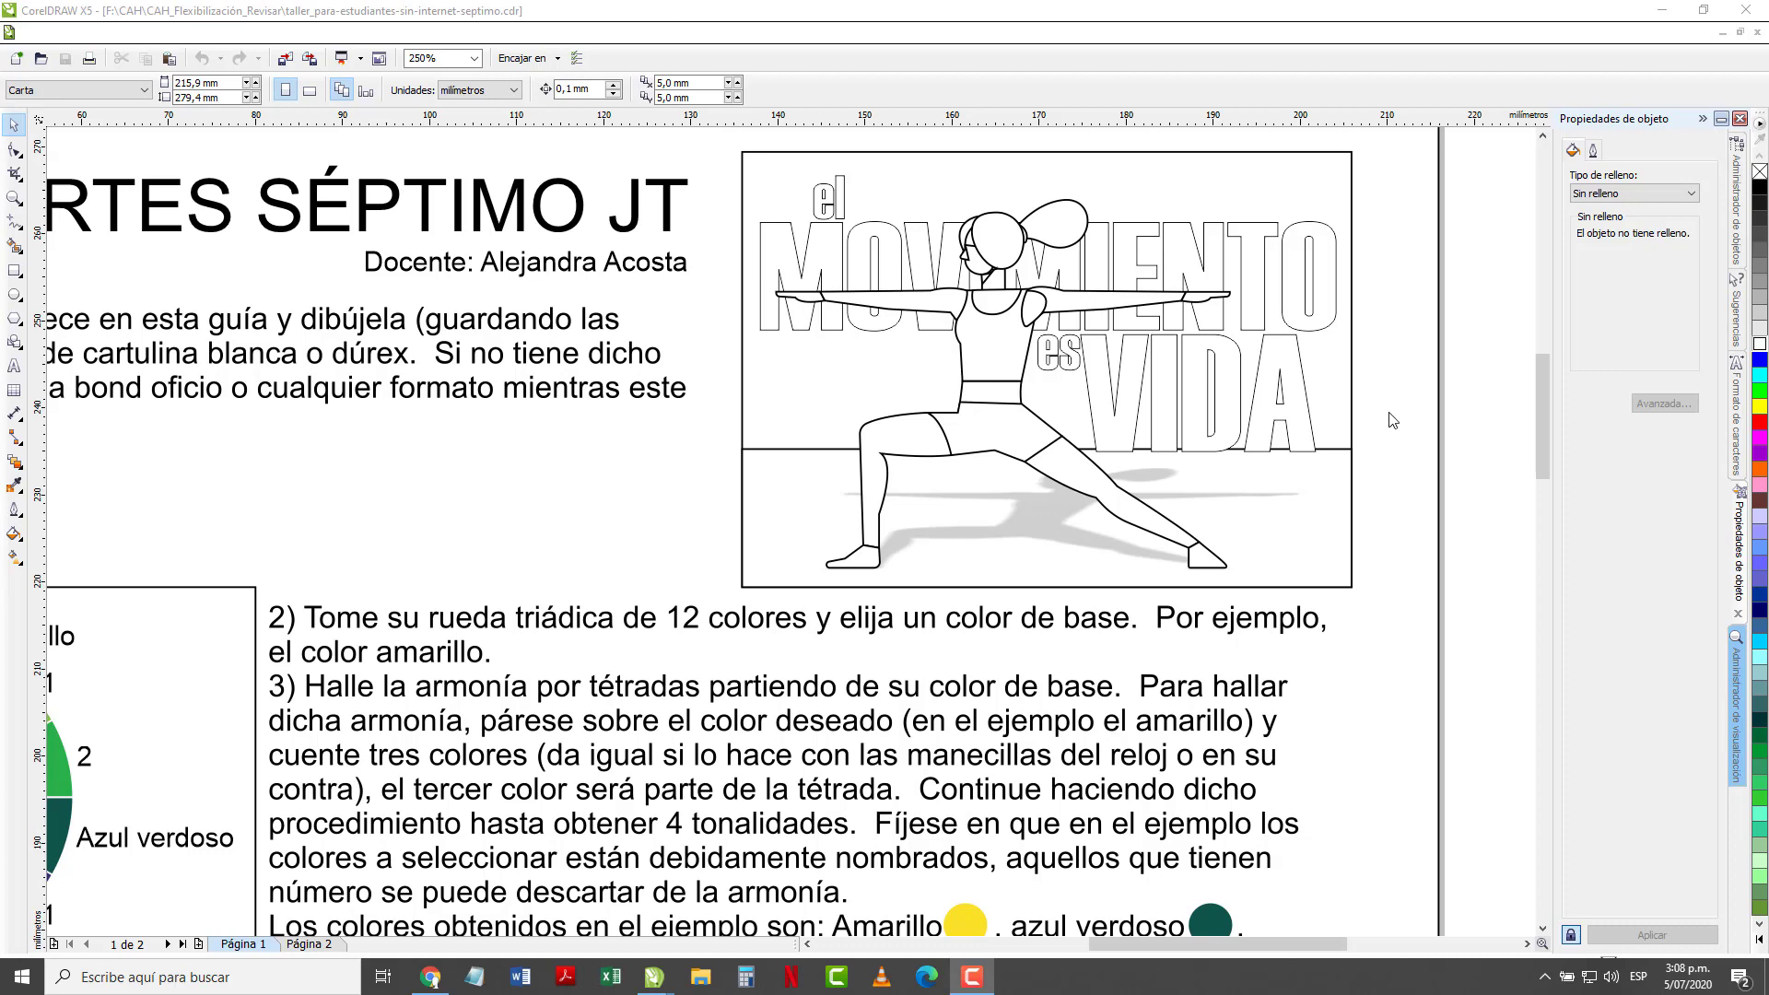
scroll(1392, 420, "down", 1)
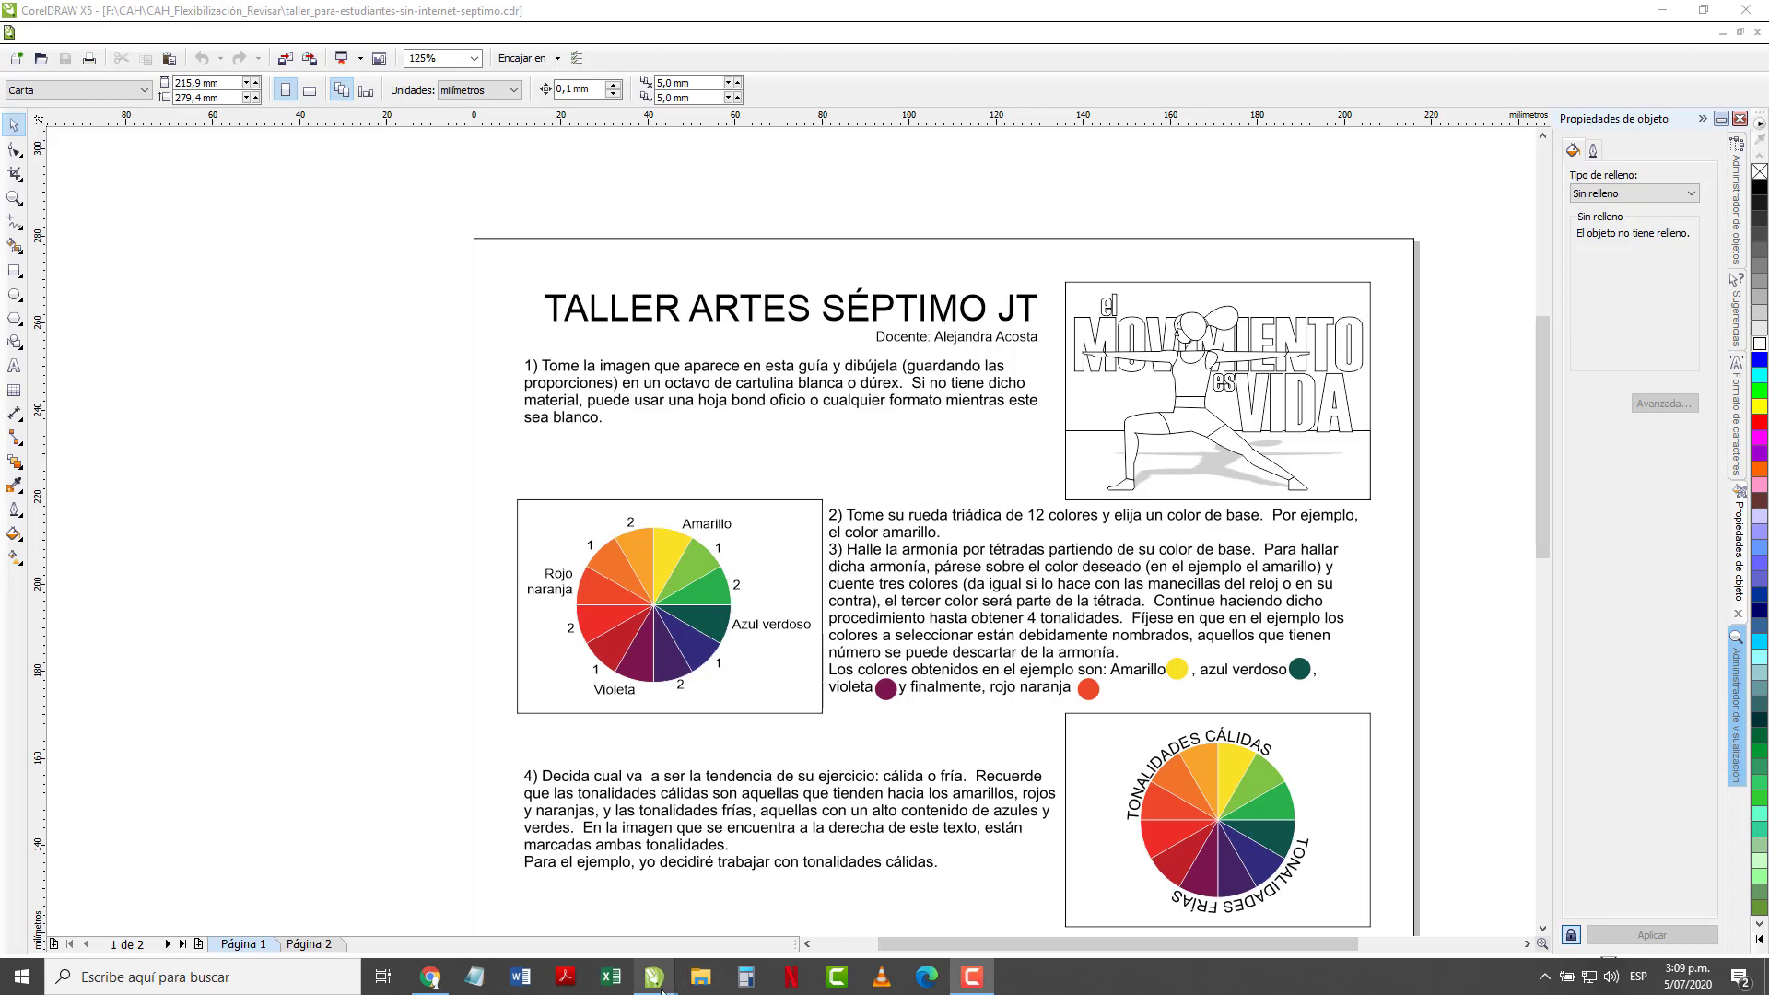
mouse_move(657, 989)
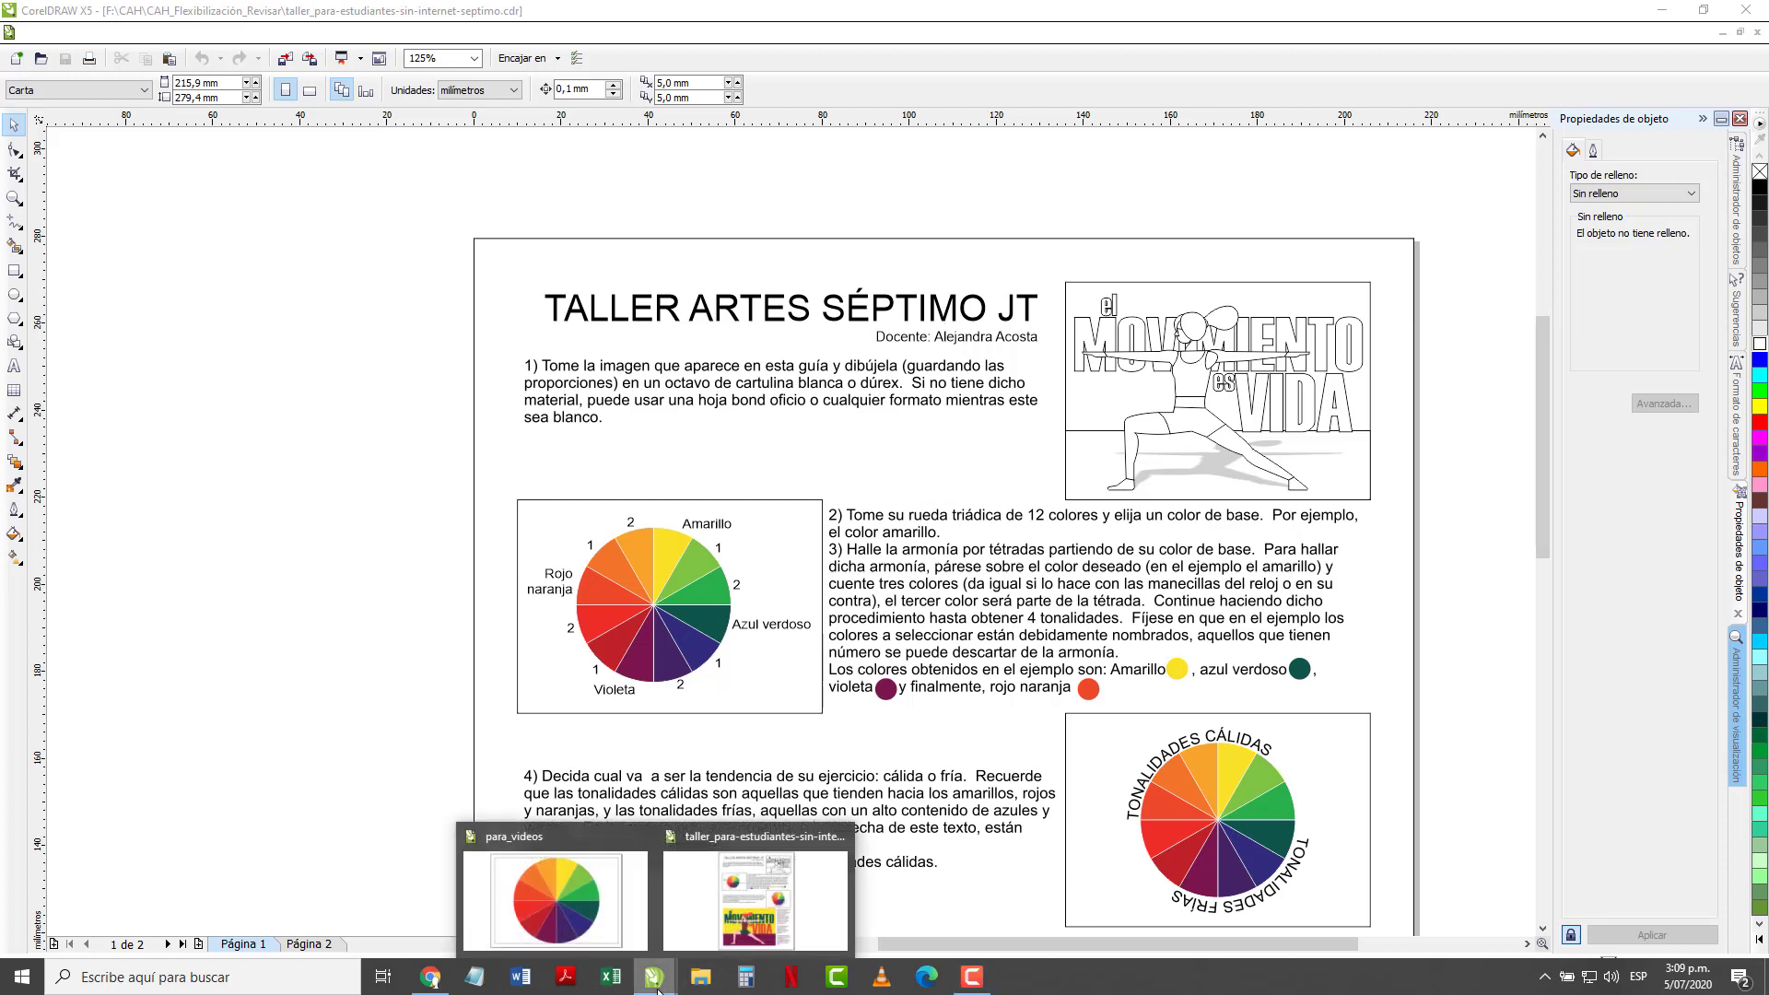
left_click(626, 916)
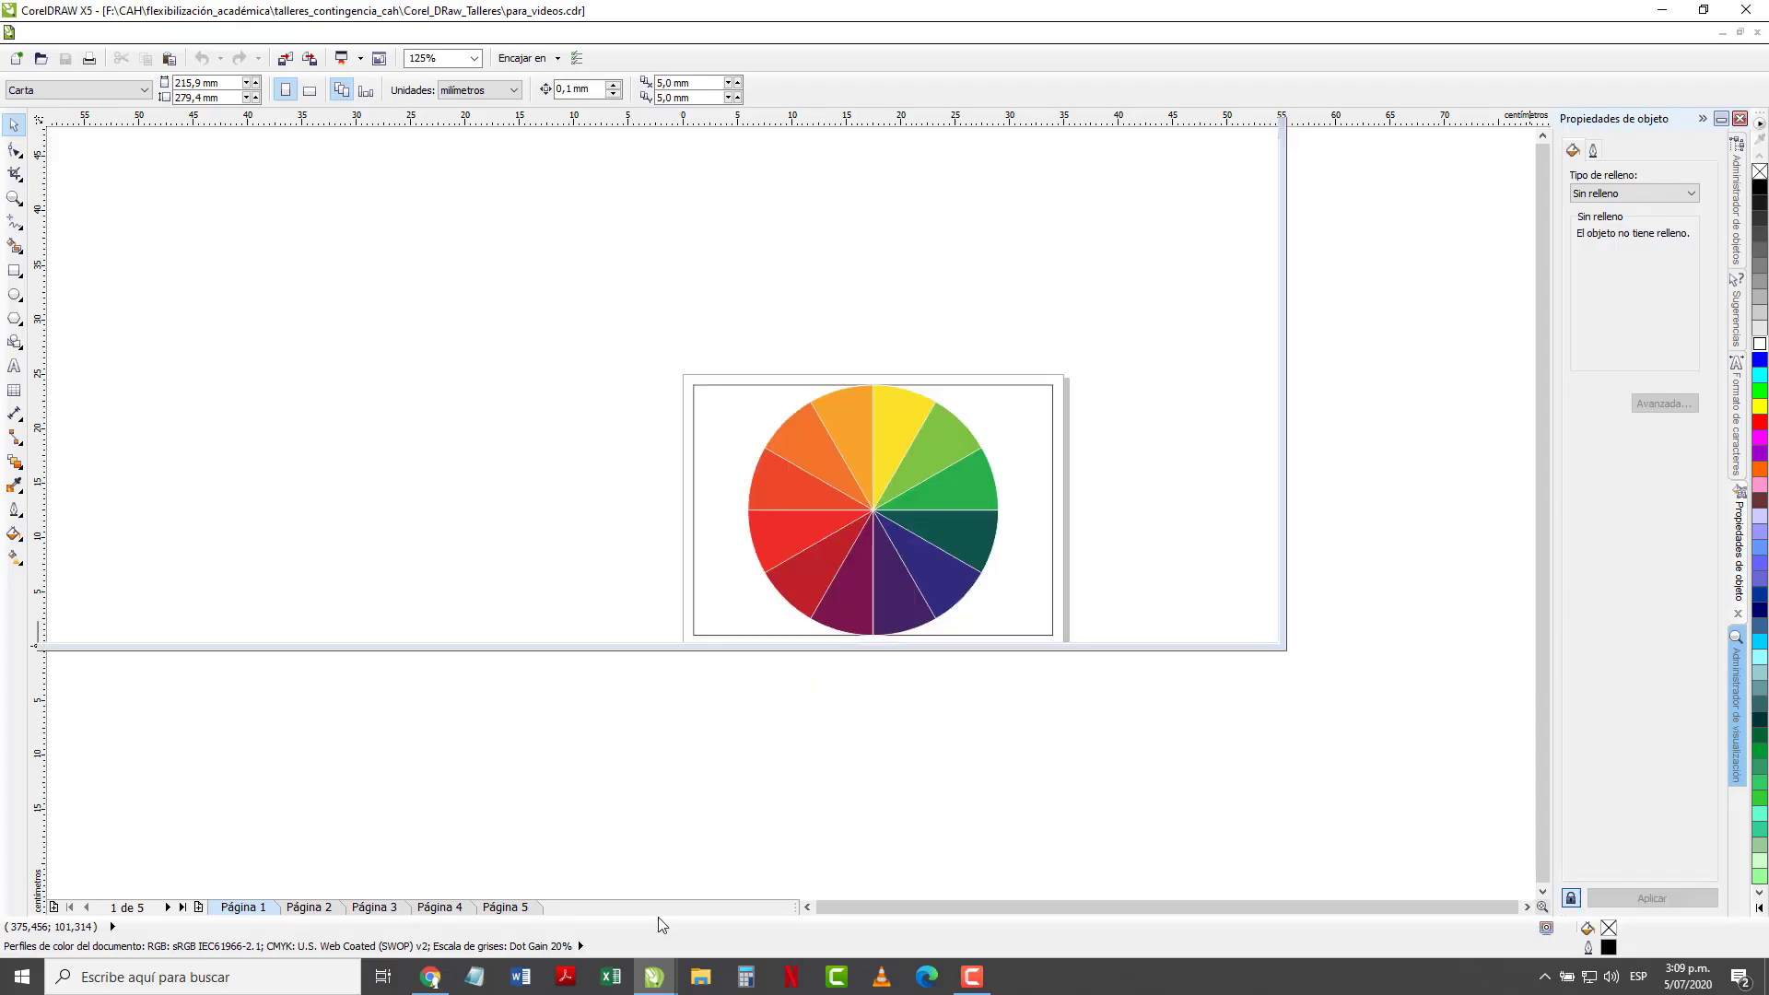
left_click(527, 909)
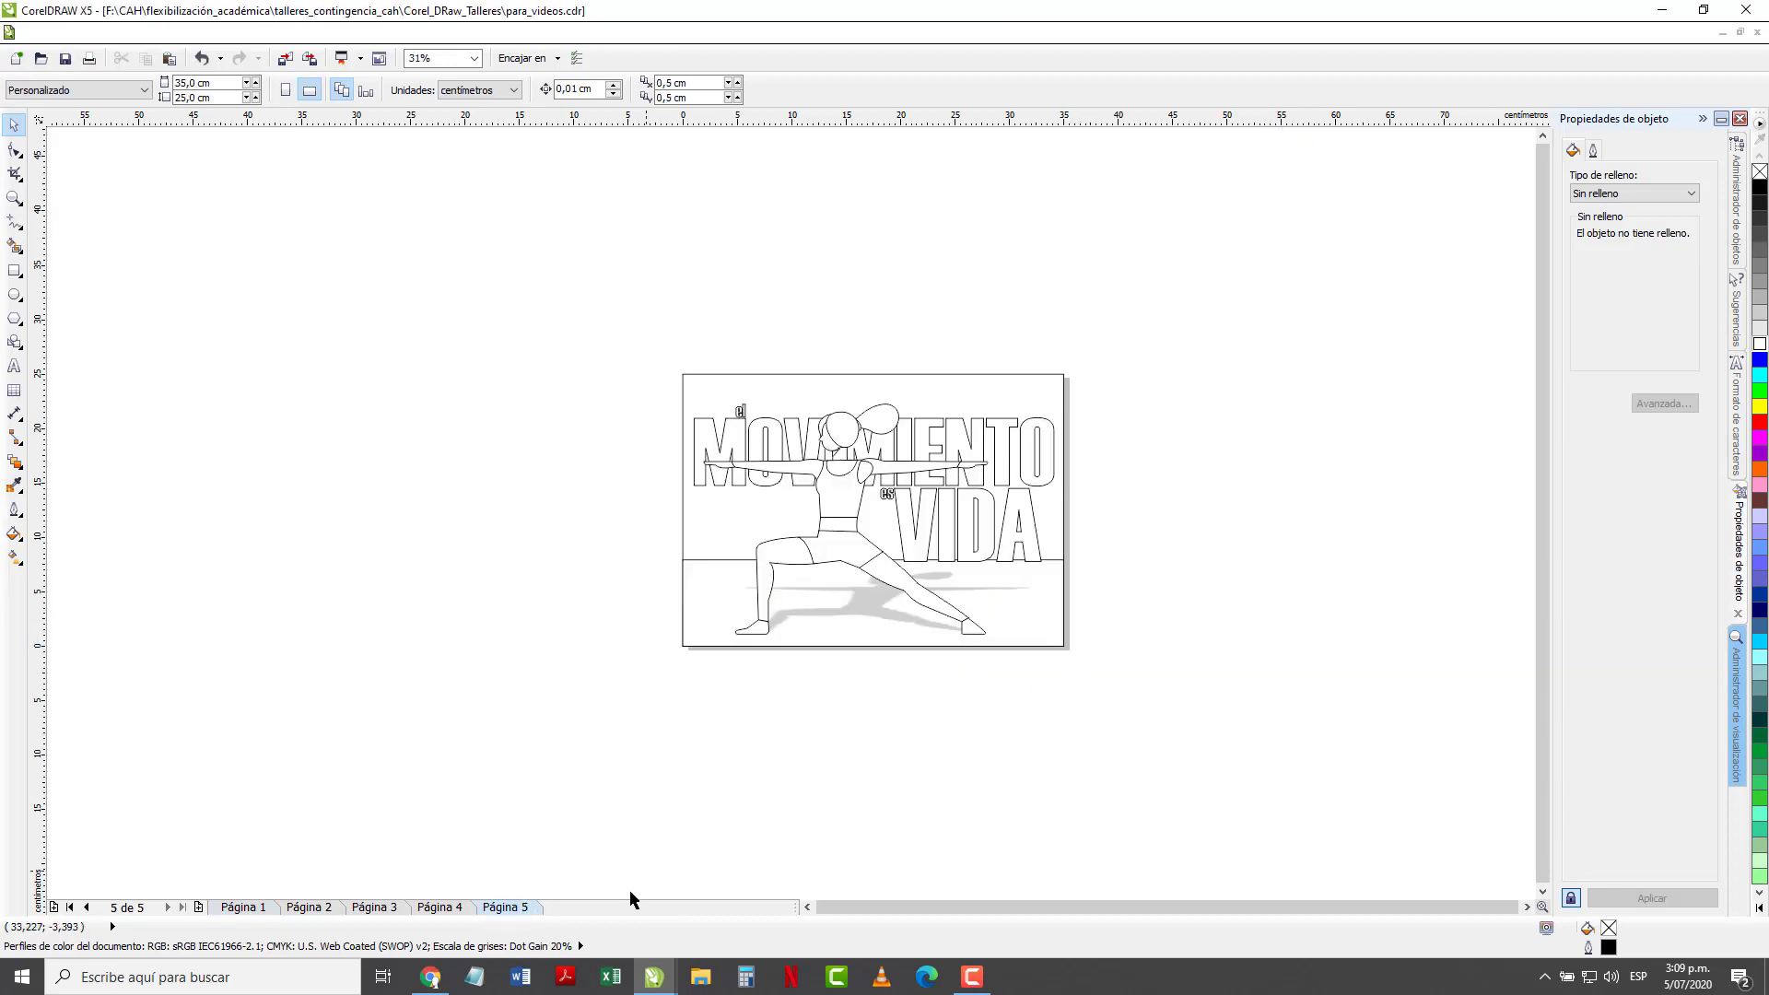
scroll(749, 372, "up", 1)
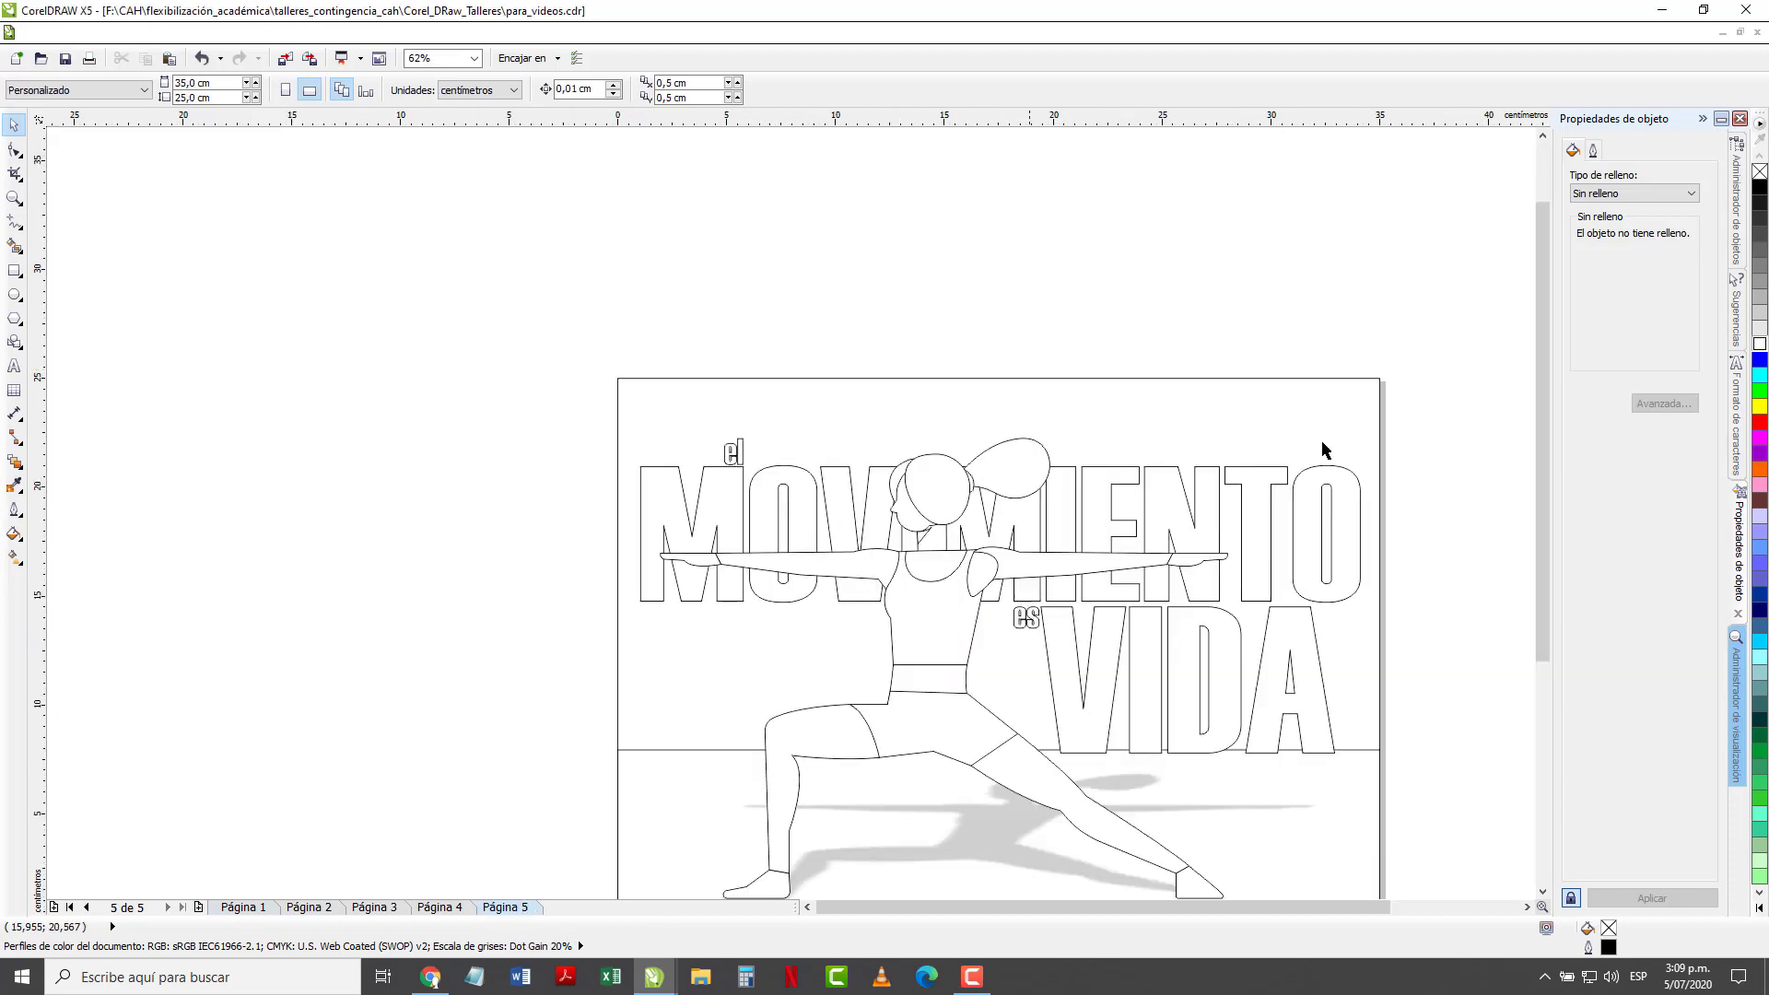
left_click_drag(1548, 424, 1533, 520)
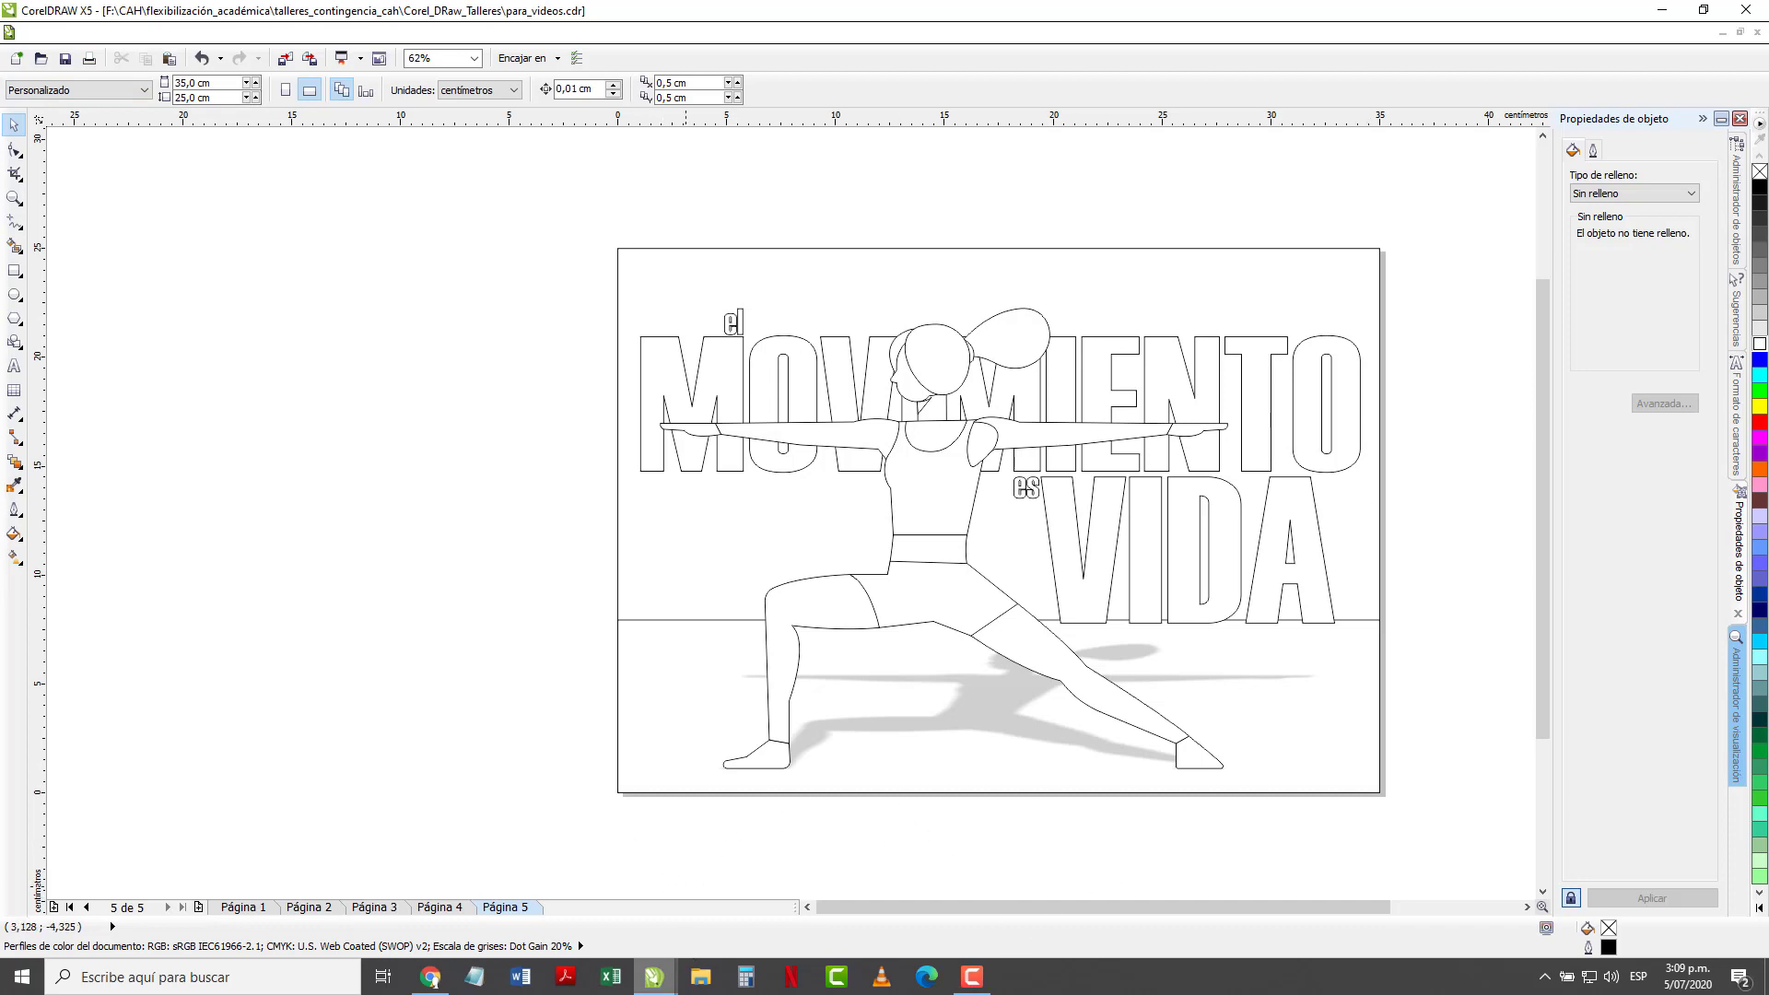
mouse_move(654, 976)
left_click(741, 898)
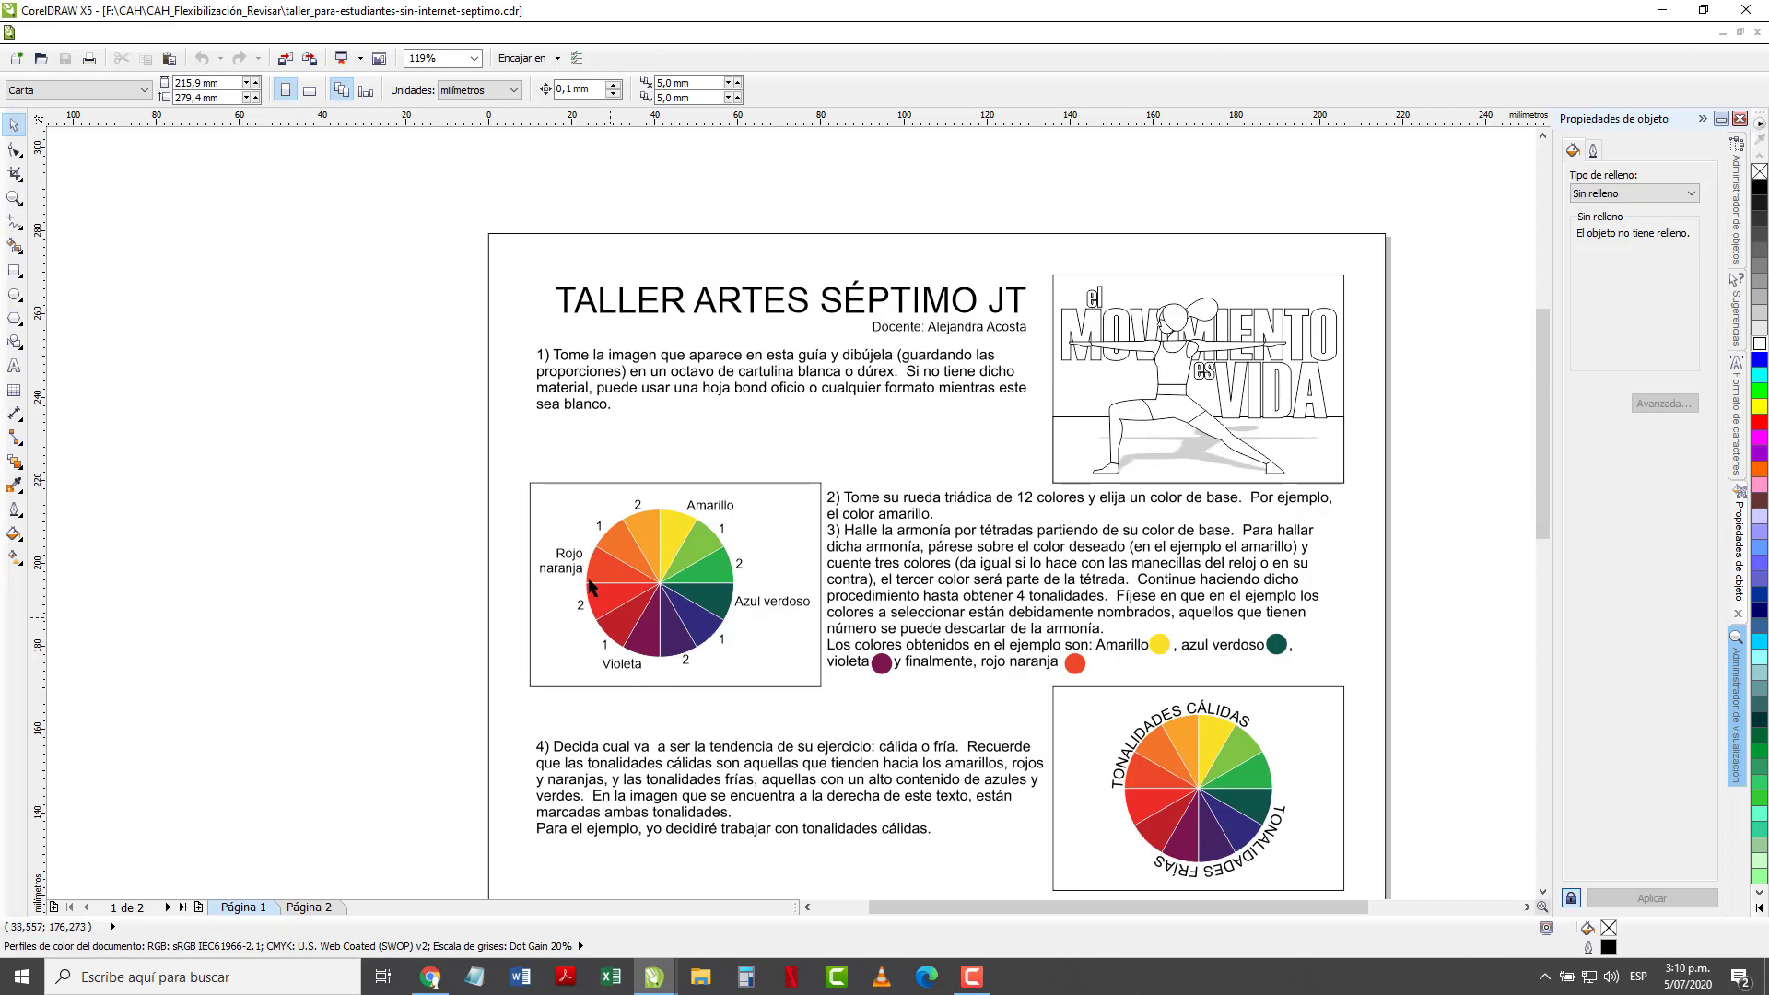
On page 1 of para_videos, draw a circle about 2.33 cm in diameter beside the page with the colour wheel
left_click(658, 984)
left_click(609, 899)
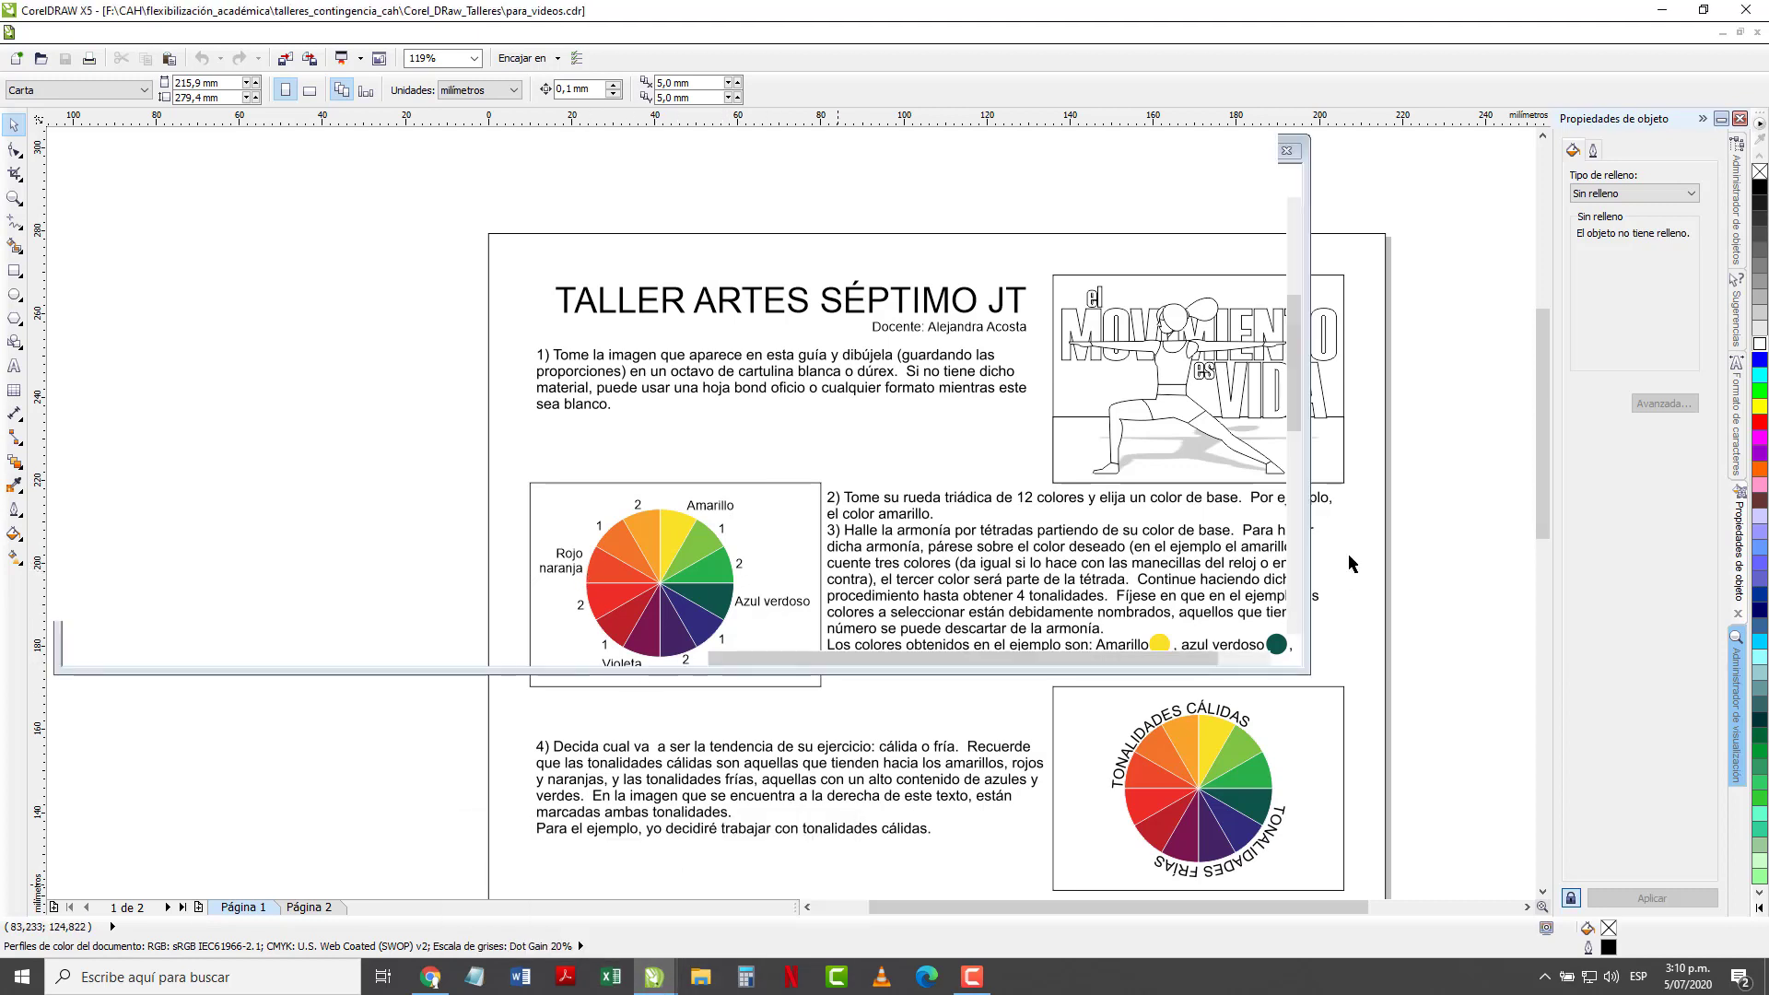
left_click(264, 909)
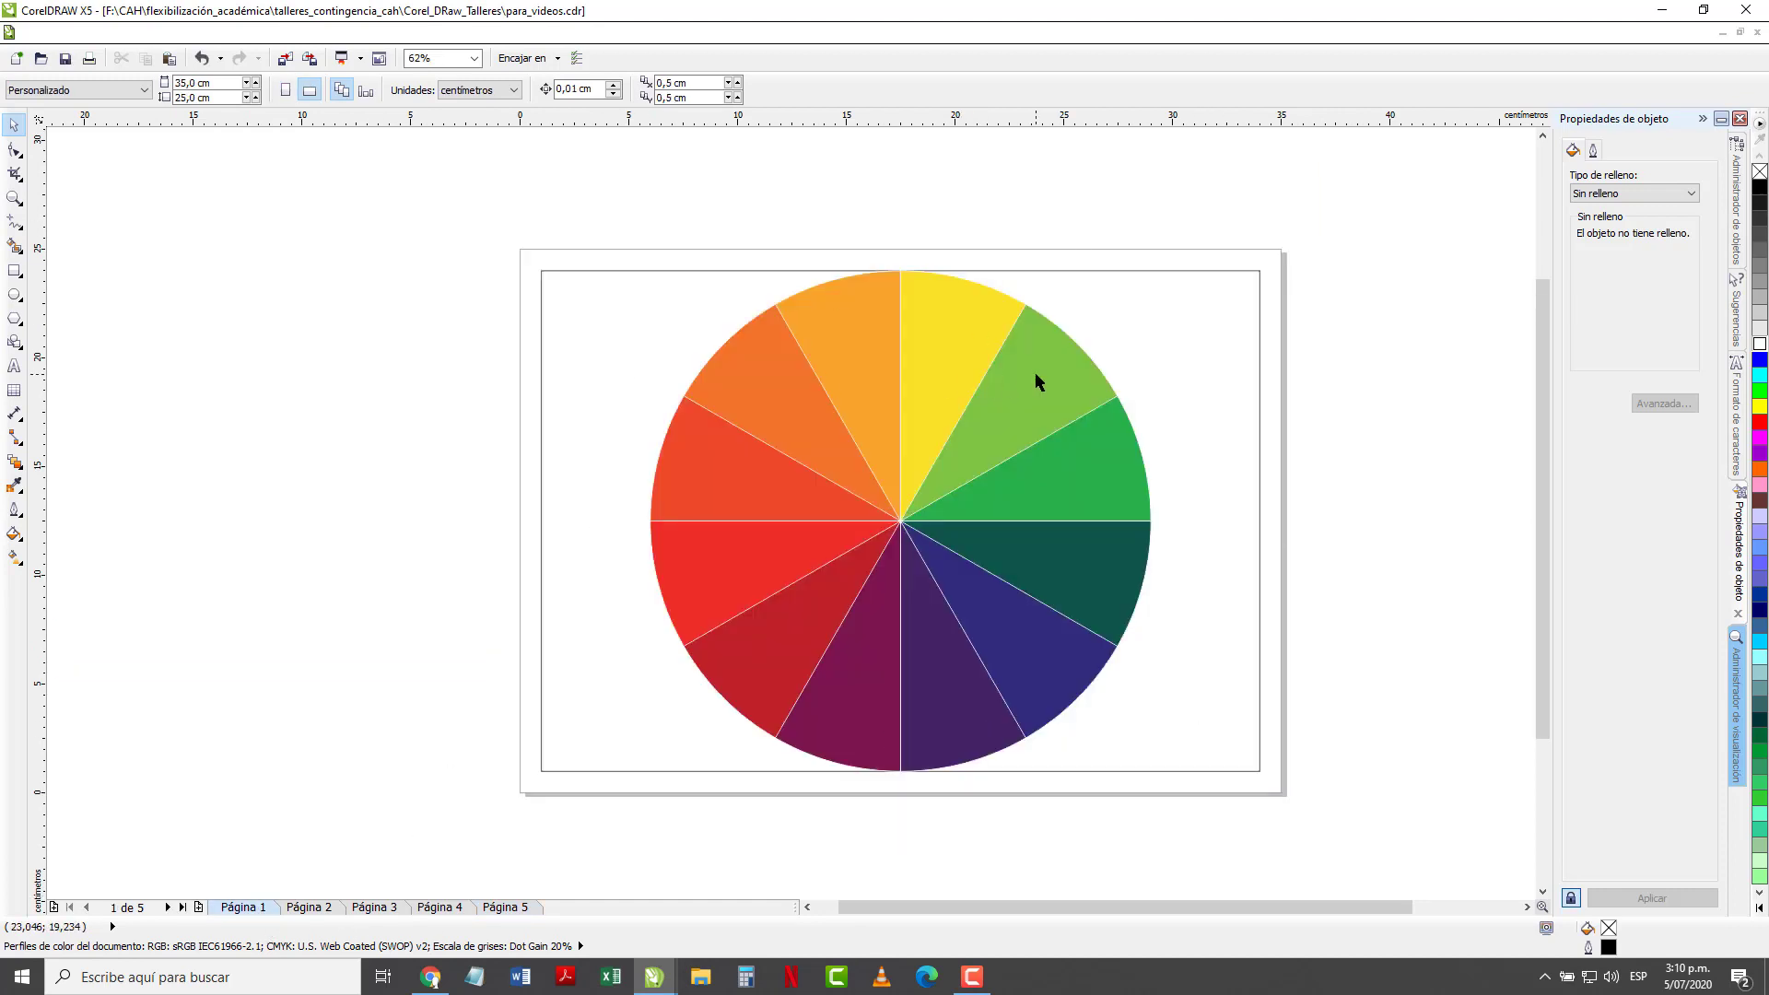
left_click(15, 295)
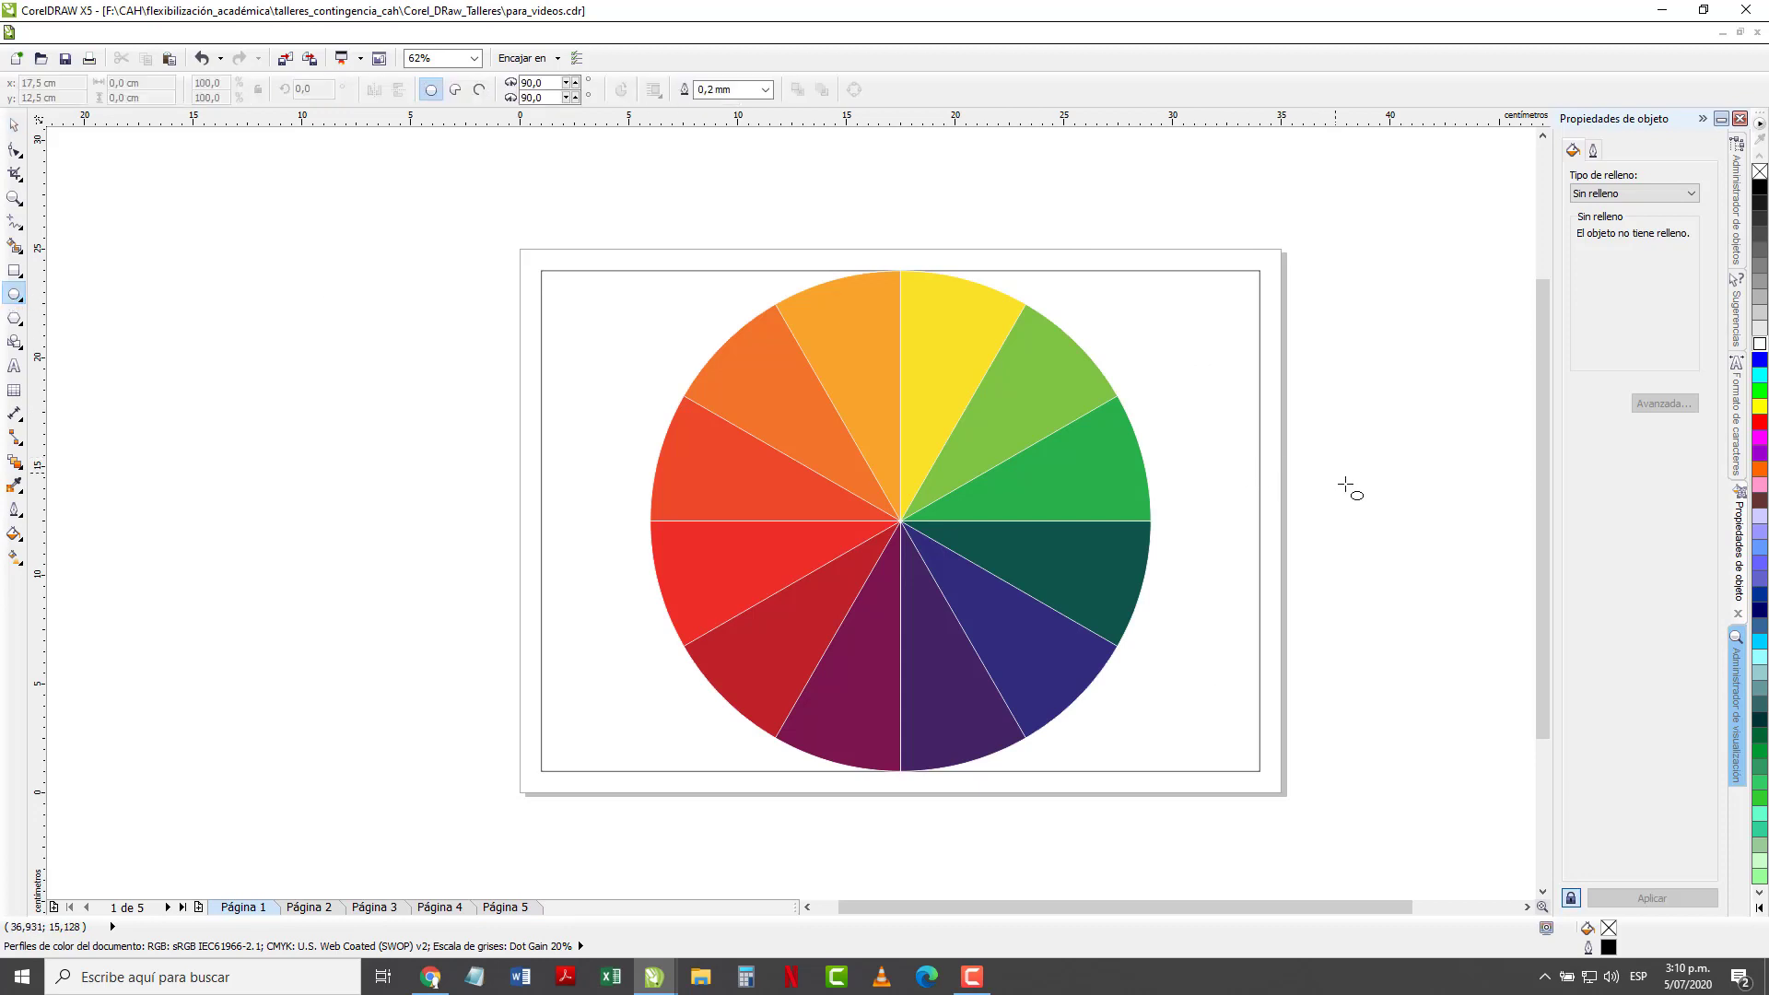
left_click_drag(1308, 446, 1359, 498)
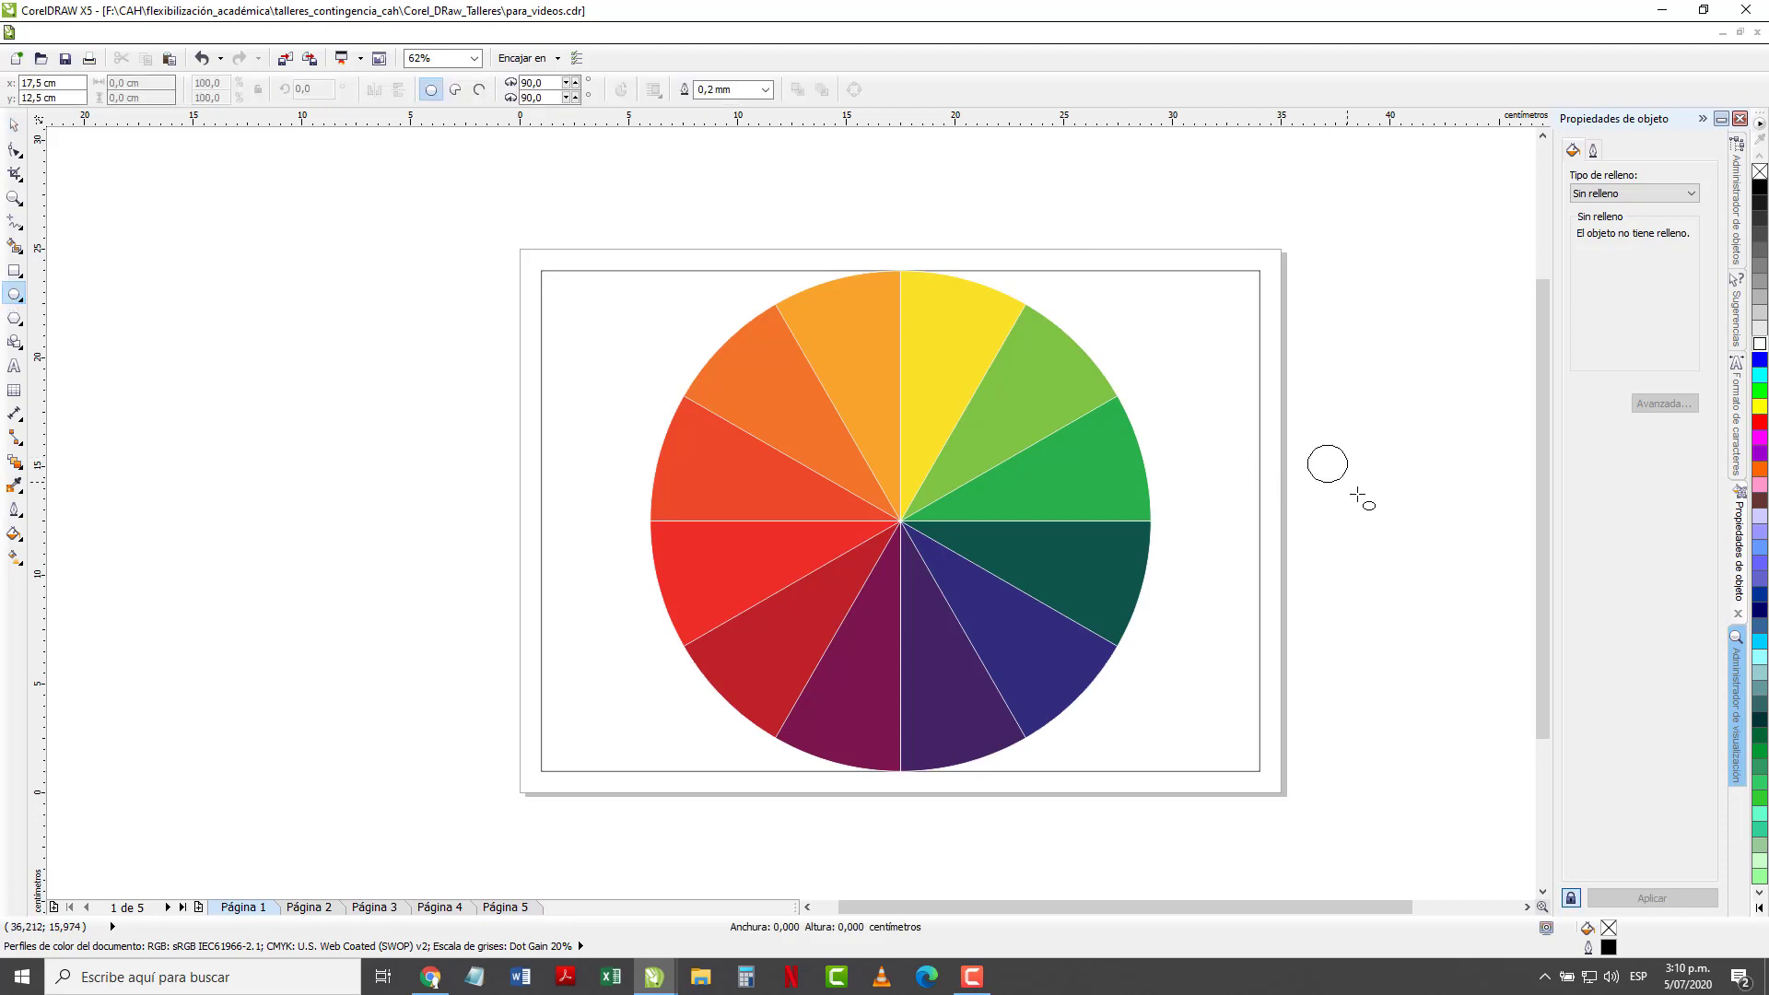
key("space")
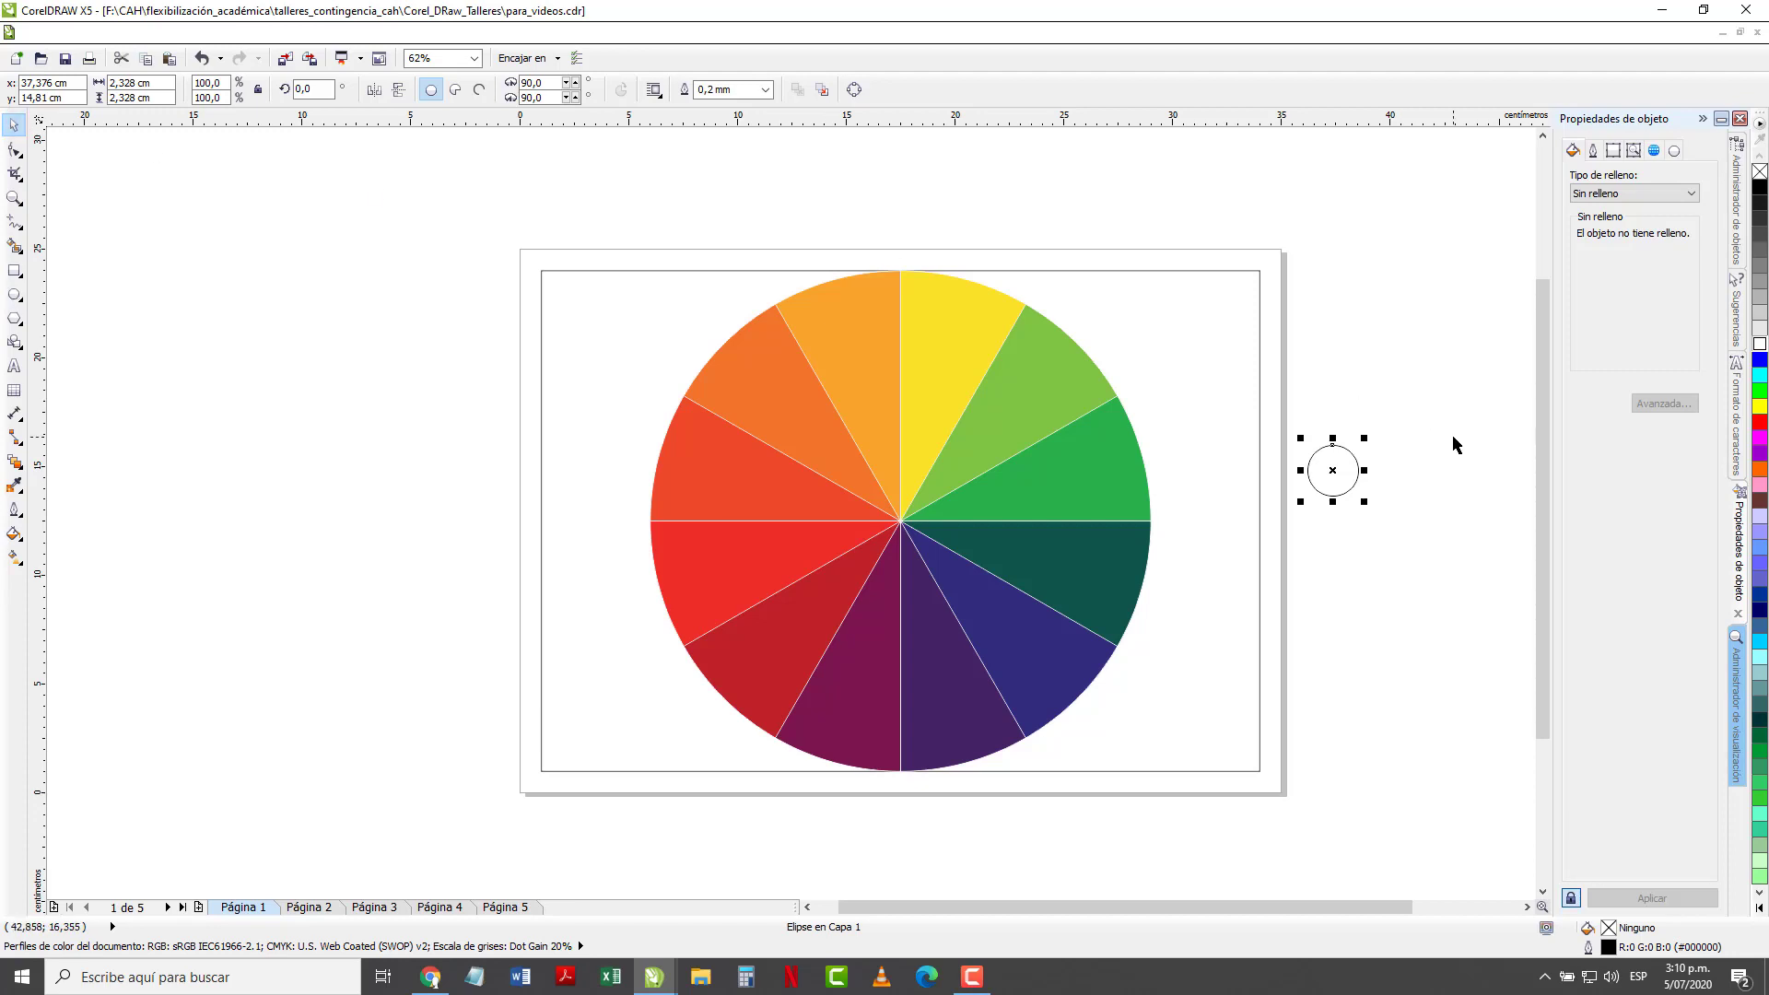
Duplicate the small circle three times, spread the circles into a column of four, and align their centres vertically
key("ctrl+d")
key("ctrl+d")
key("ctrl+d")
left_click_drag(1364, 437, 1342, 593)
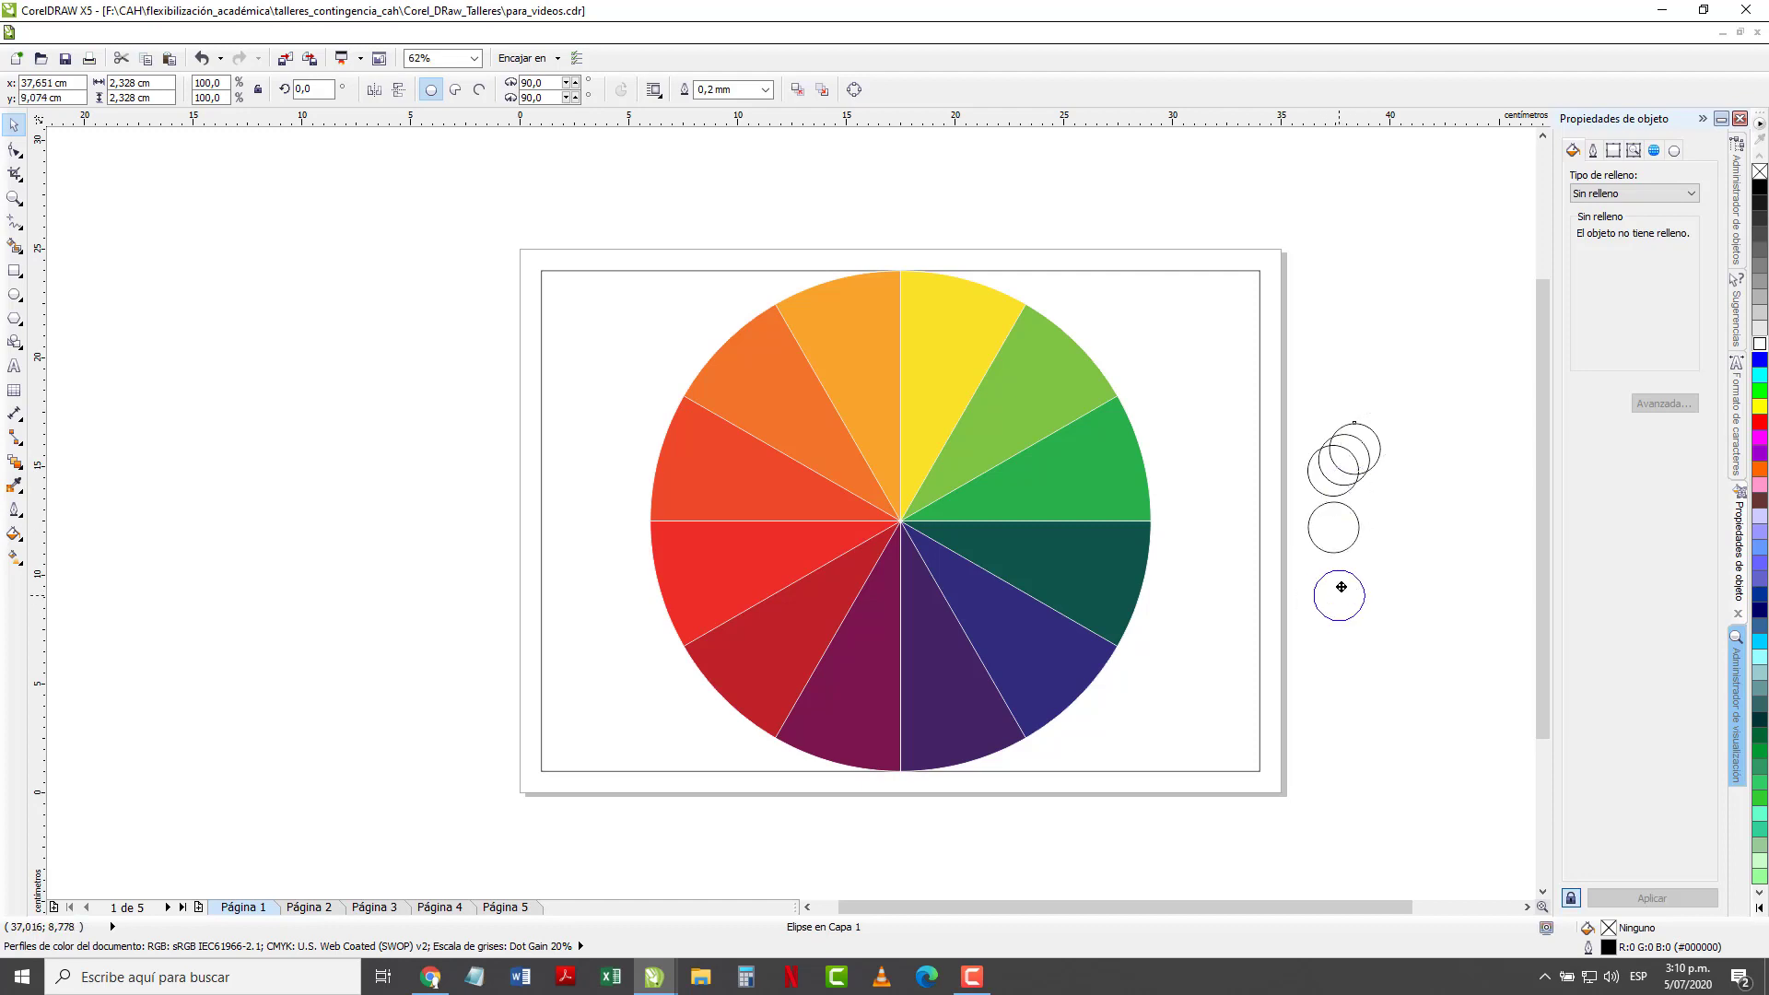
left_click_drag(1362, 466, 1336, 665)
left_click_drag(1442, 730, 1284, 420)
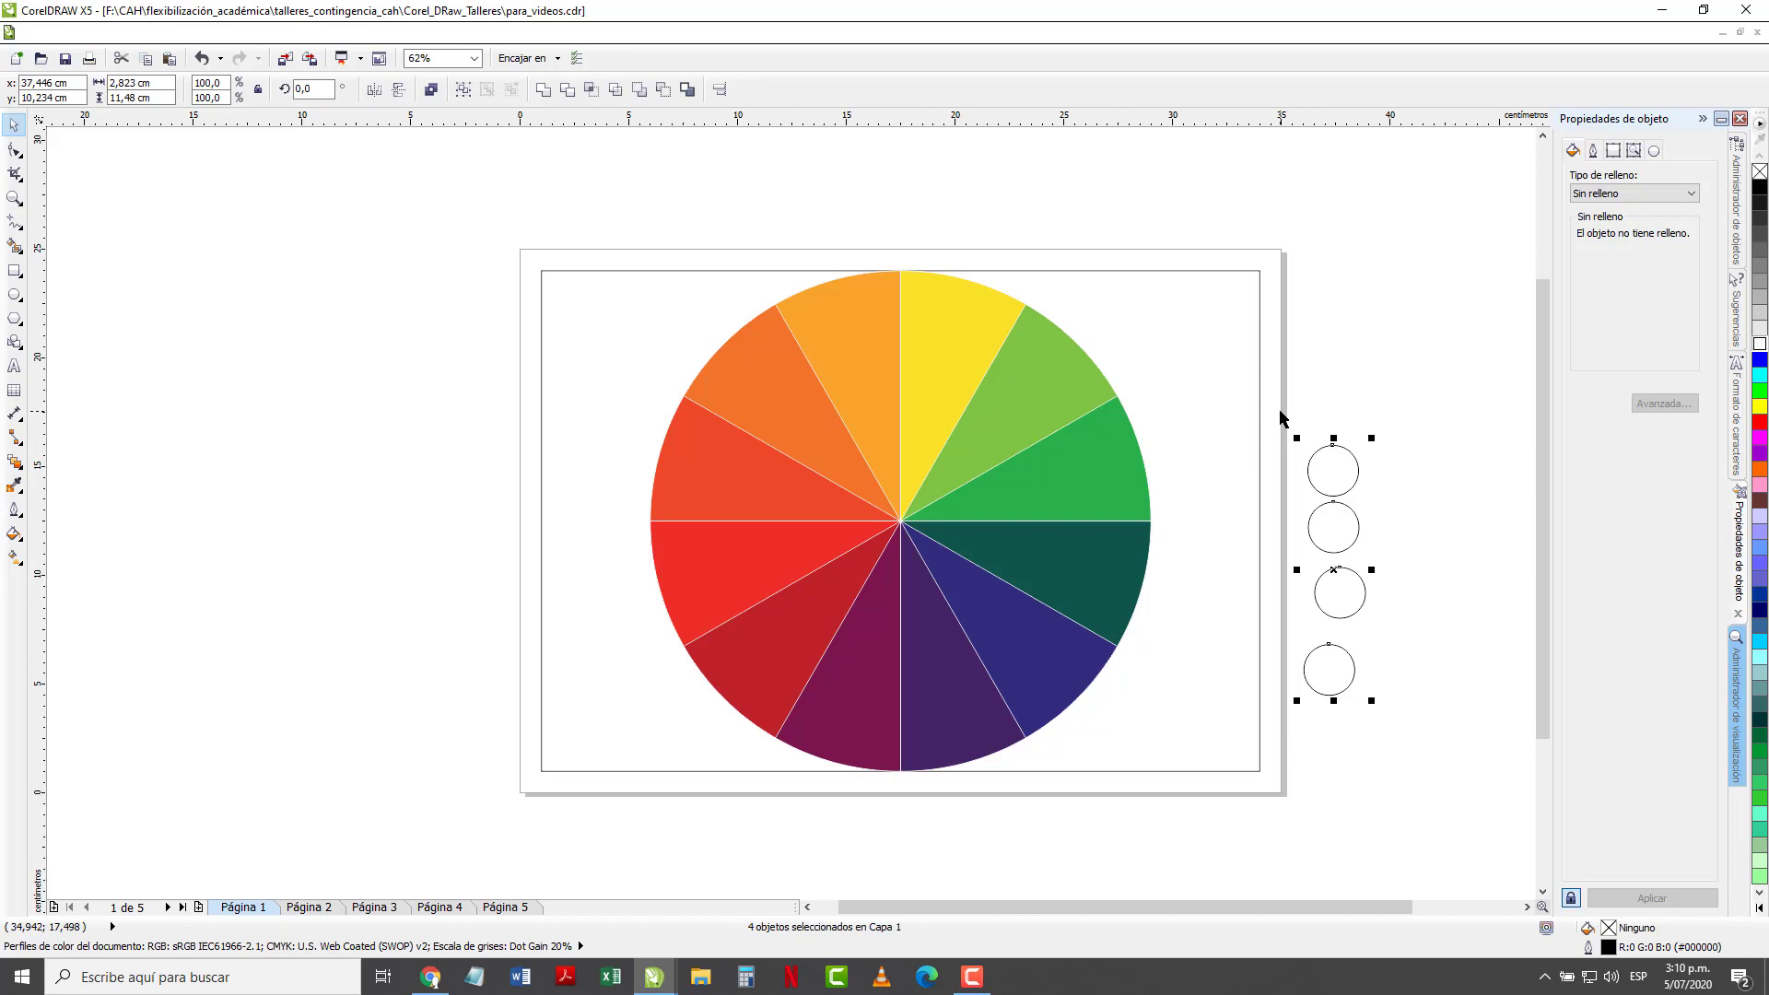
key("c")
left_click(98, 404)
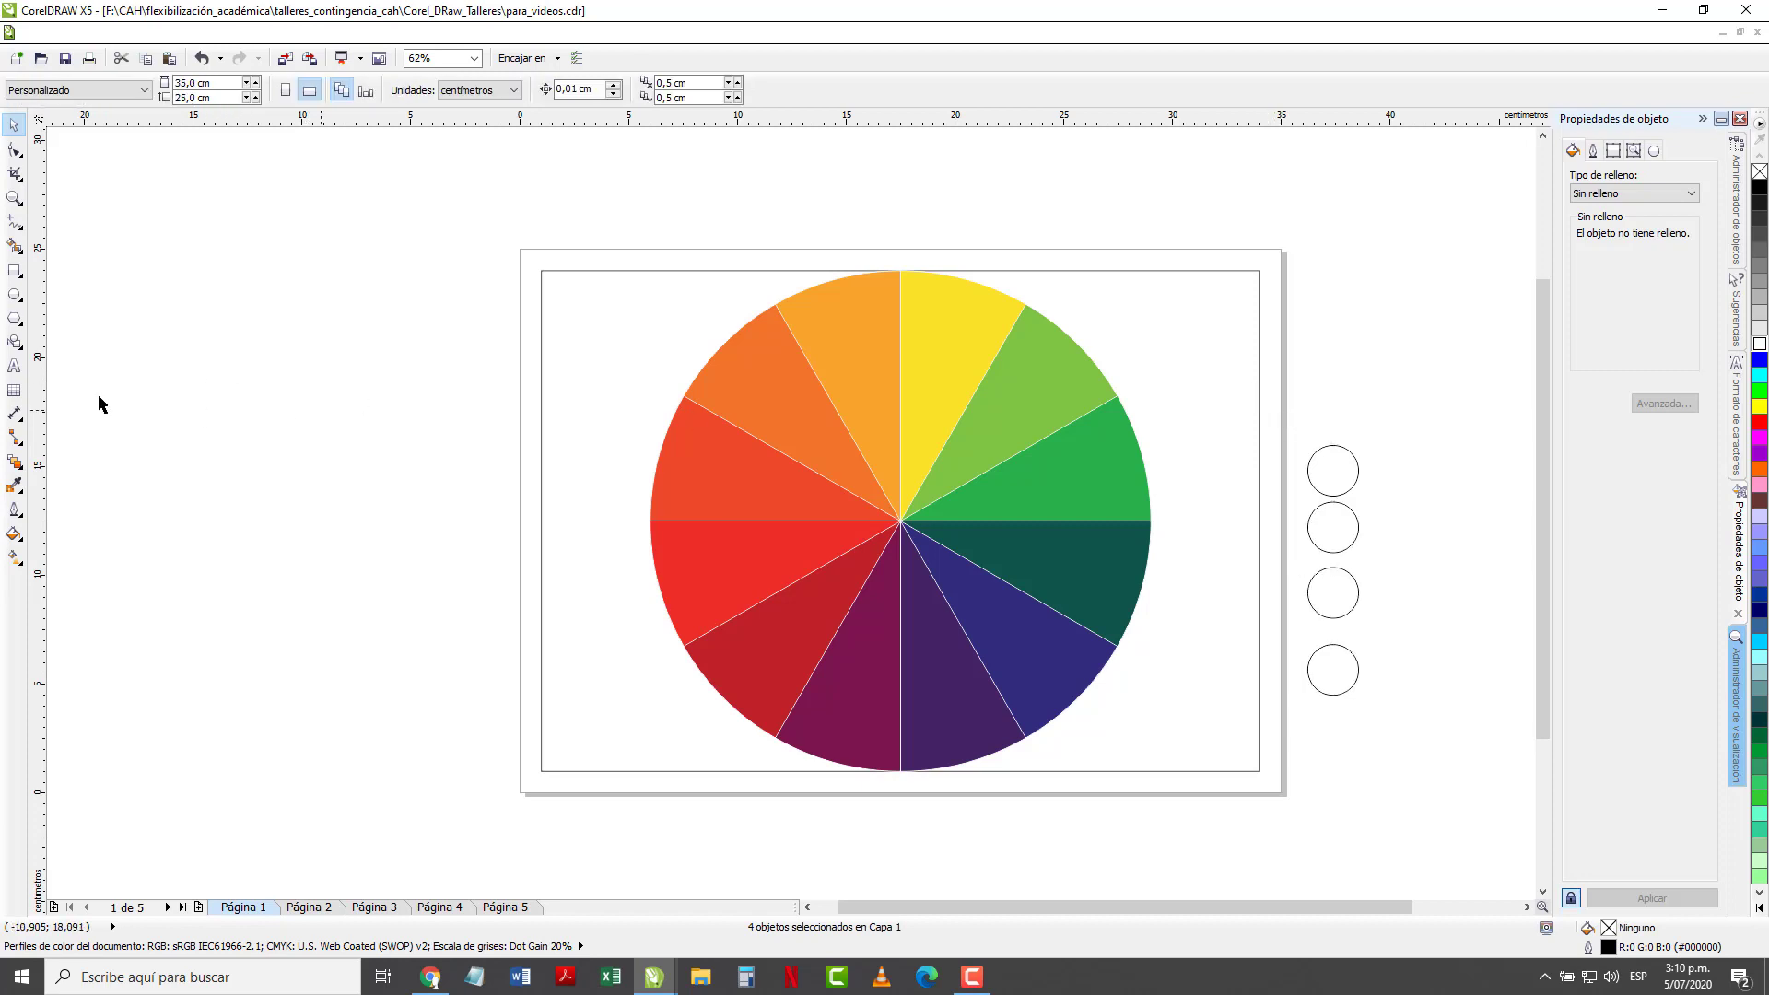
Sample colours from the wheel to fill the first circle dark blue (#322E7E) and the second circle dark red (#BF2229)
left_click(15, 485)
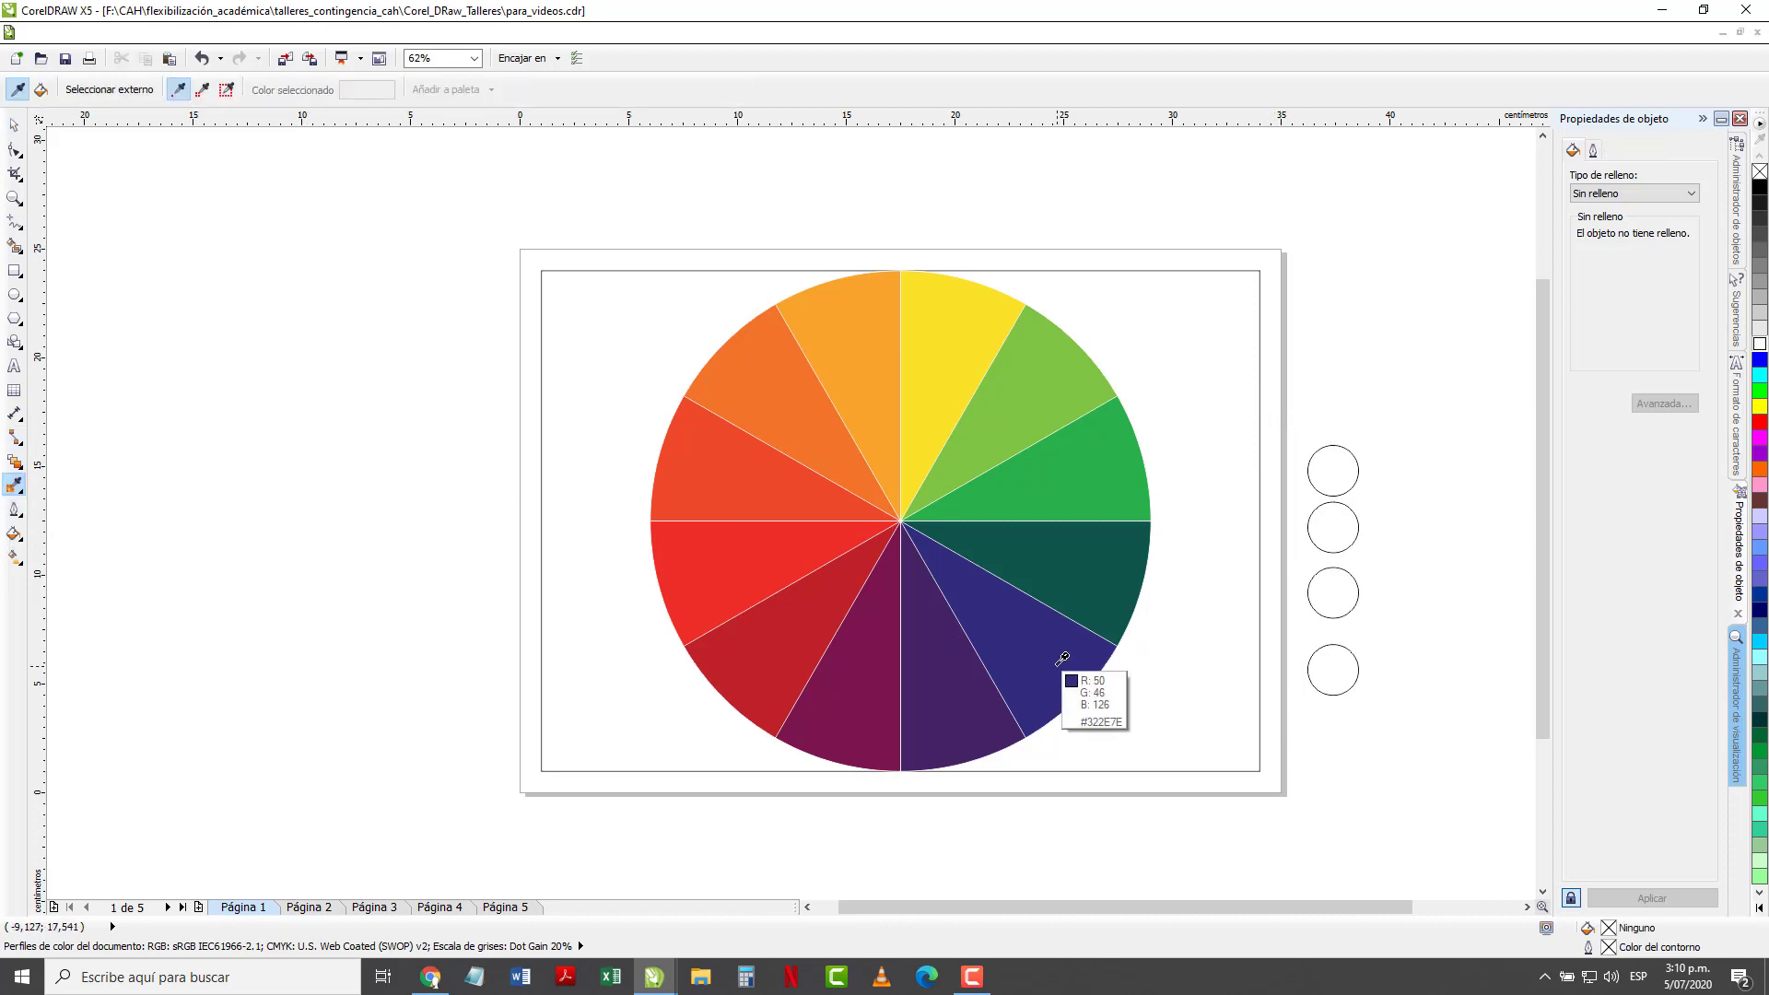
left_click(1061, 658)
left_click(1333, 471)
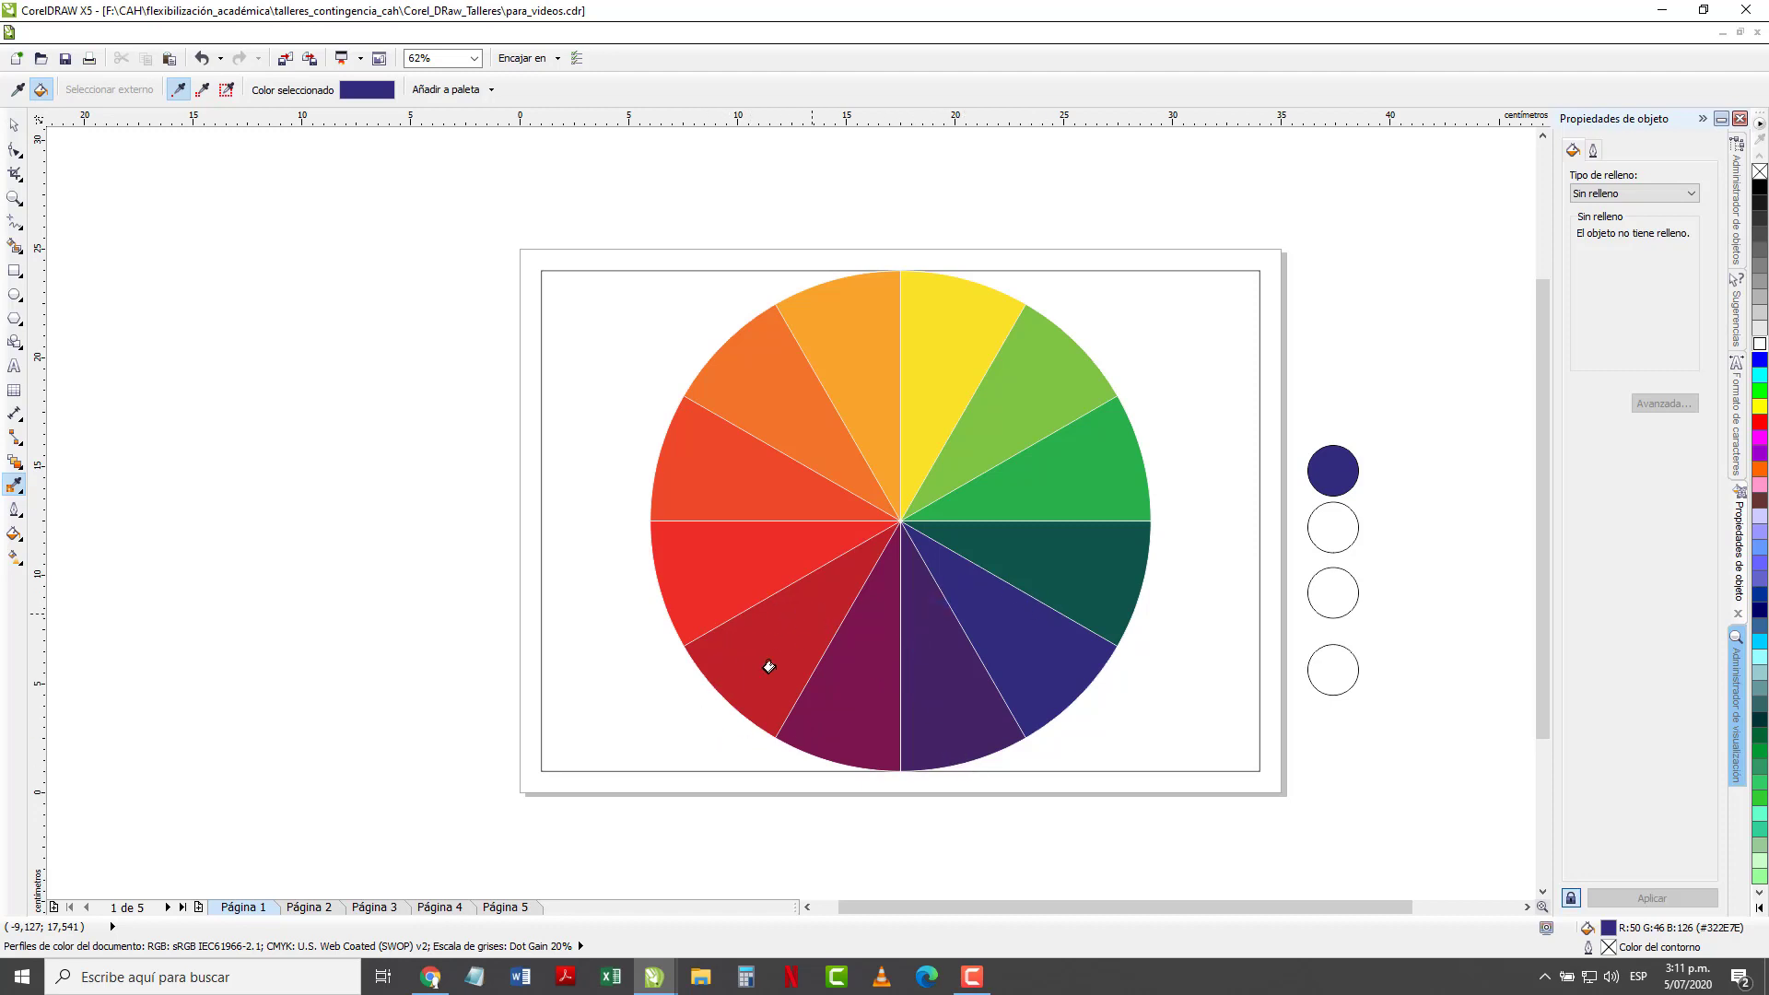
left_click(15, 486)
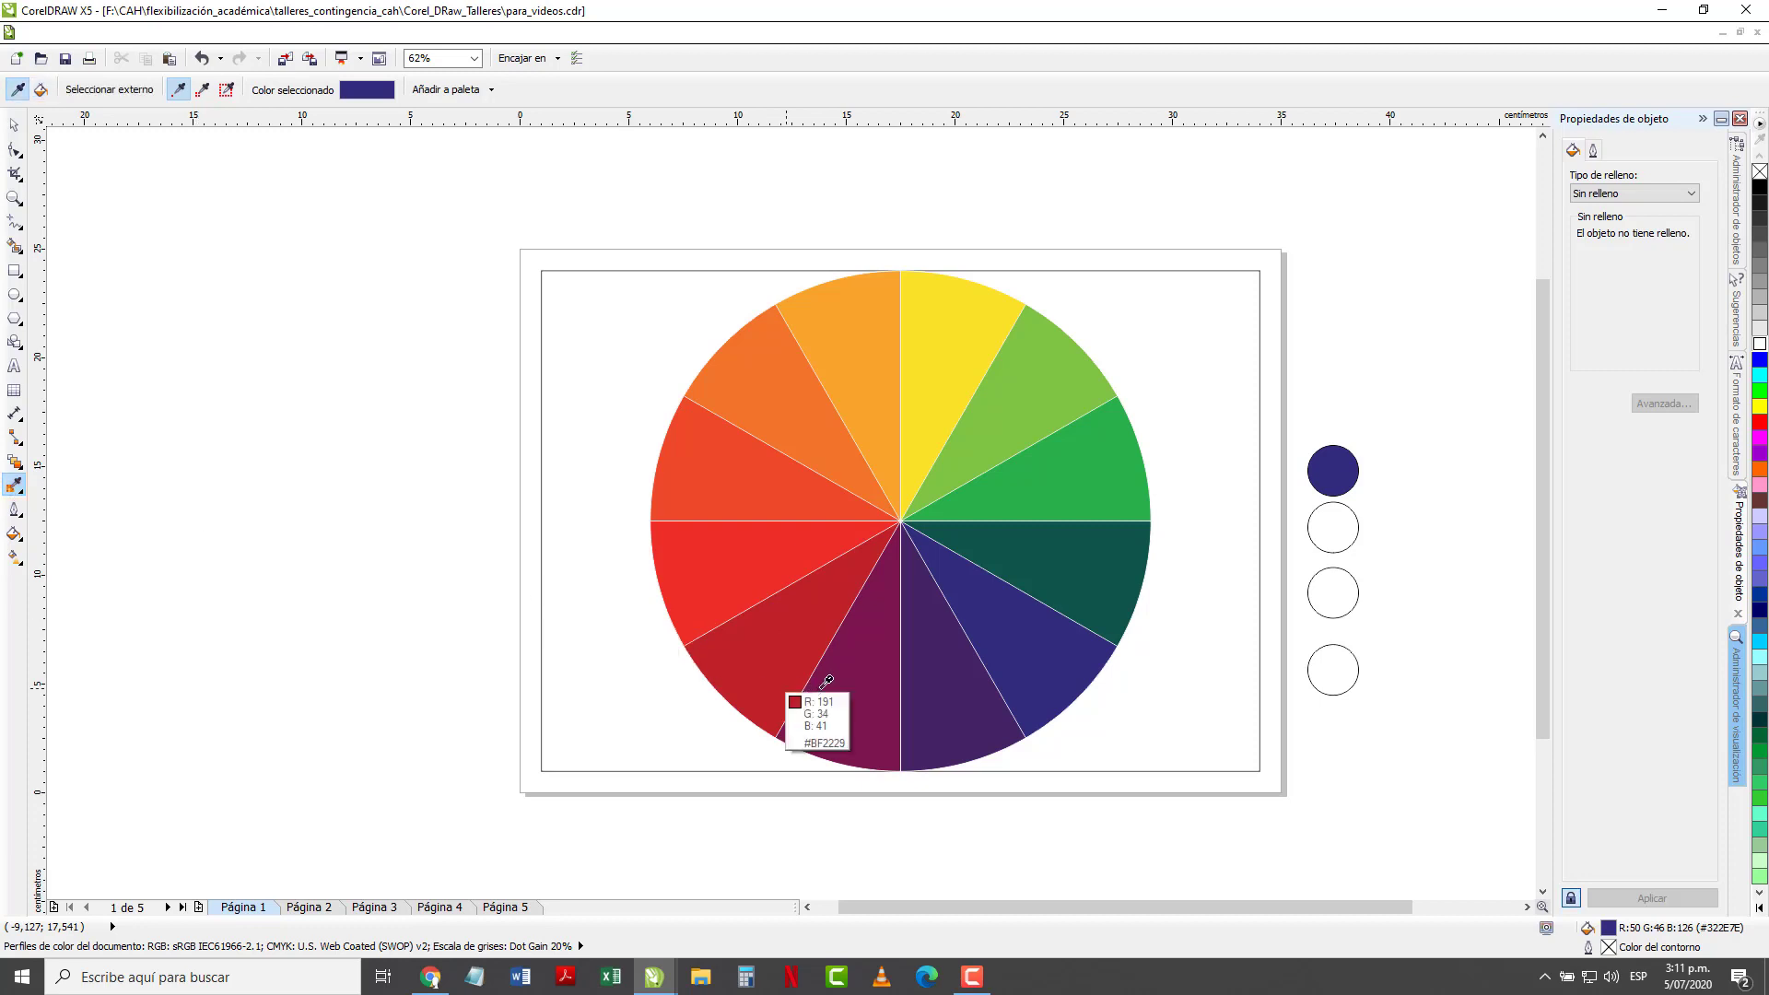
left_click(781, 637)
left_click(1335, 525)
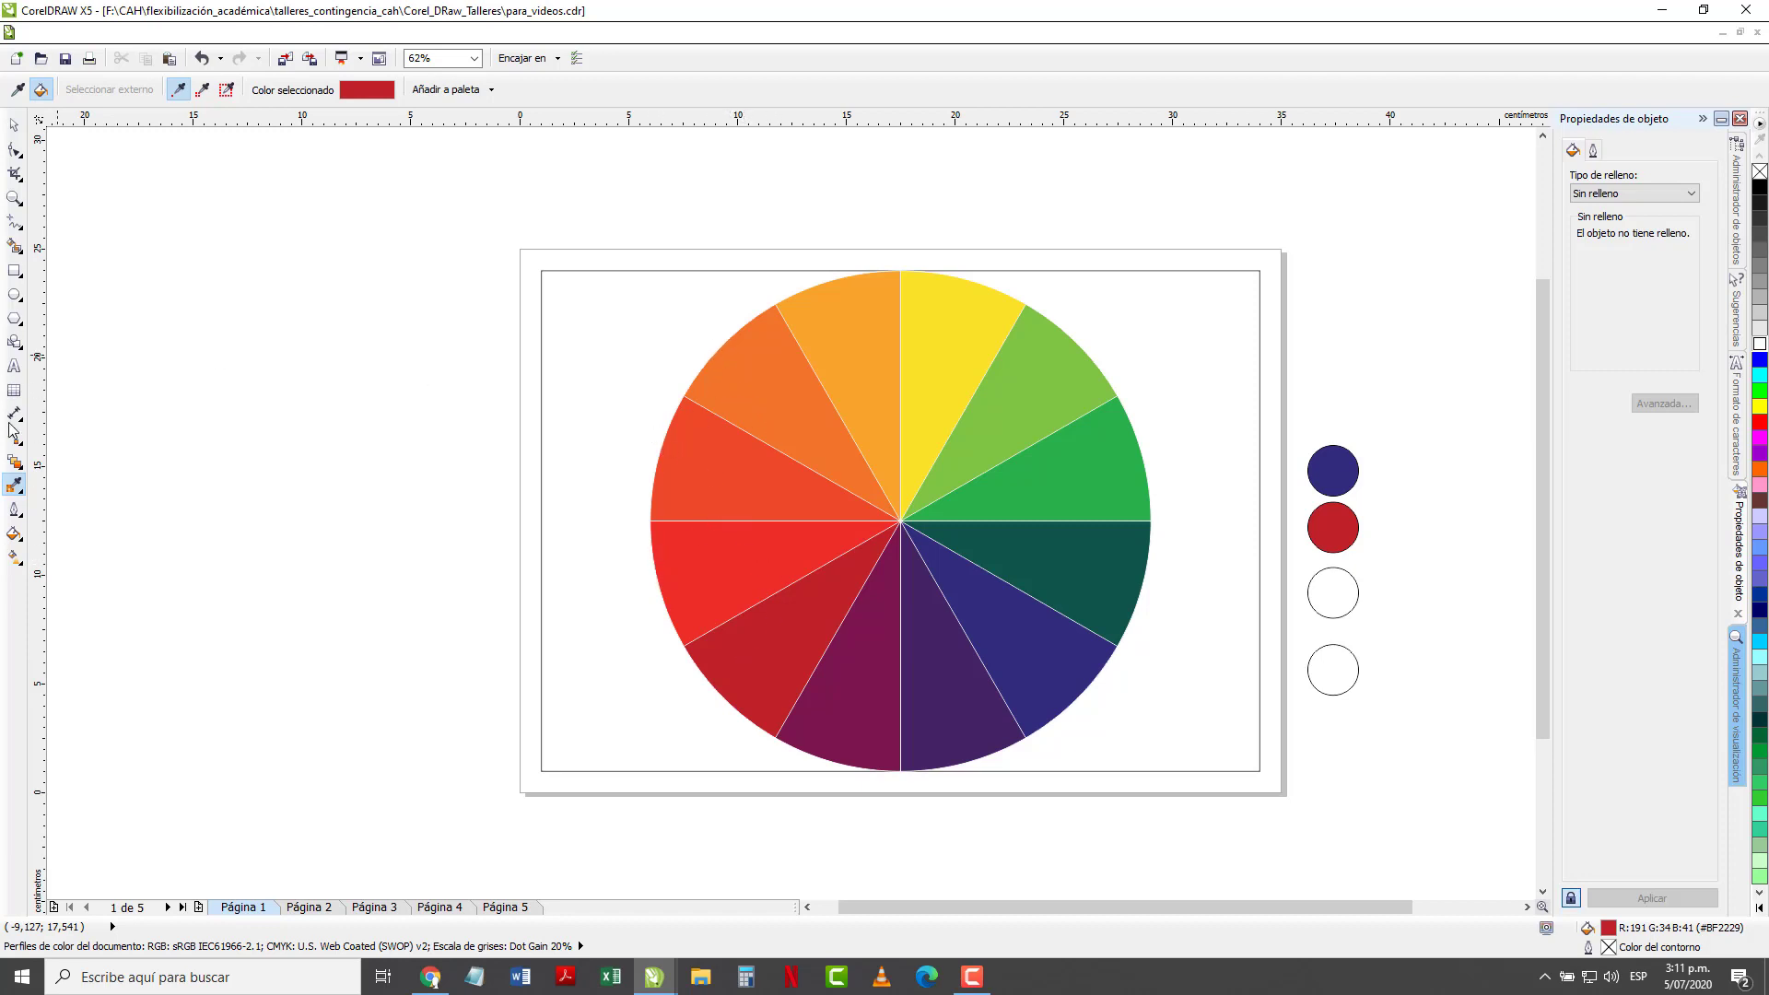
Sample colours from the wheel to fill the third circle orange (#F3732B) and the fourth circle light green (#7FC344)
left_click(15, 485)
left_click(707, 382)
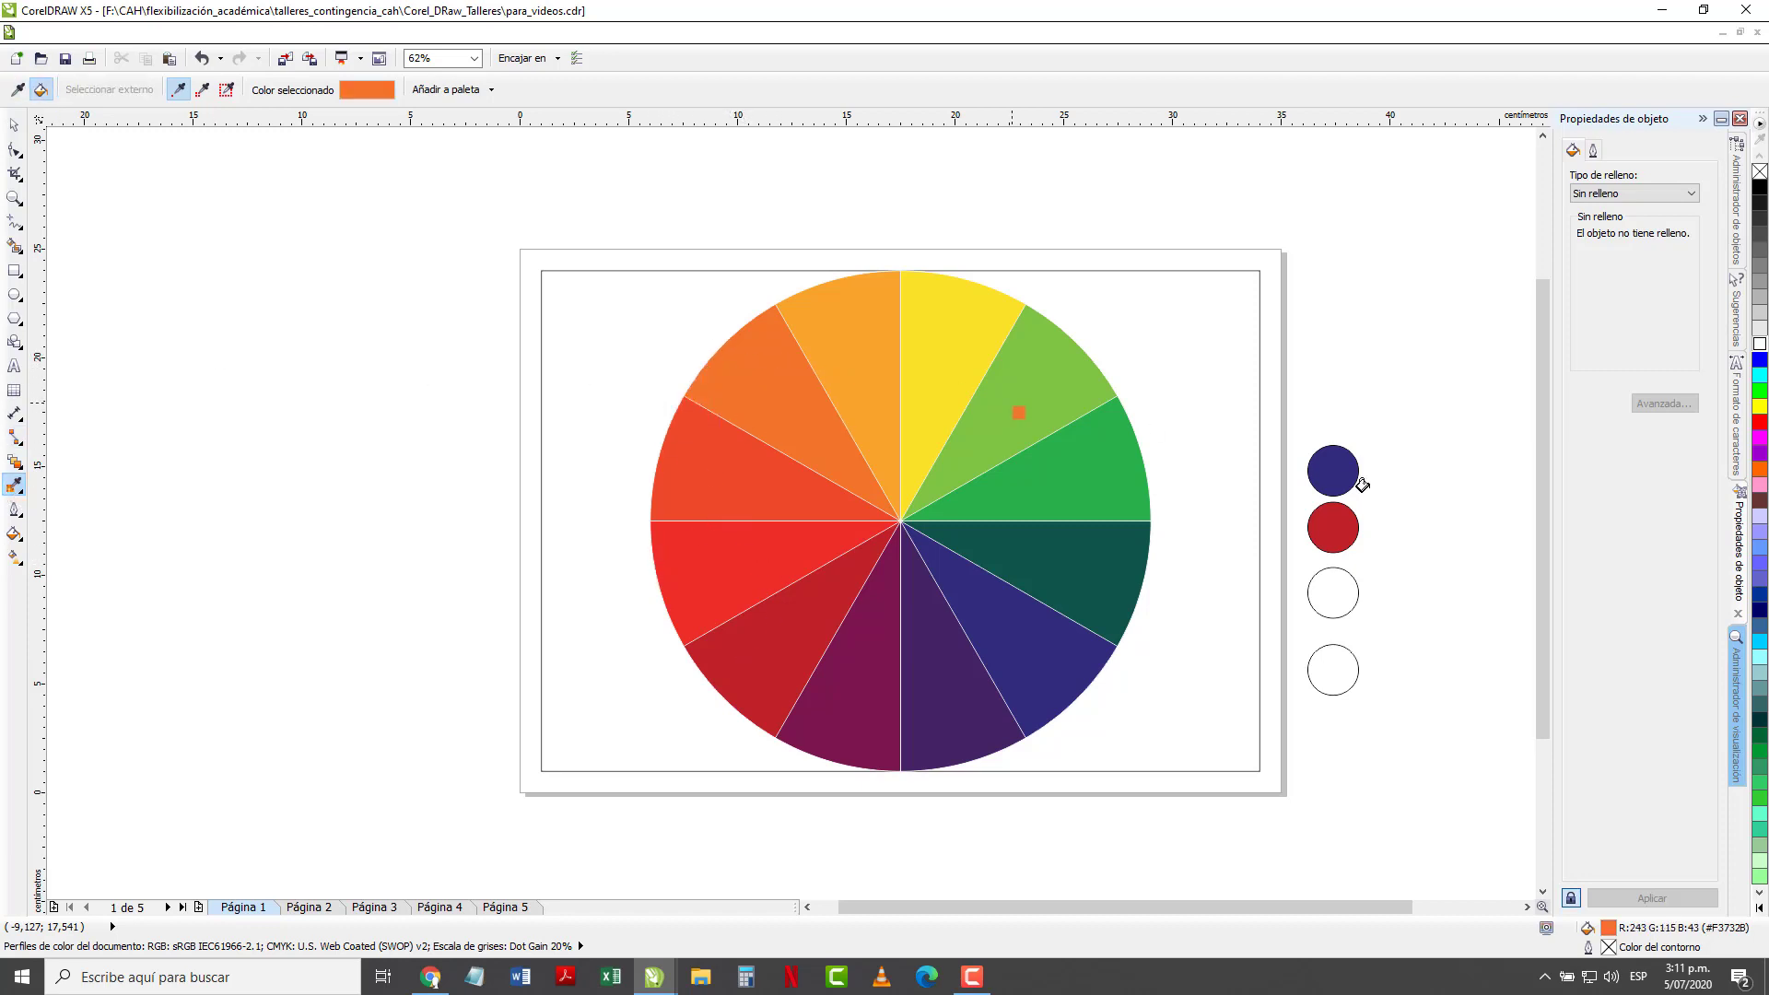
left_click(1336, 595)
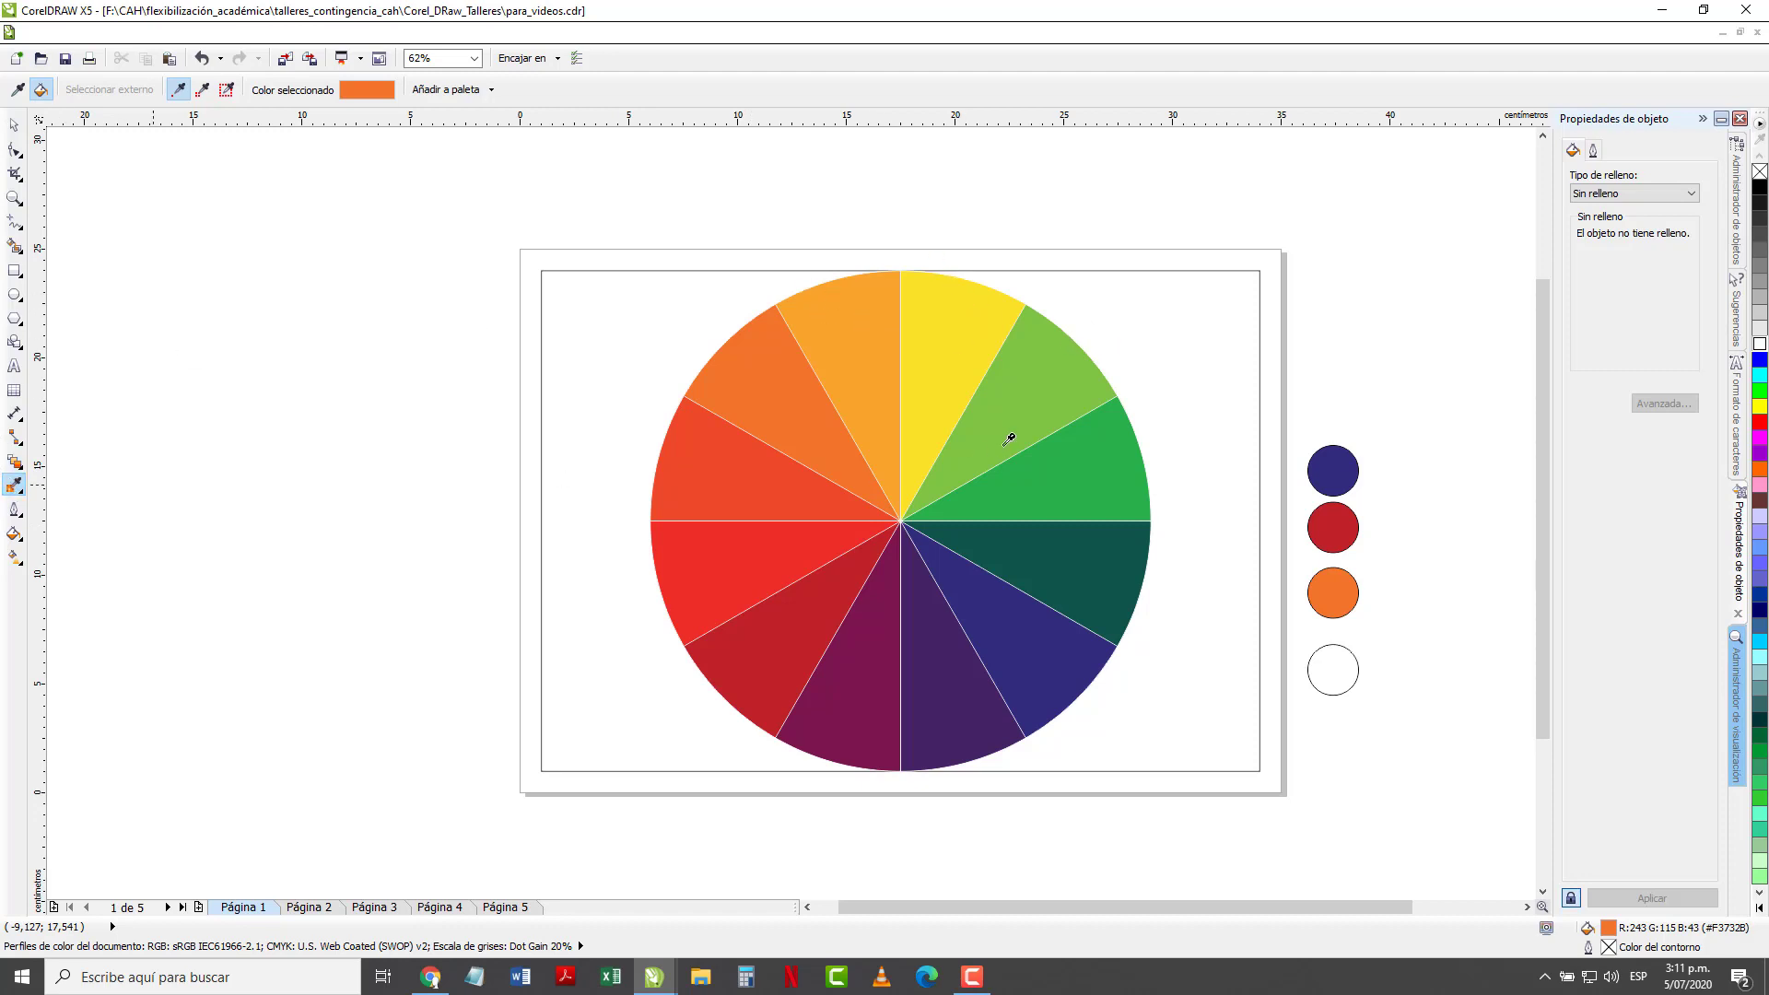
left_click(1039, 387, "shift")
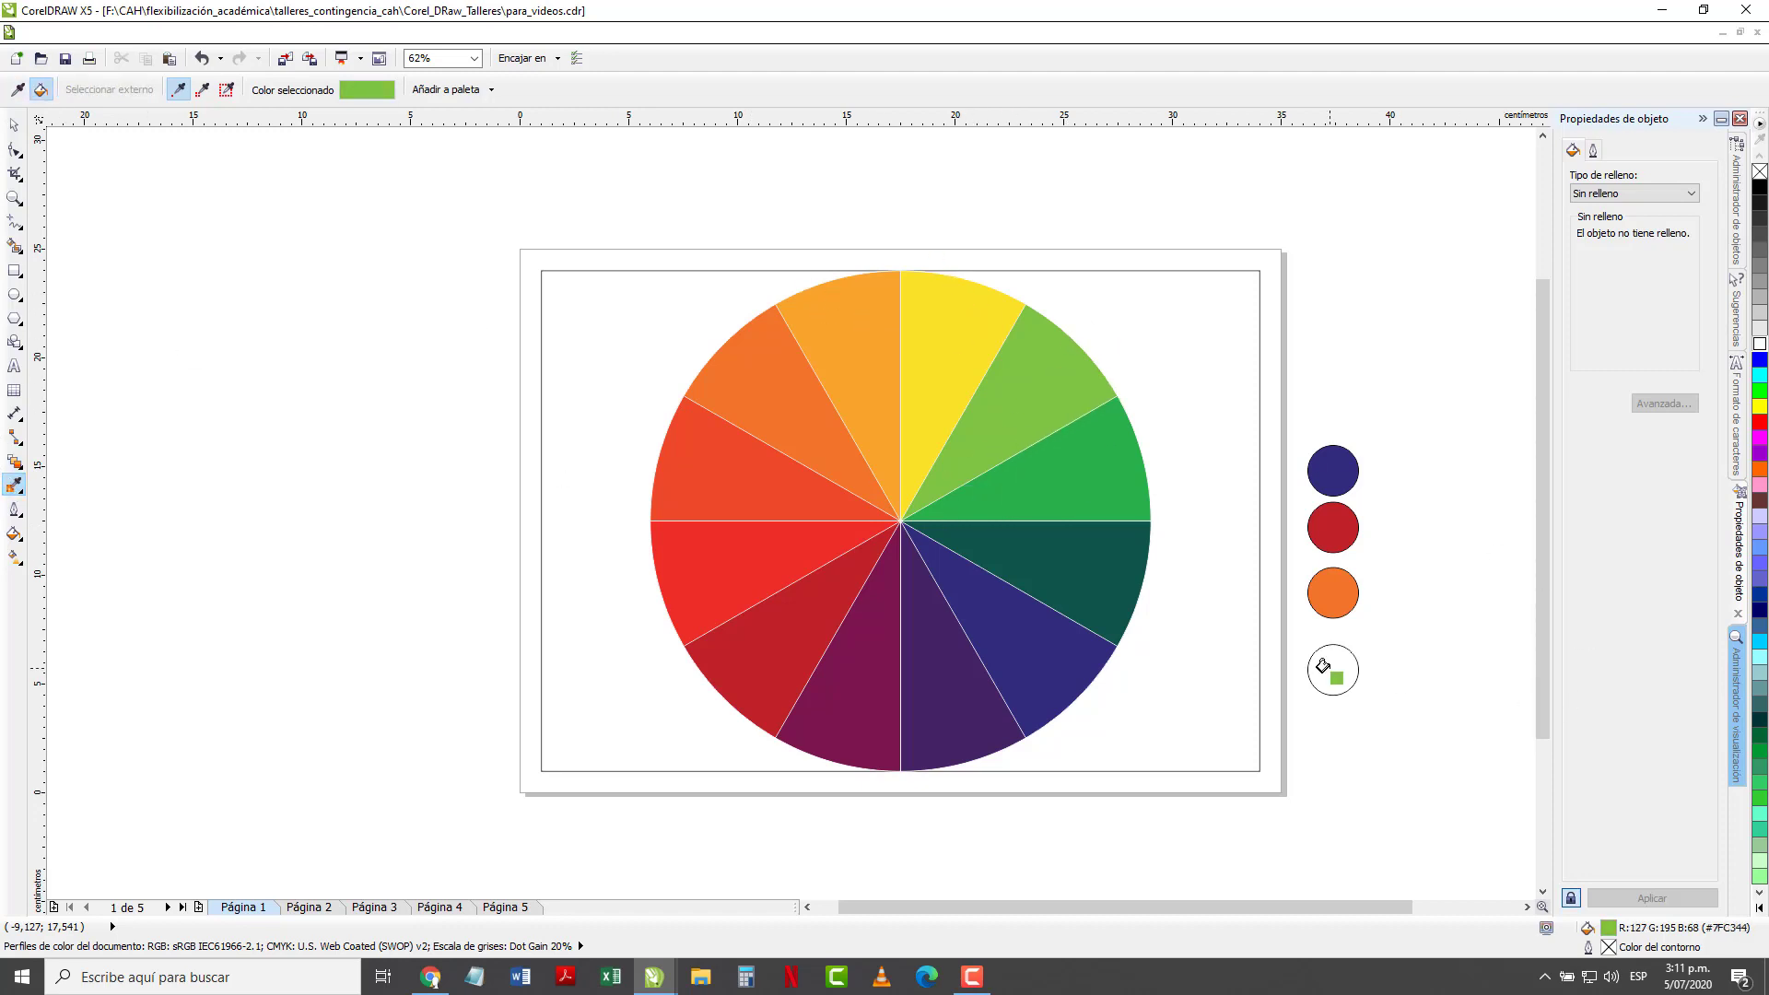
left_click(1324, 667)
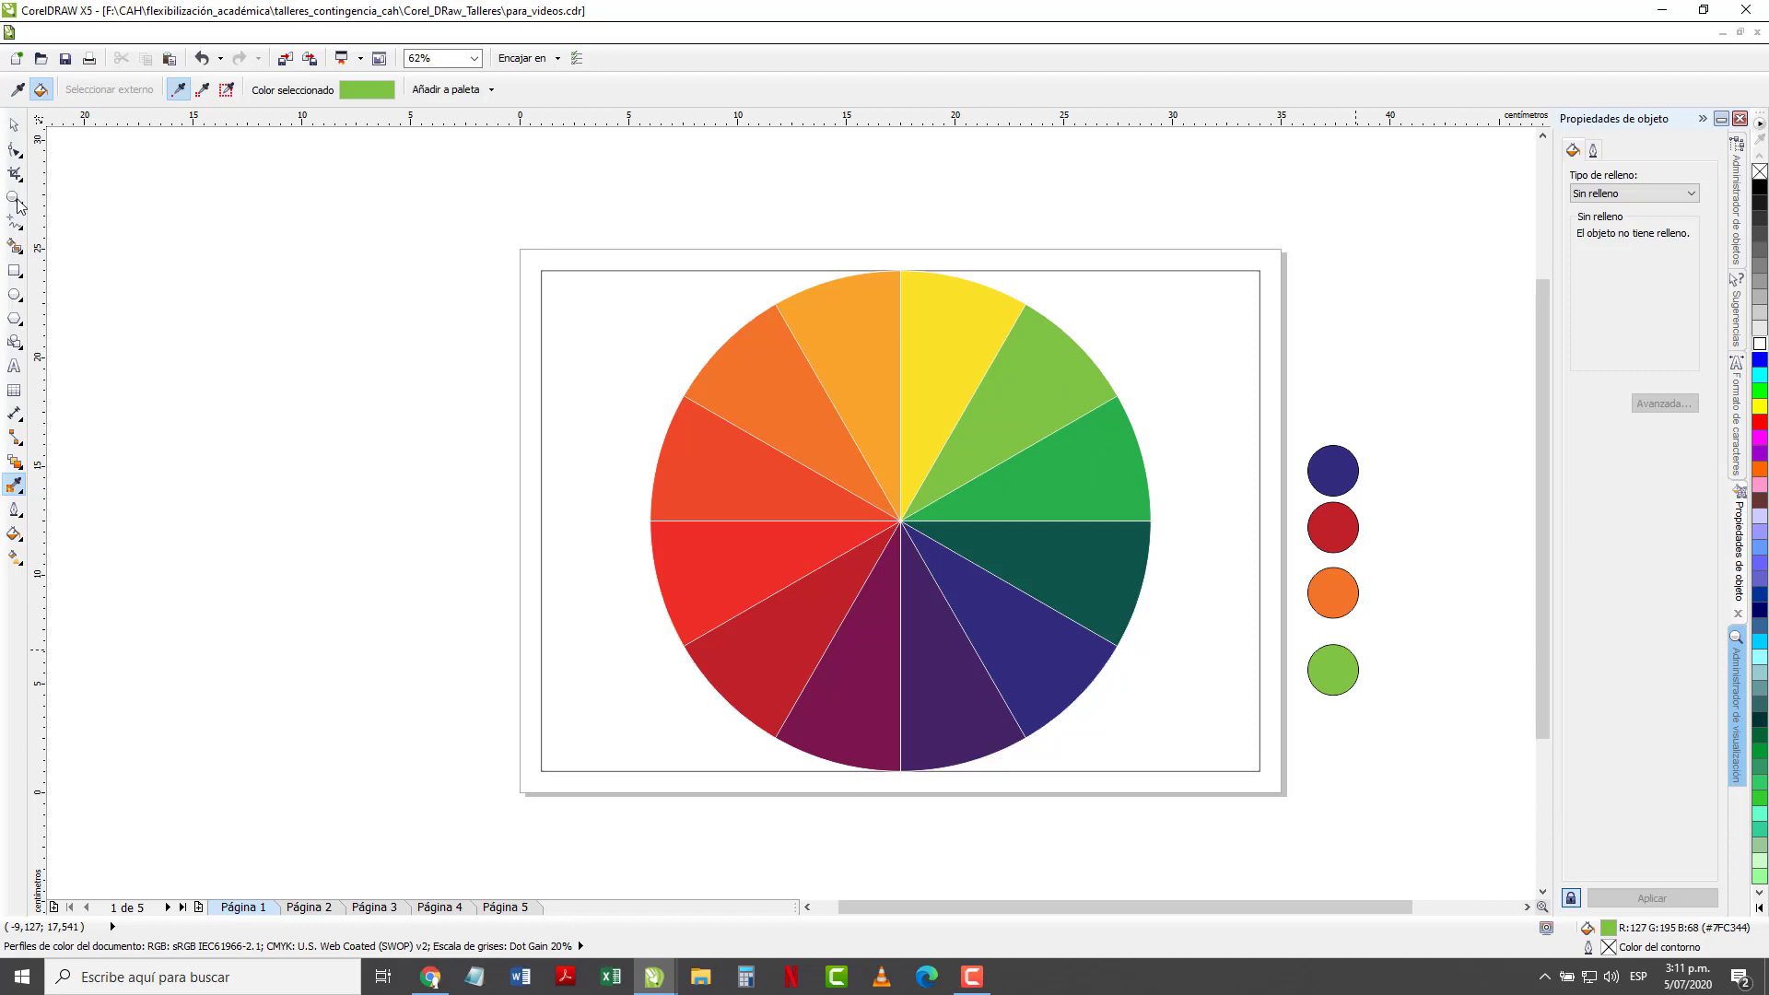
left_click(14, 124)
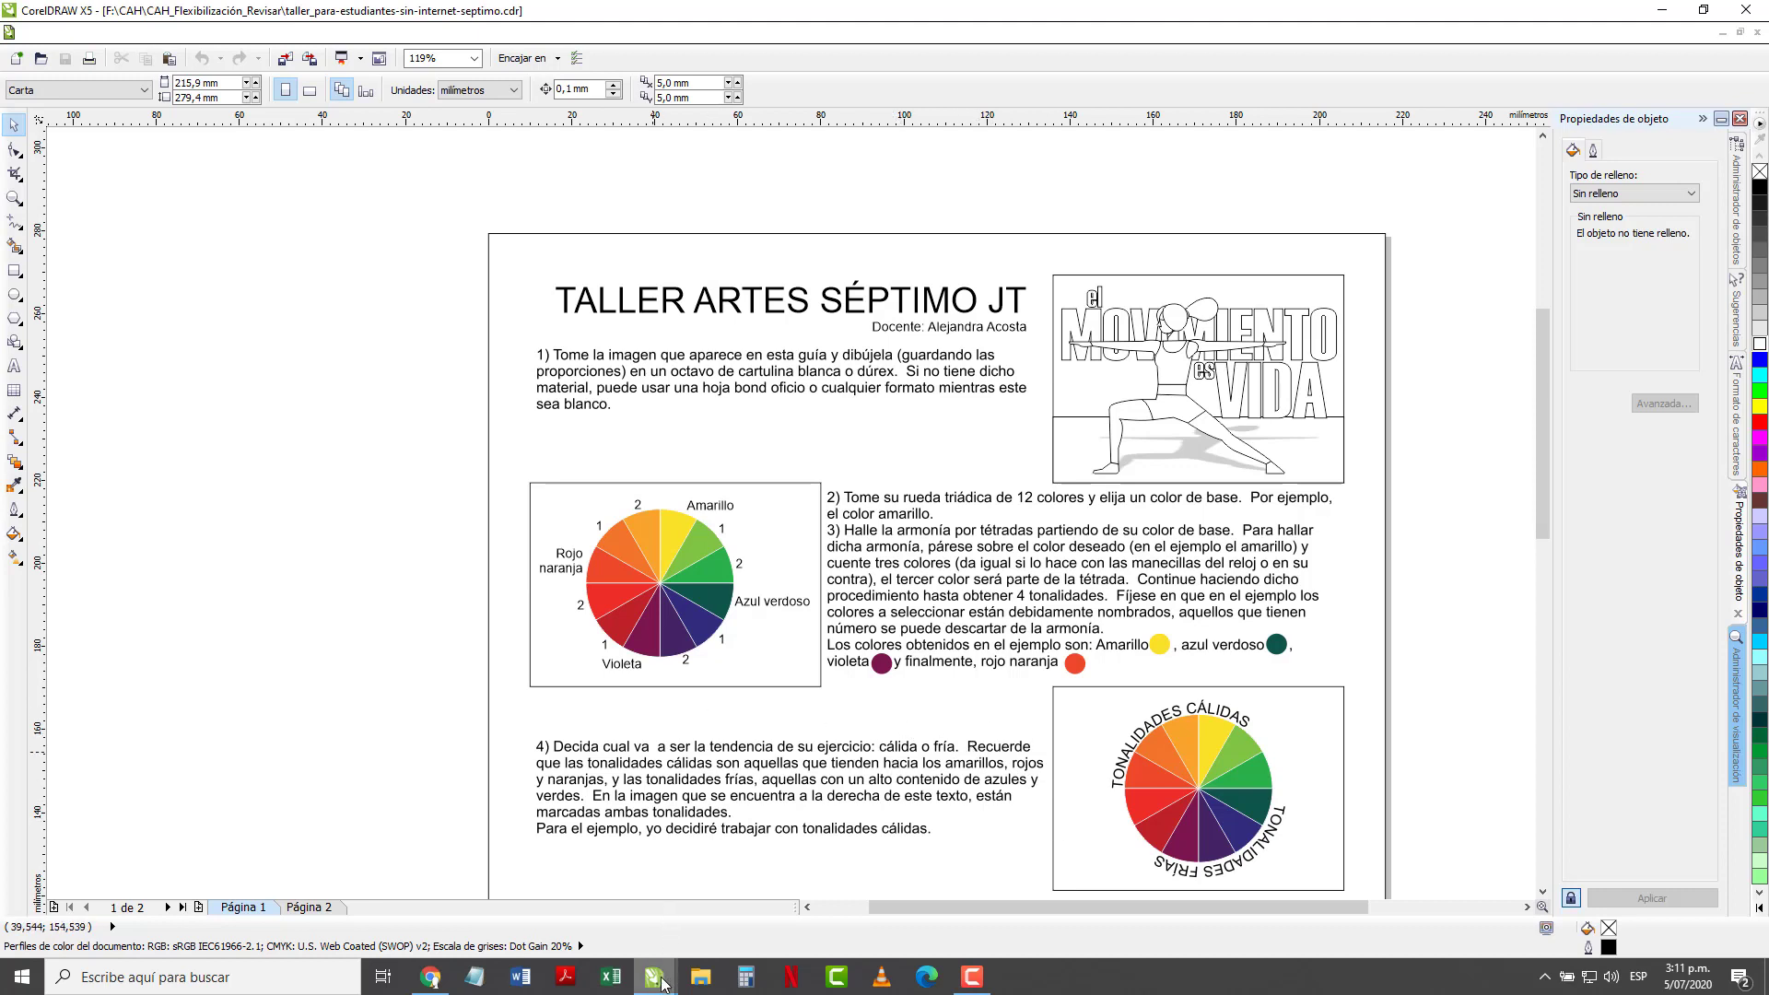
Check the worksheet again, and inspect the orange and green swatches beside the line drawing on page 5 of para_videos
mouse_move(663, 982)
left_click(715, 916)
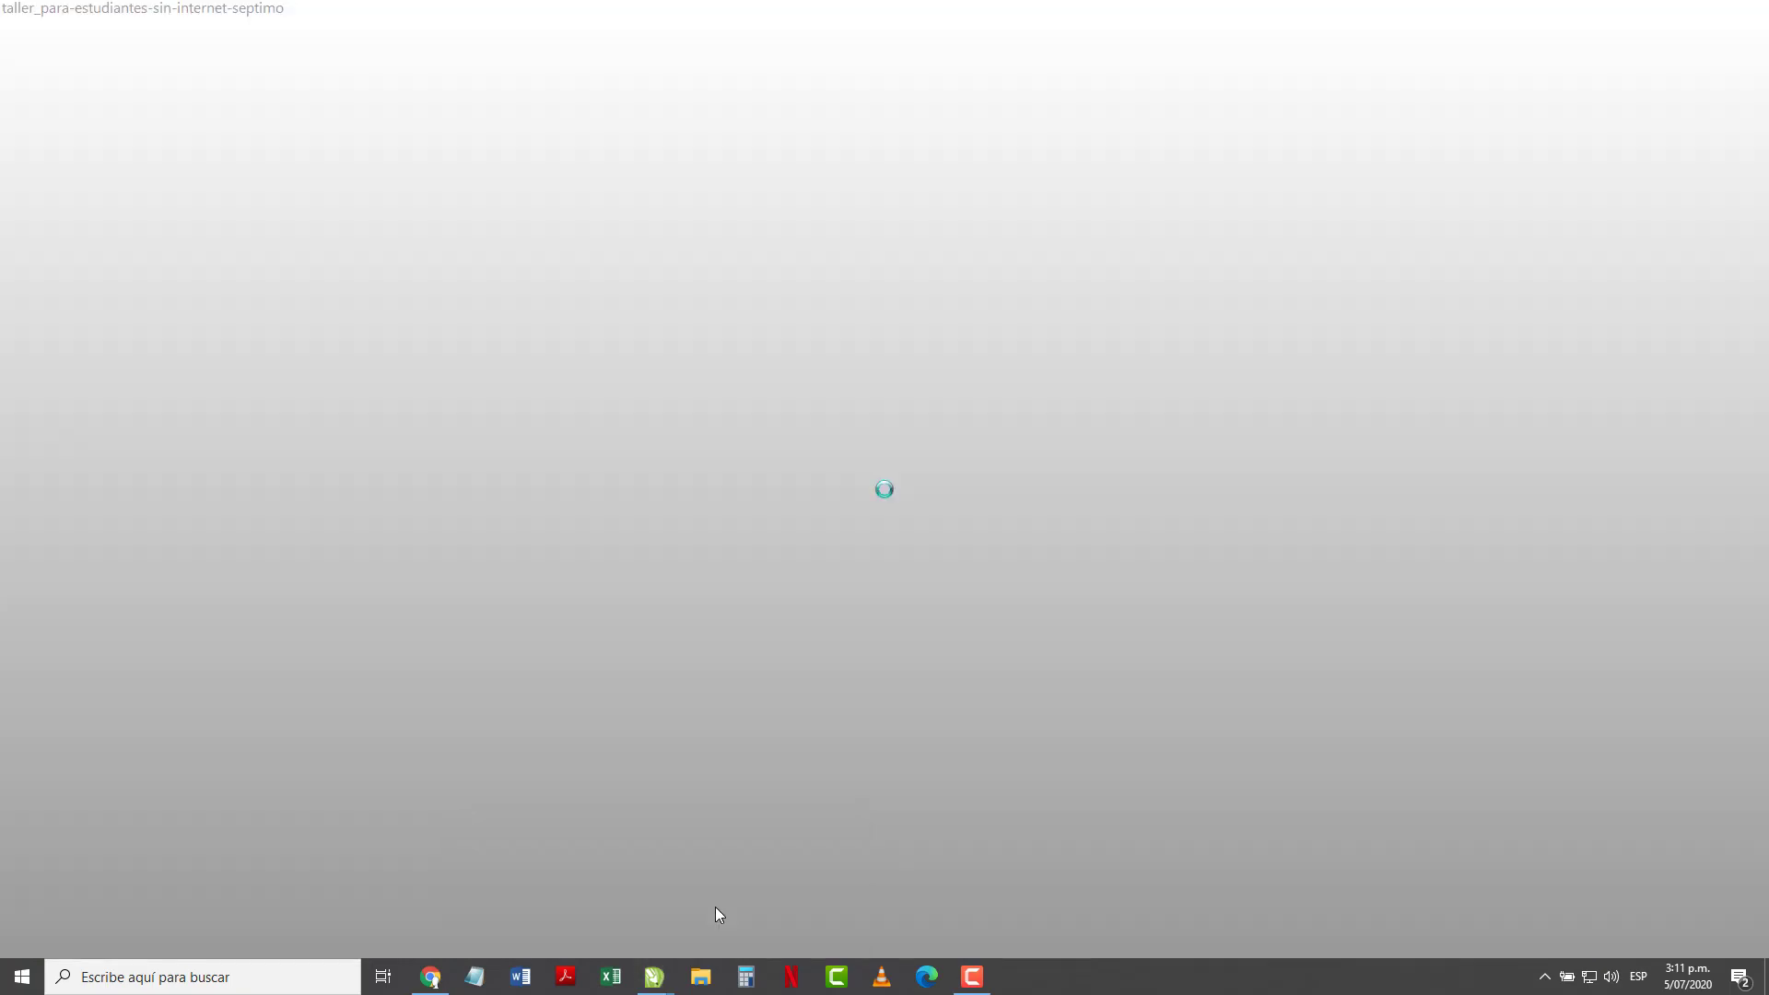
mouse_move(650, 982)
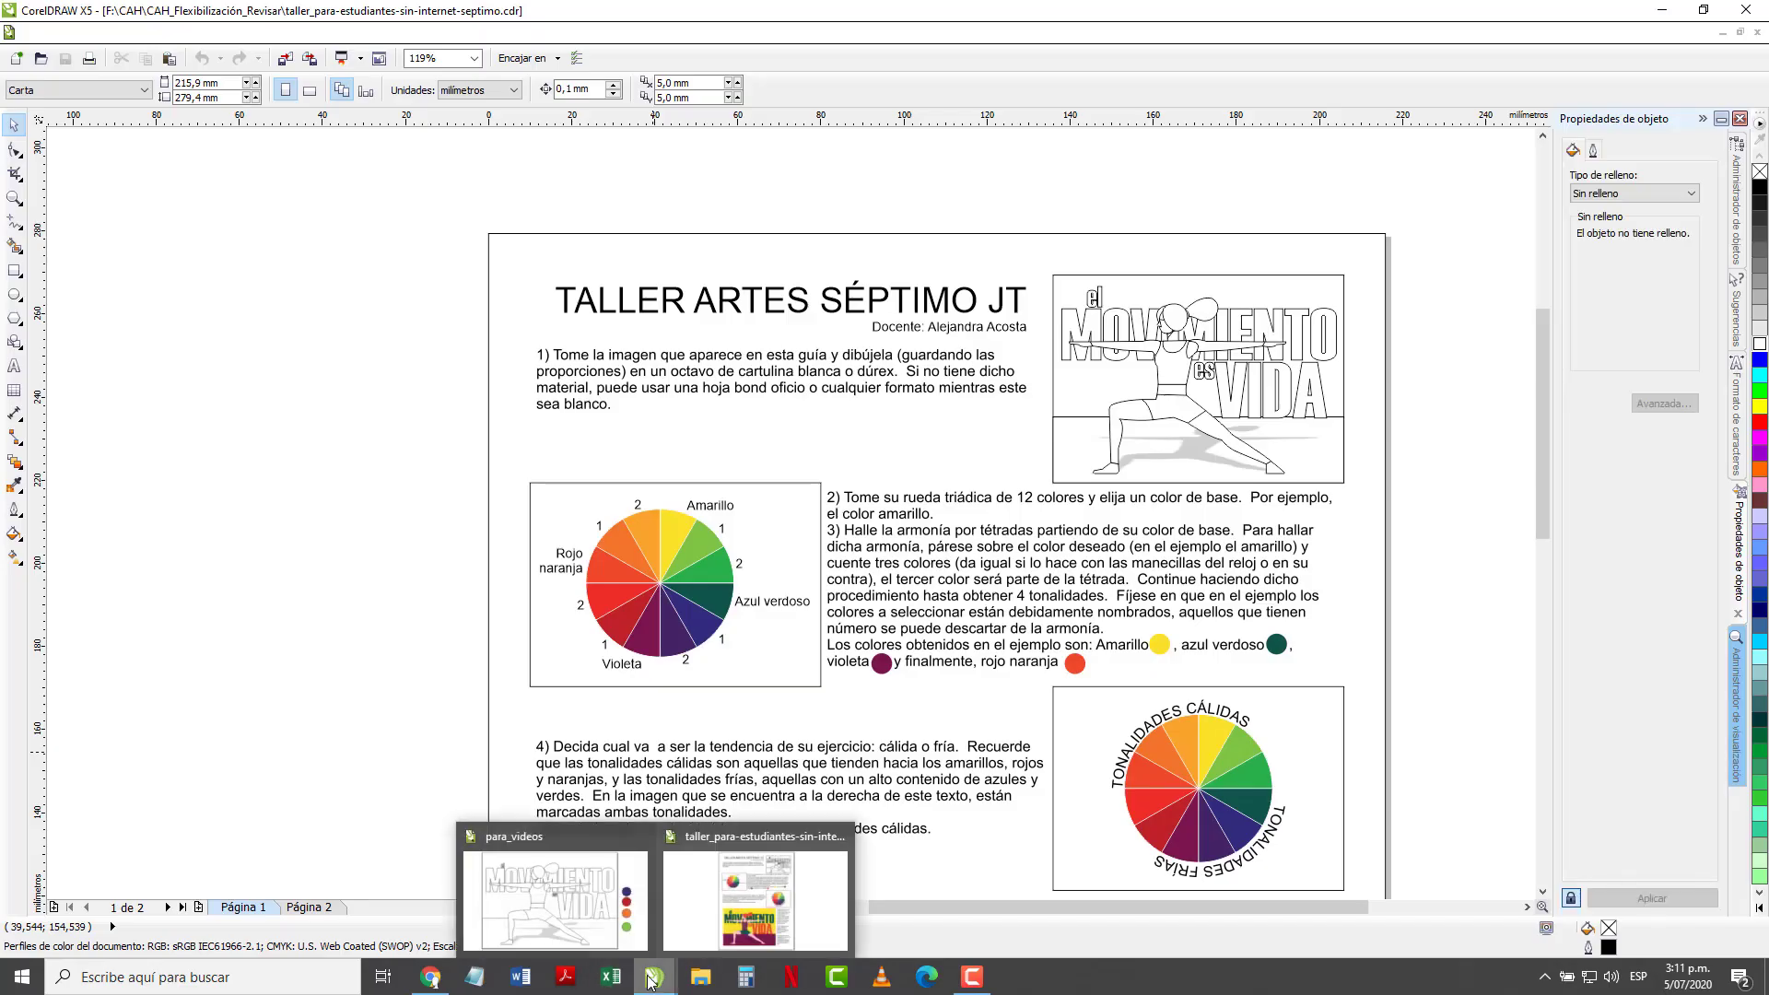
left_click(554, 912)
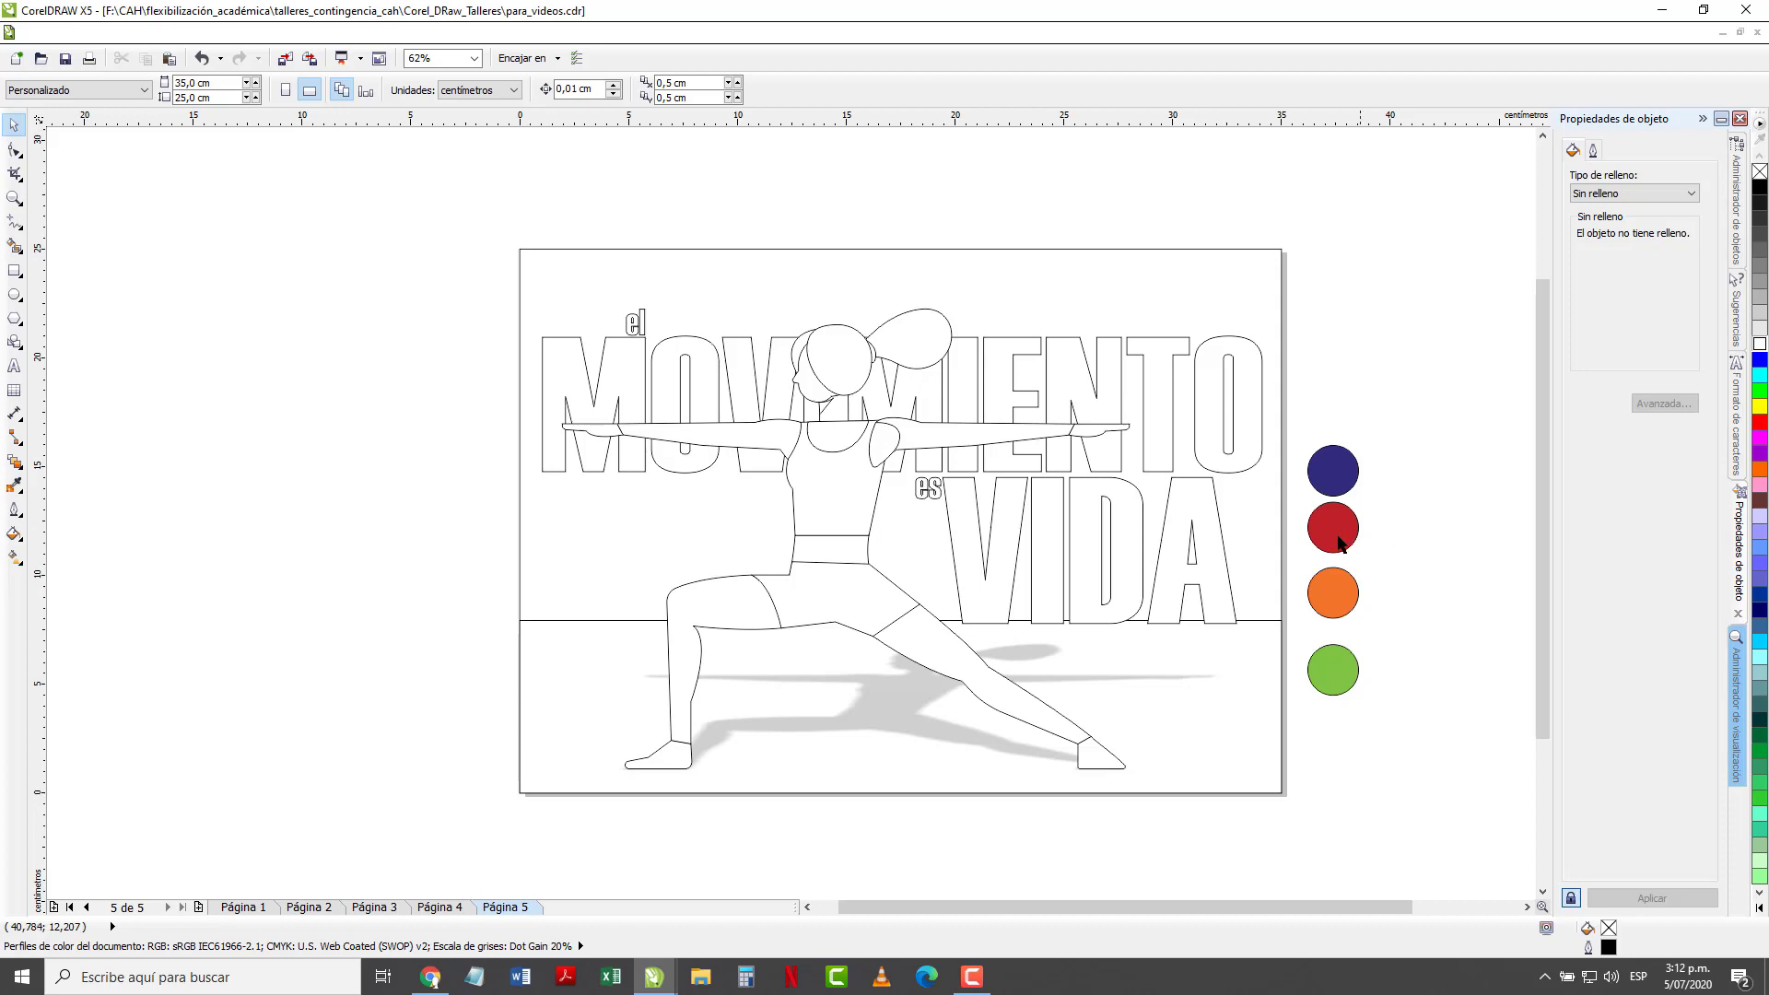
left_click(1335, 594)
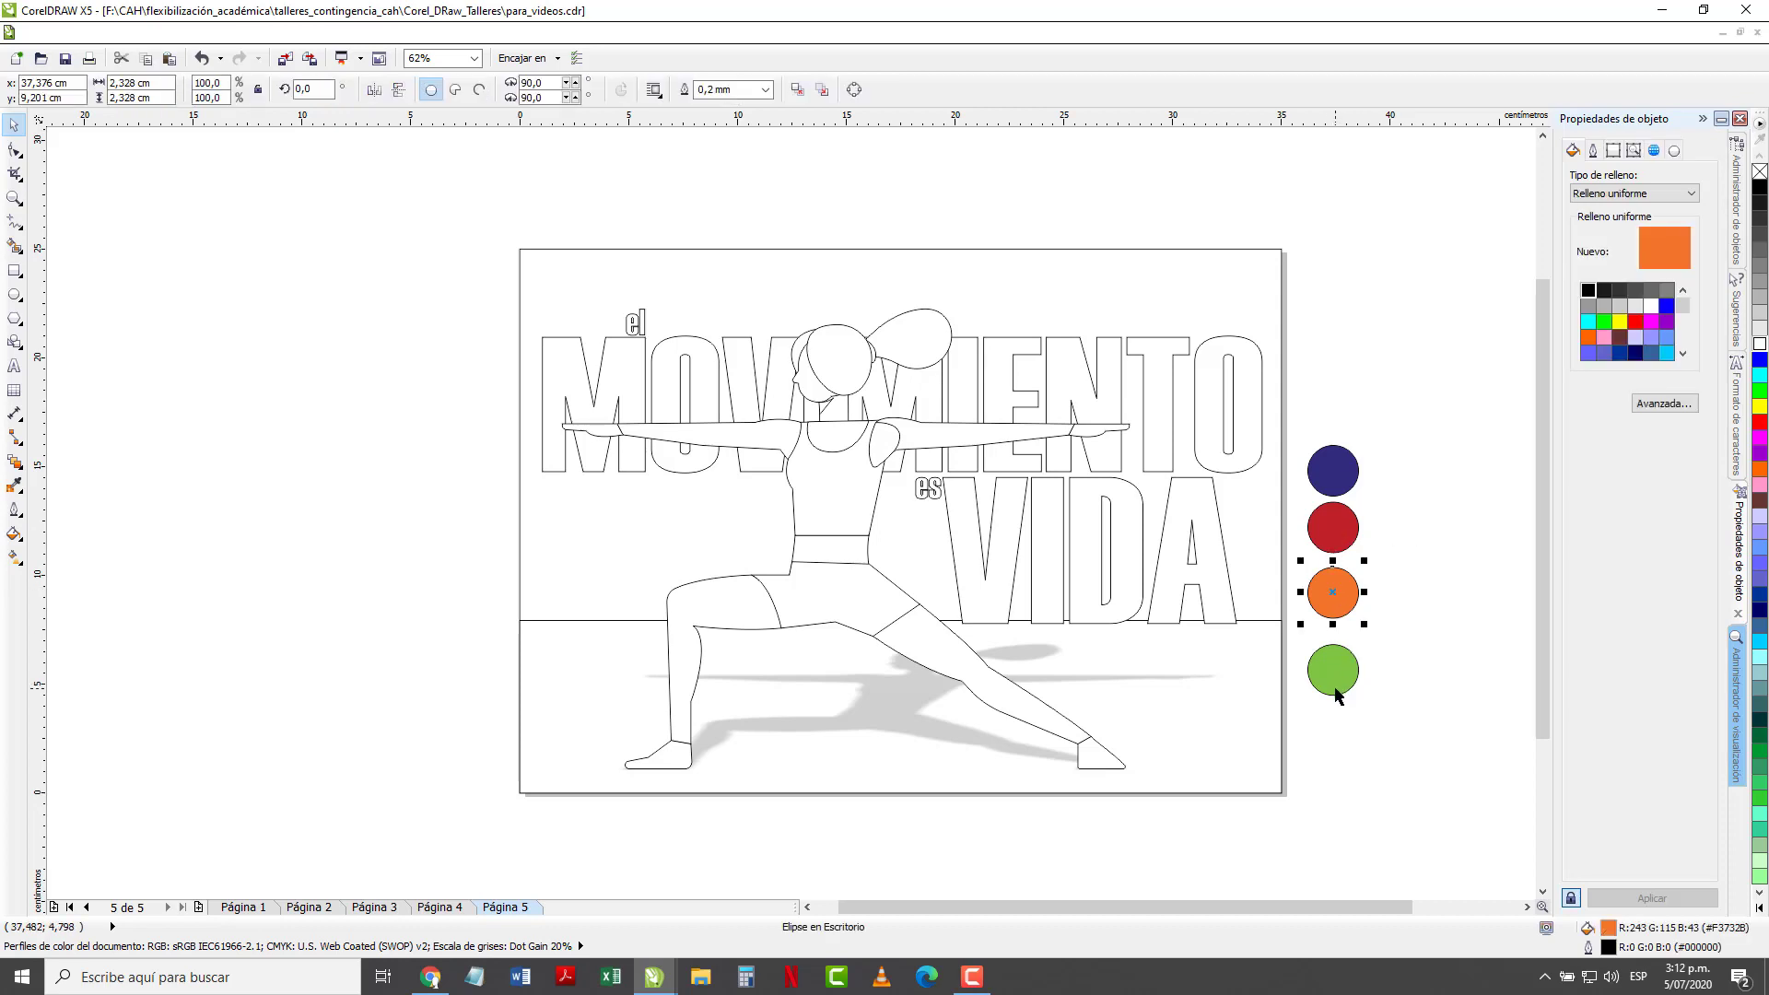
left_click(1338, 693)
left_click(1396, 750)
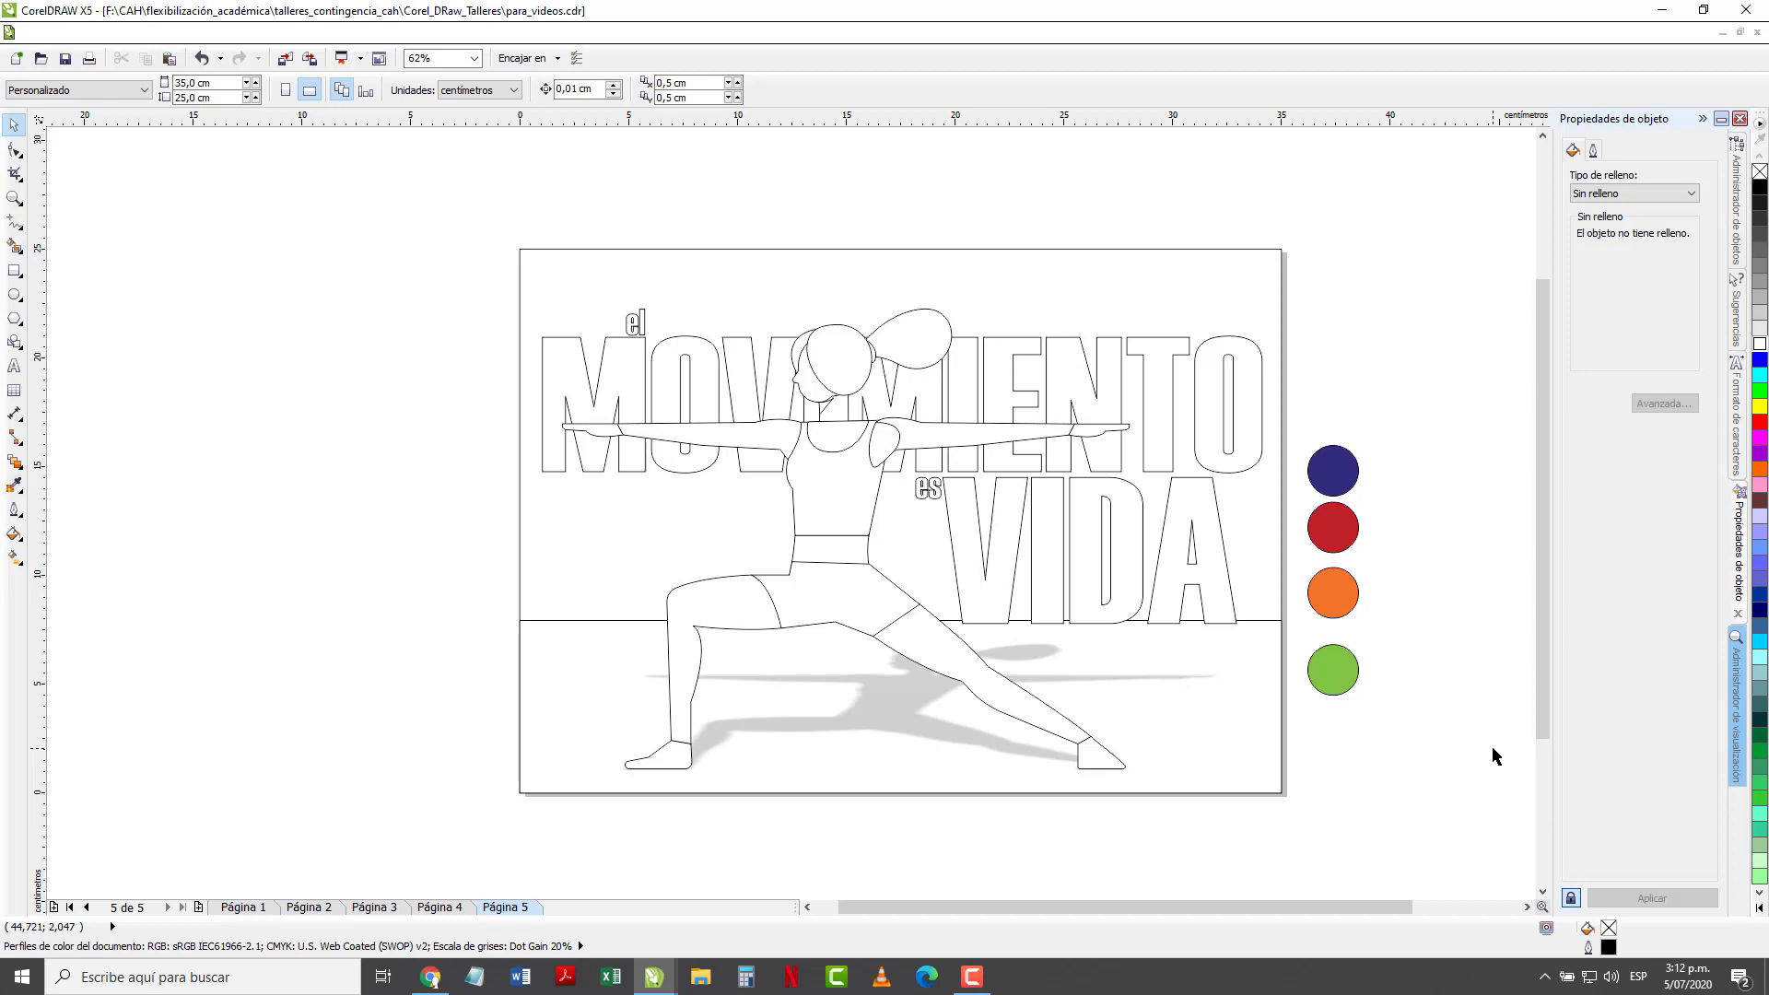
Fill the figure's arm over the letters "MOV" with orange (#F3732B) sampled from the third swatch
left_click(15, 484)
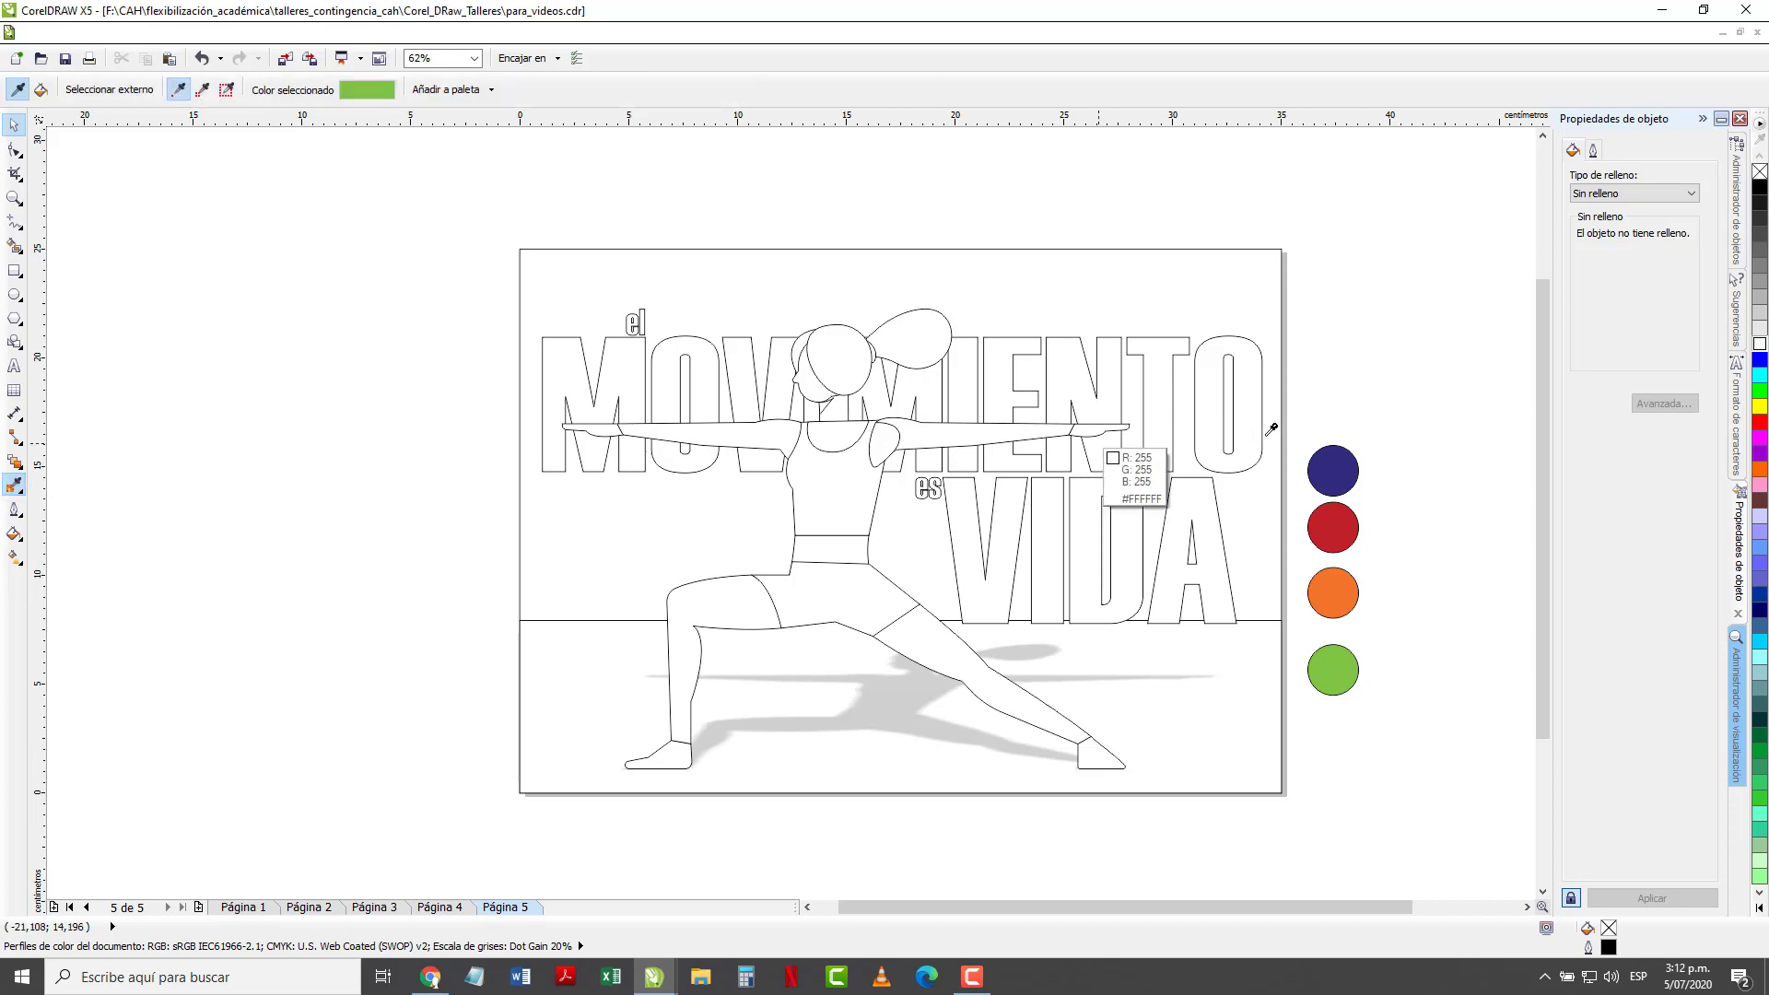
left_click(1338, 580)
left_click(750, 436)
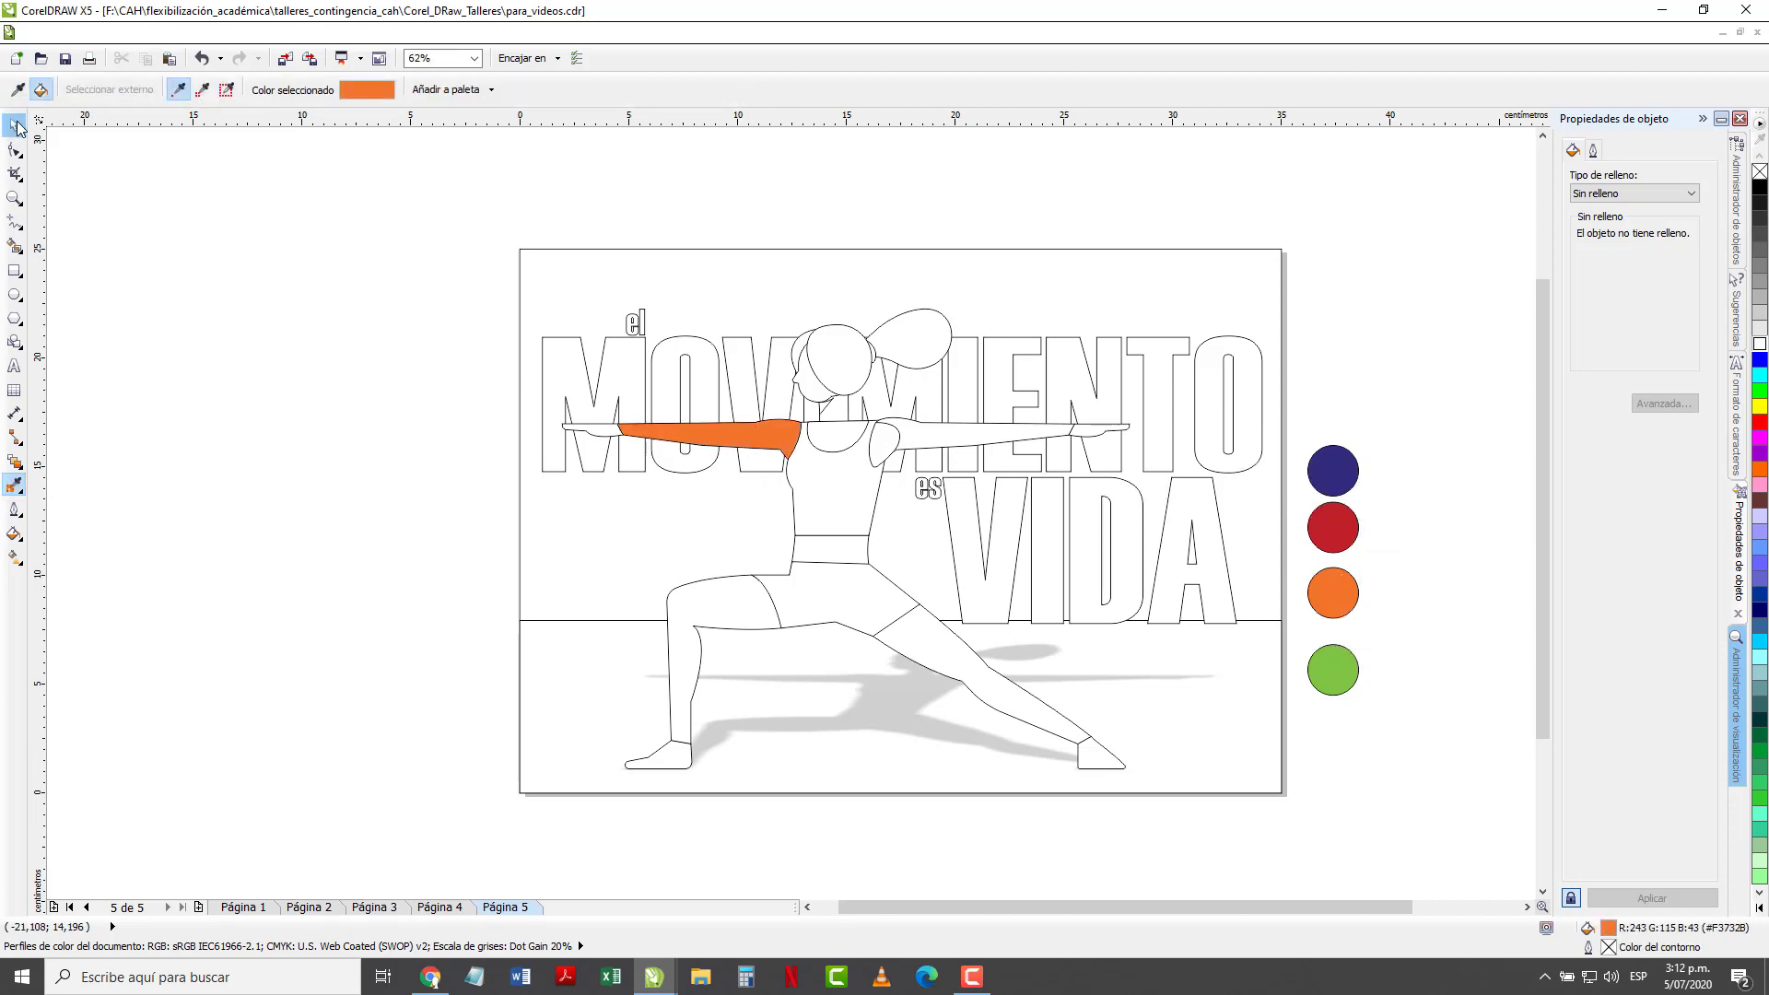
Change the orange arm's fill to a pale skin tone, #F5CDB6
left_click(16, 127)
left_click(756, 435)
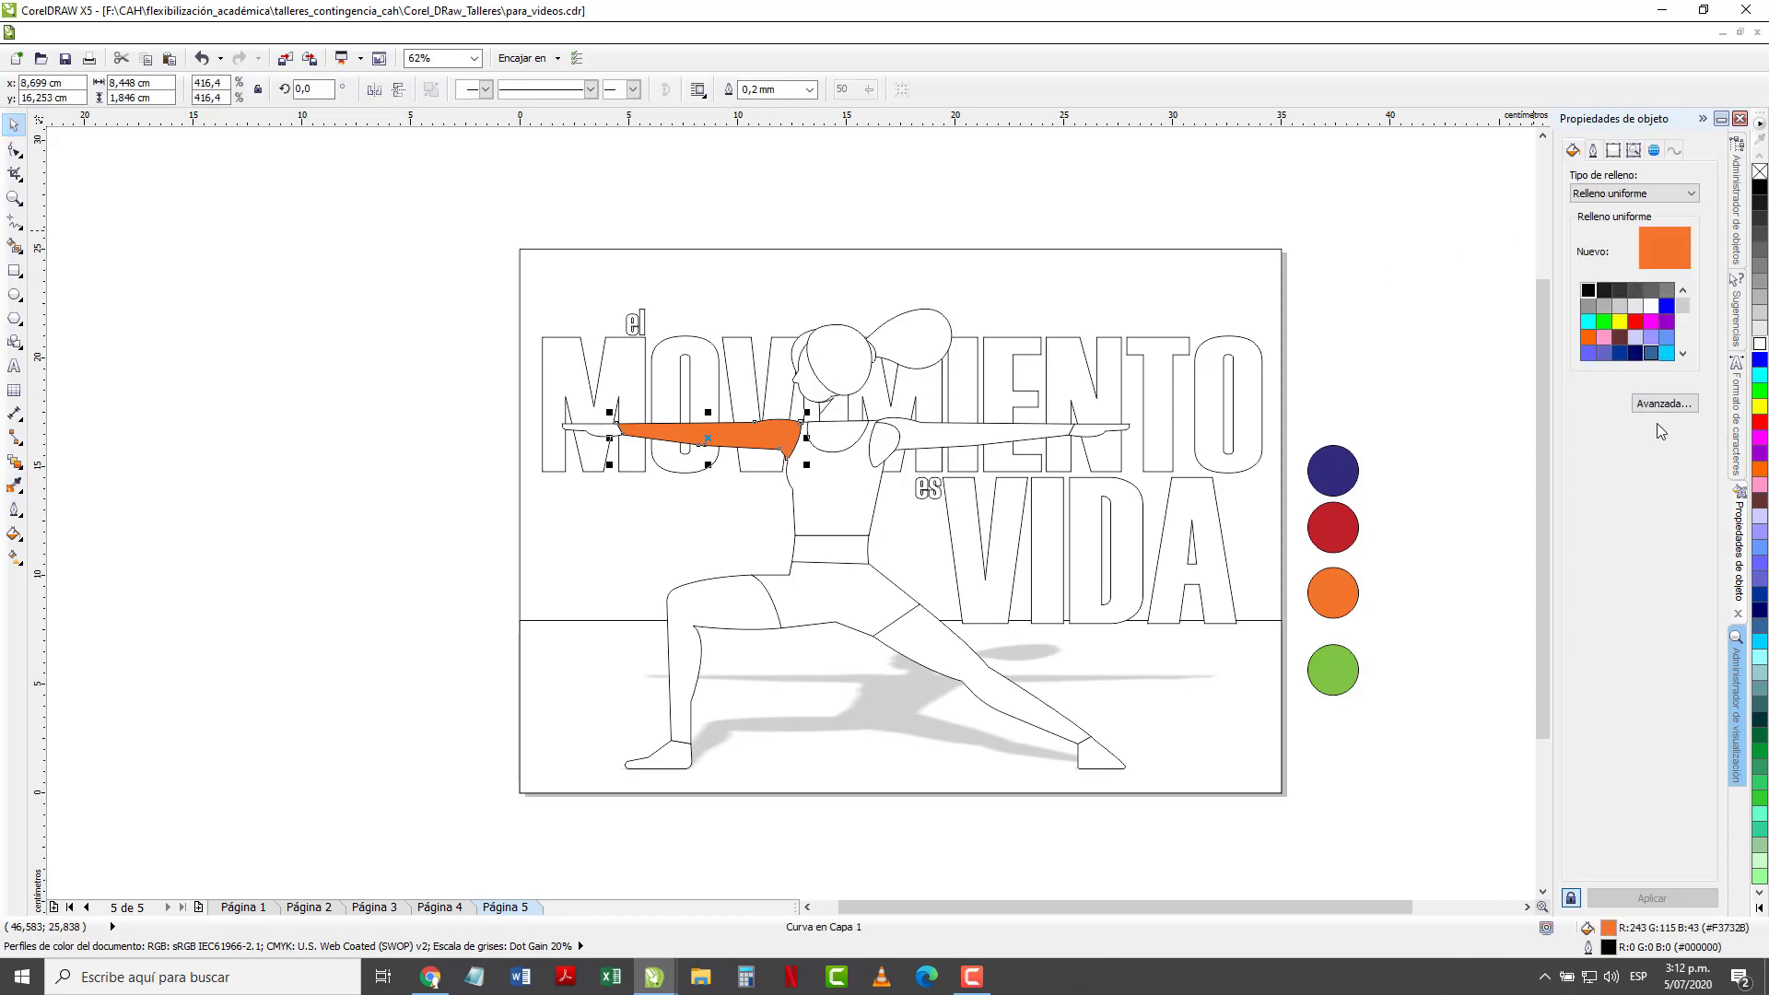
left_click(1663, 404)
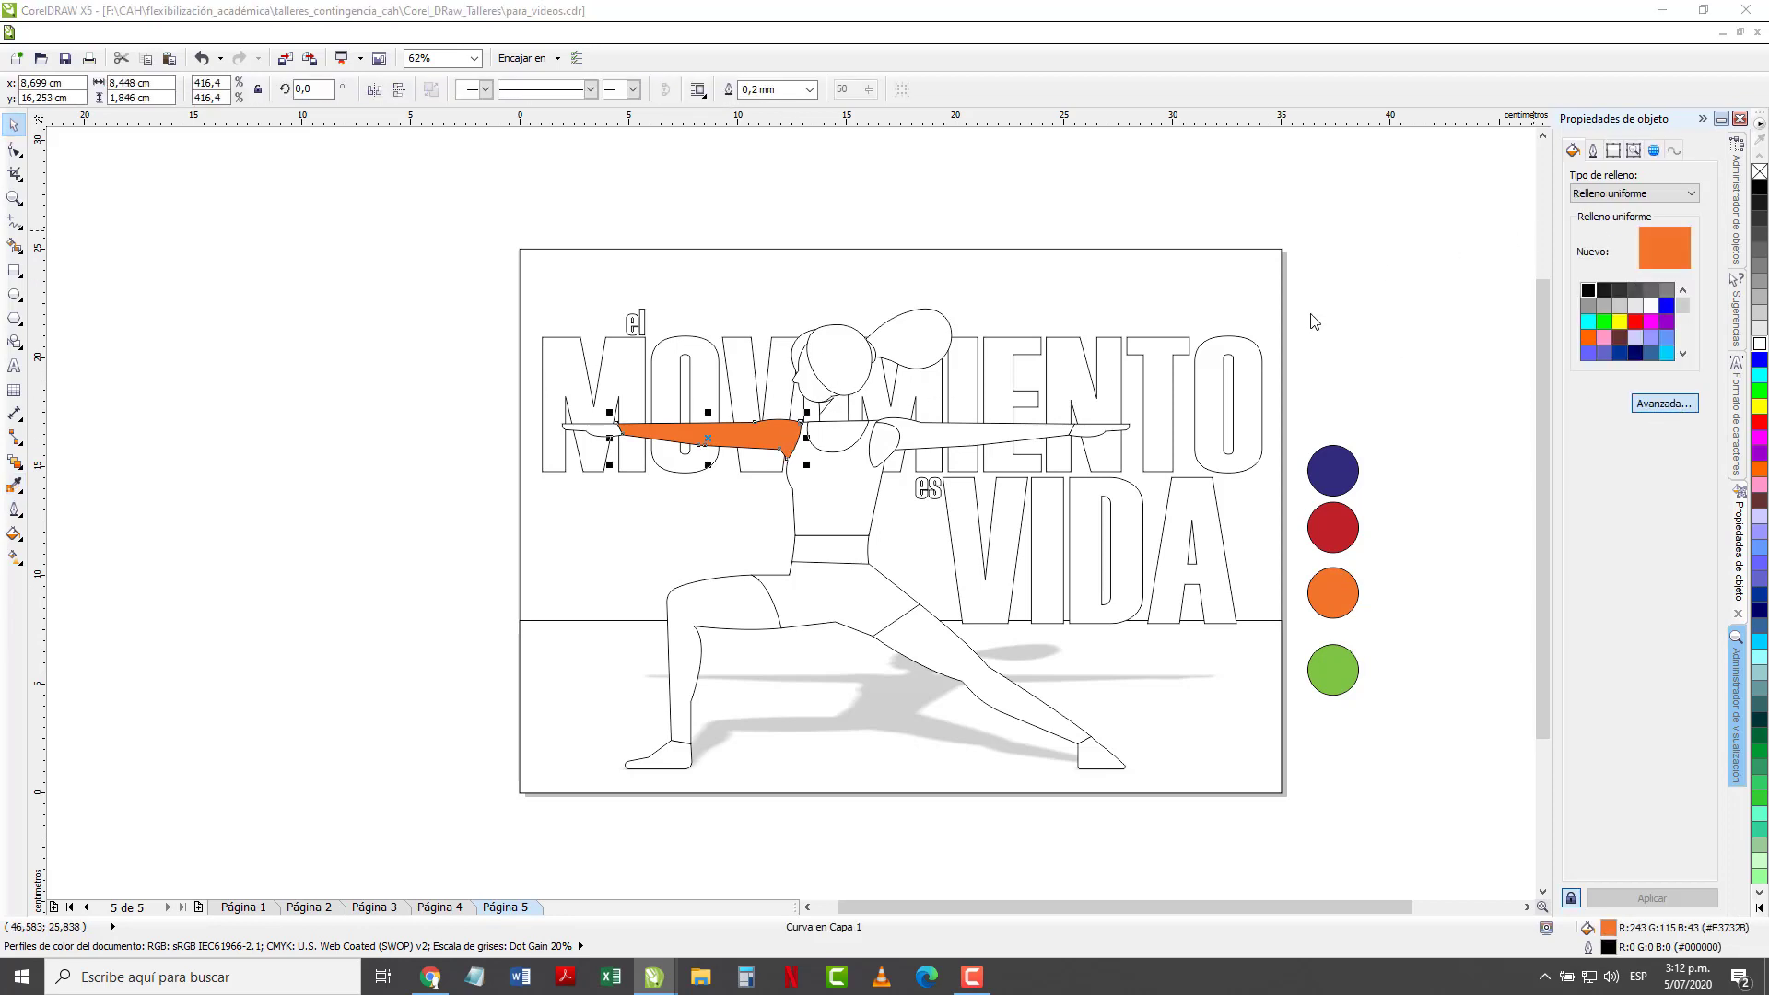
left_click(490, 261)
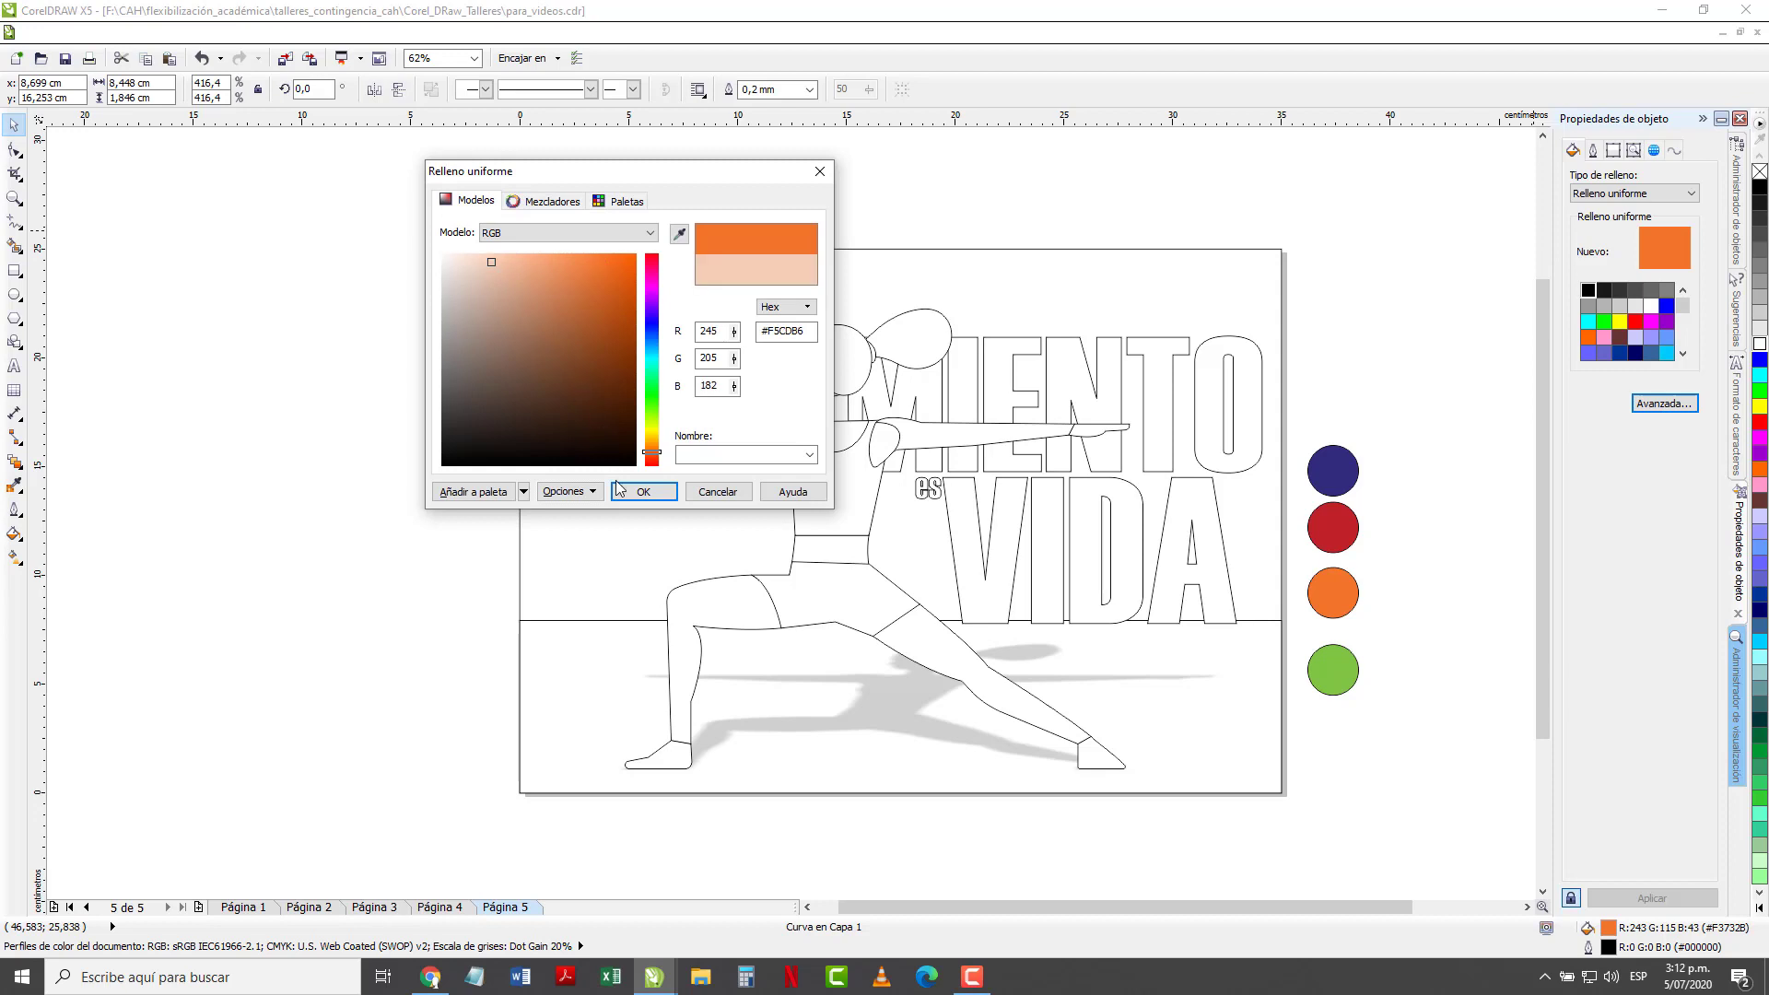
left_click(619, 489)
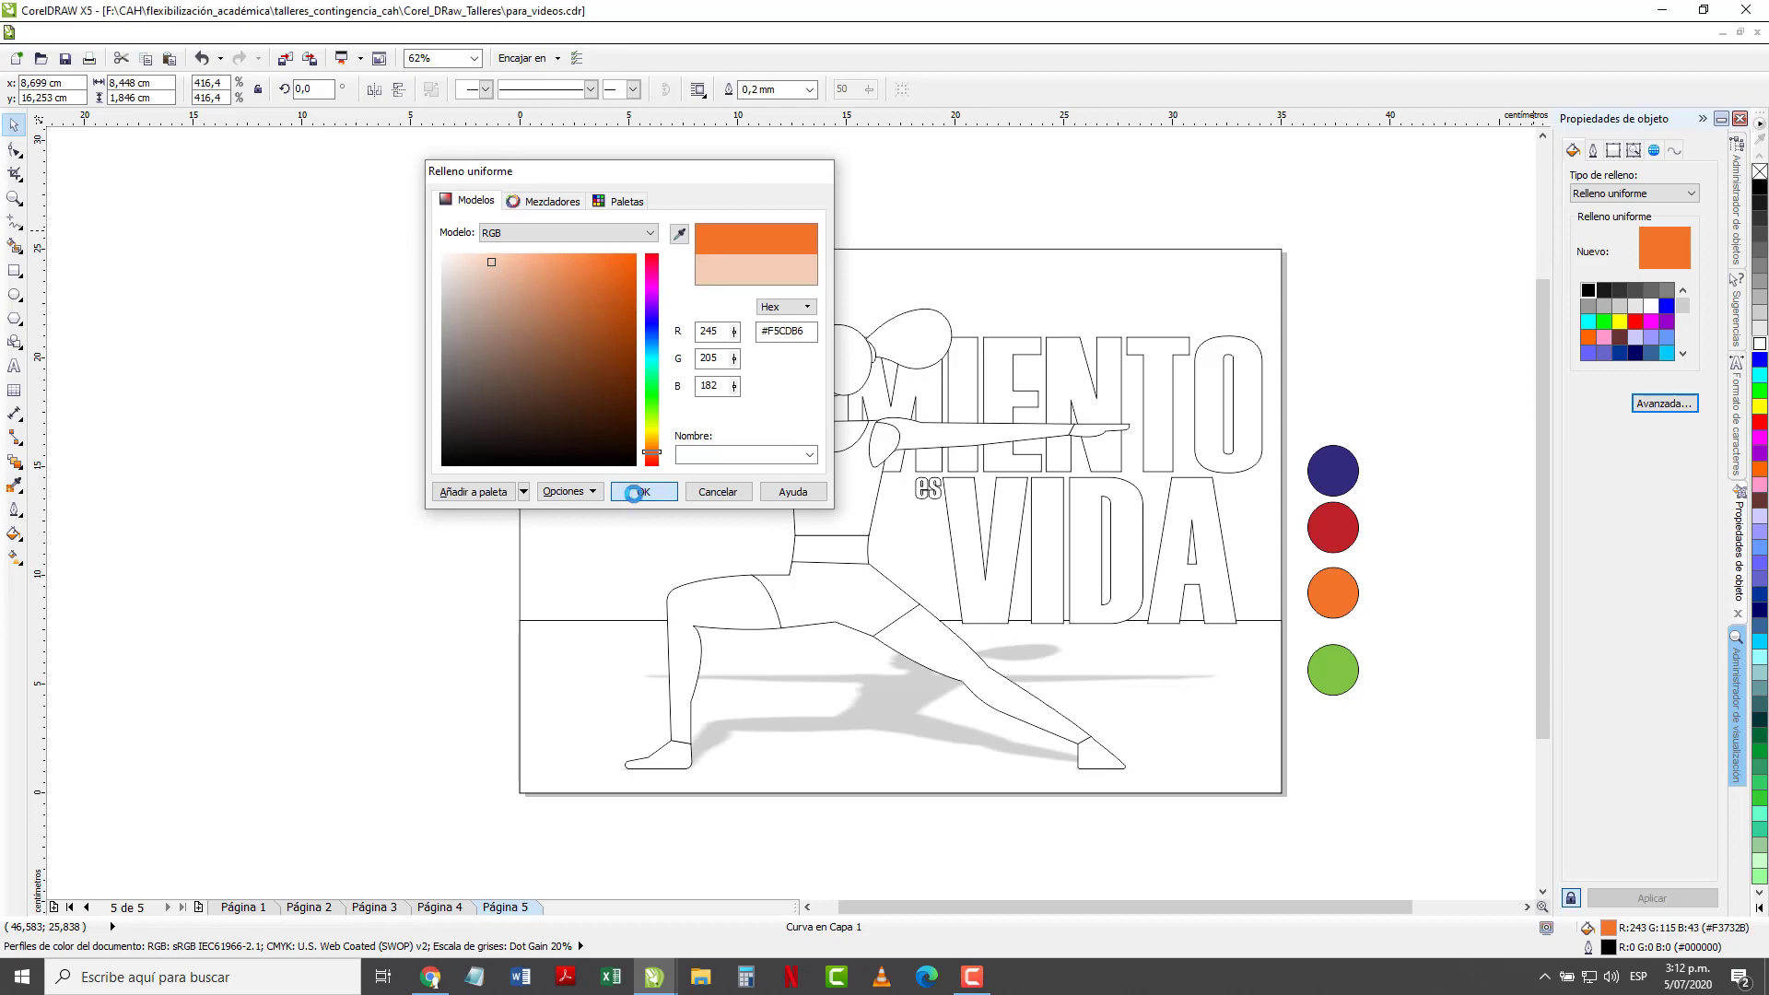
Sample the skin tone #F5CDB6 from the recoloured arm and fill the hands, face, neck, chest, shoulder and other arm with it
left_click(14, 487)
left_click(741, 429)
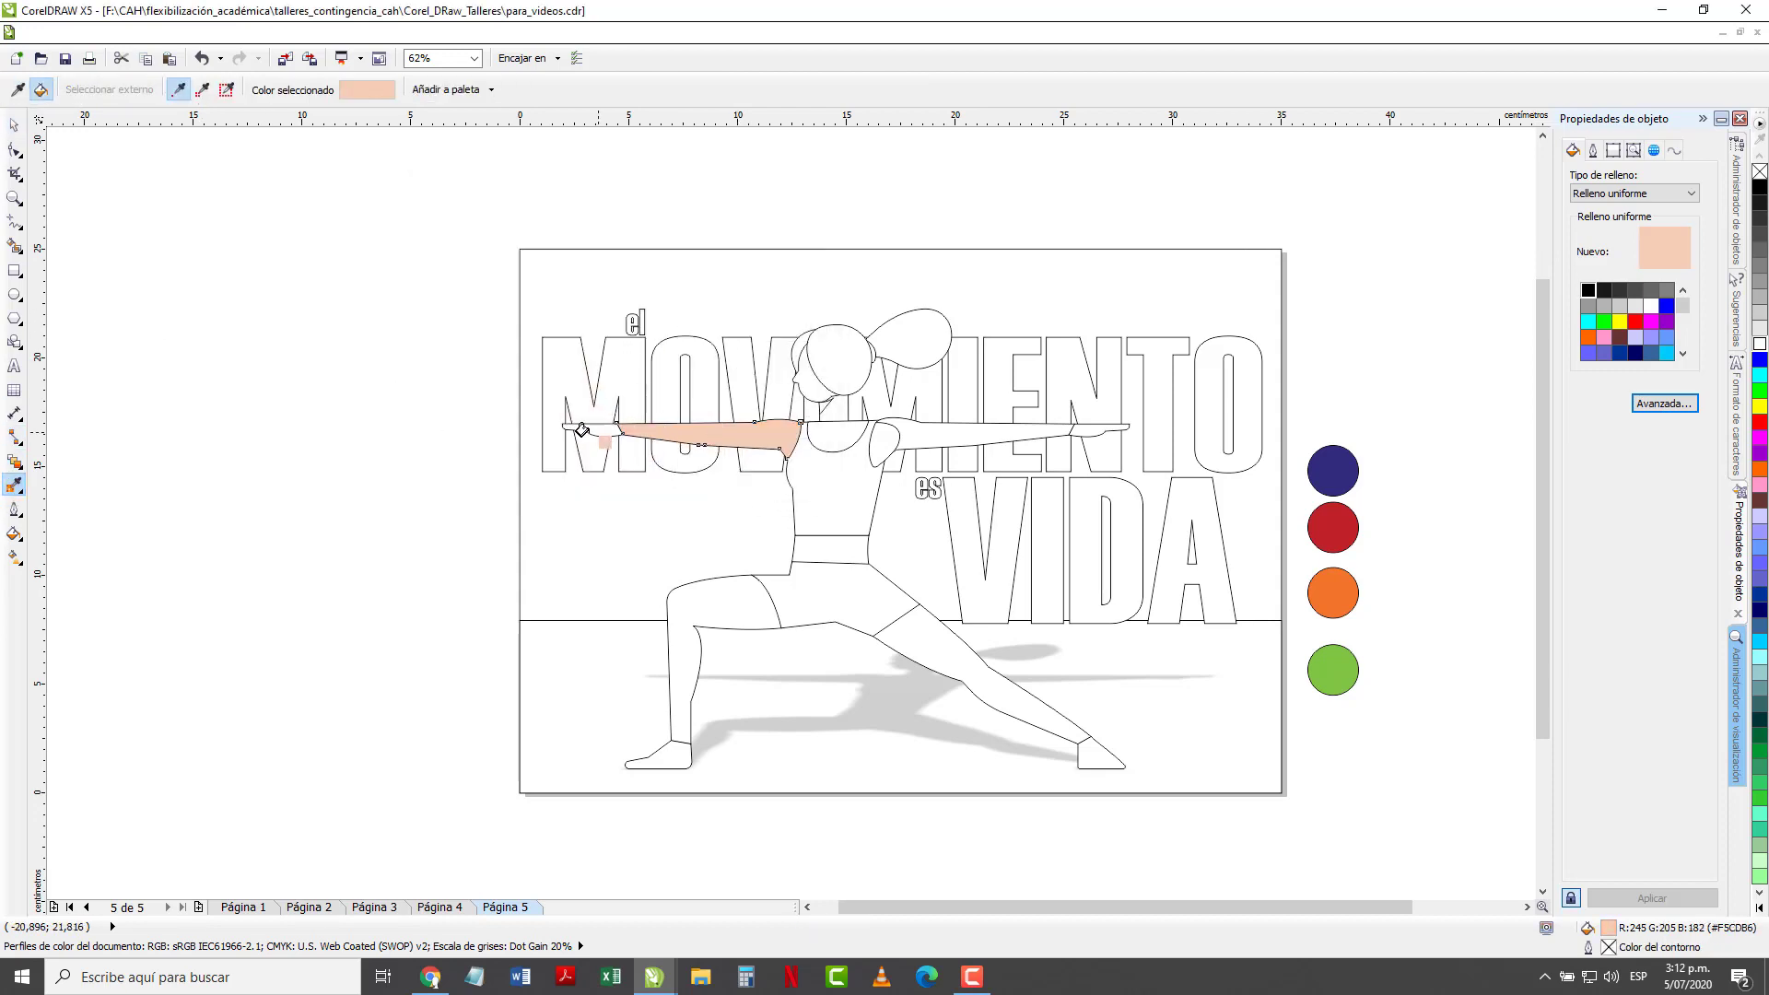
left_click(592, 427)
left_click(802, 379)
left_click(832, 406)
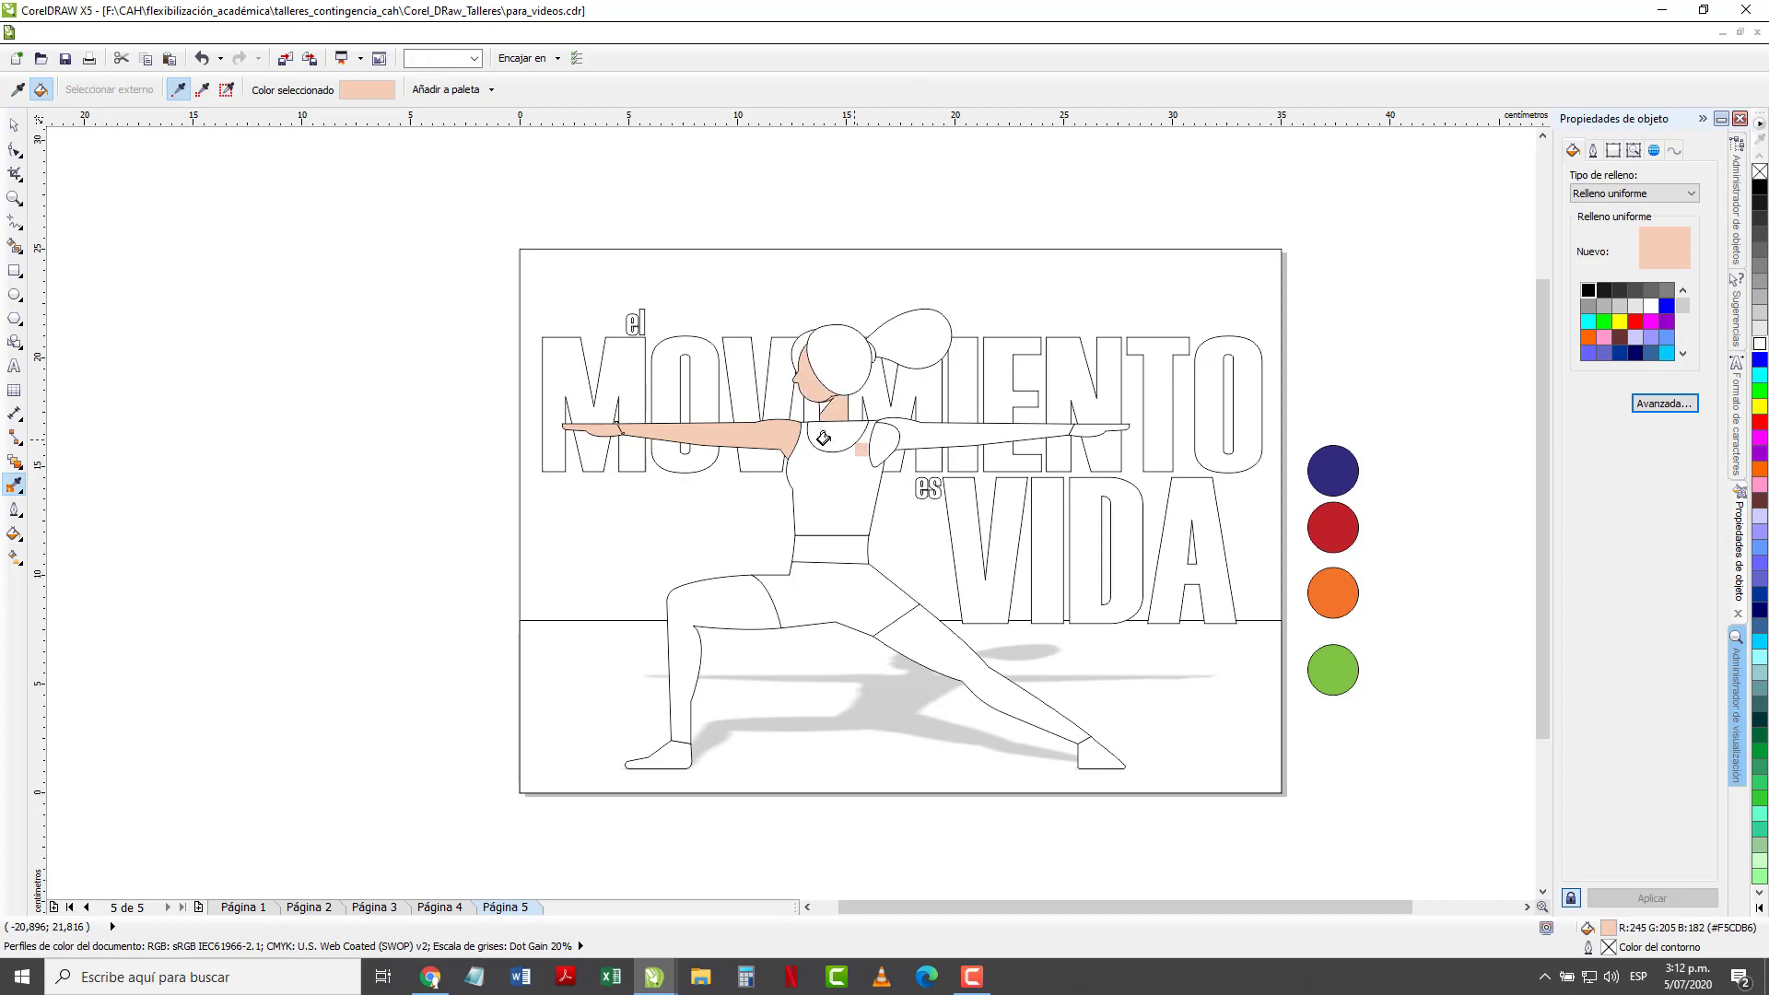
left_click(822, 439)
left_click(882, 446)
left_click(1040, 441)
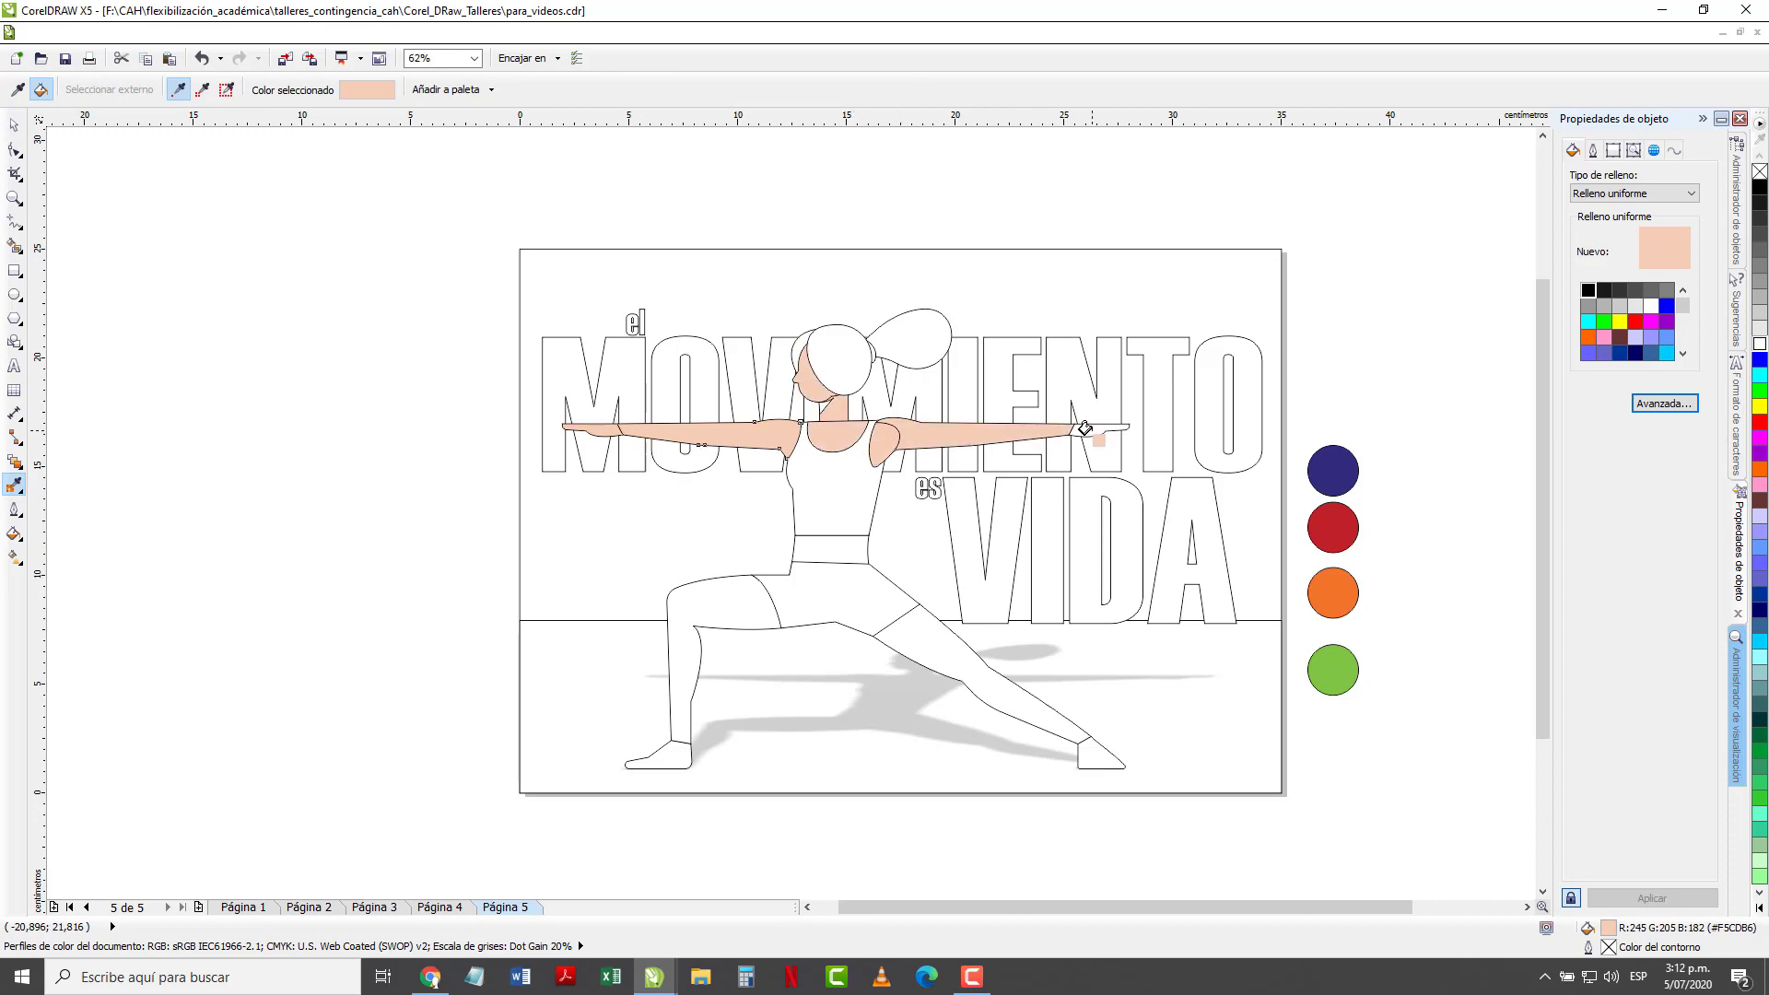
left_click(1086, 428)
Fill the figure's bare waist and both legs with the same skin tone
left_click(932, 651)
left_click(810, 551)
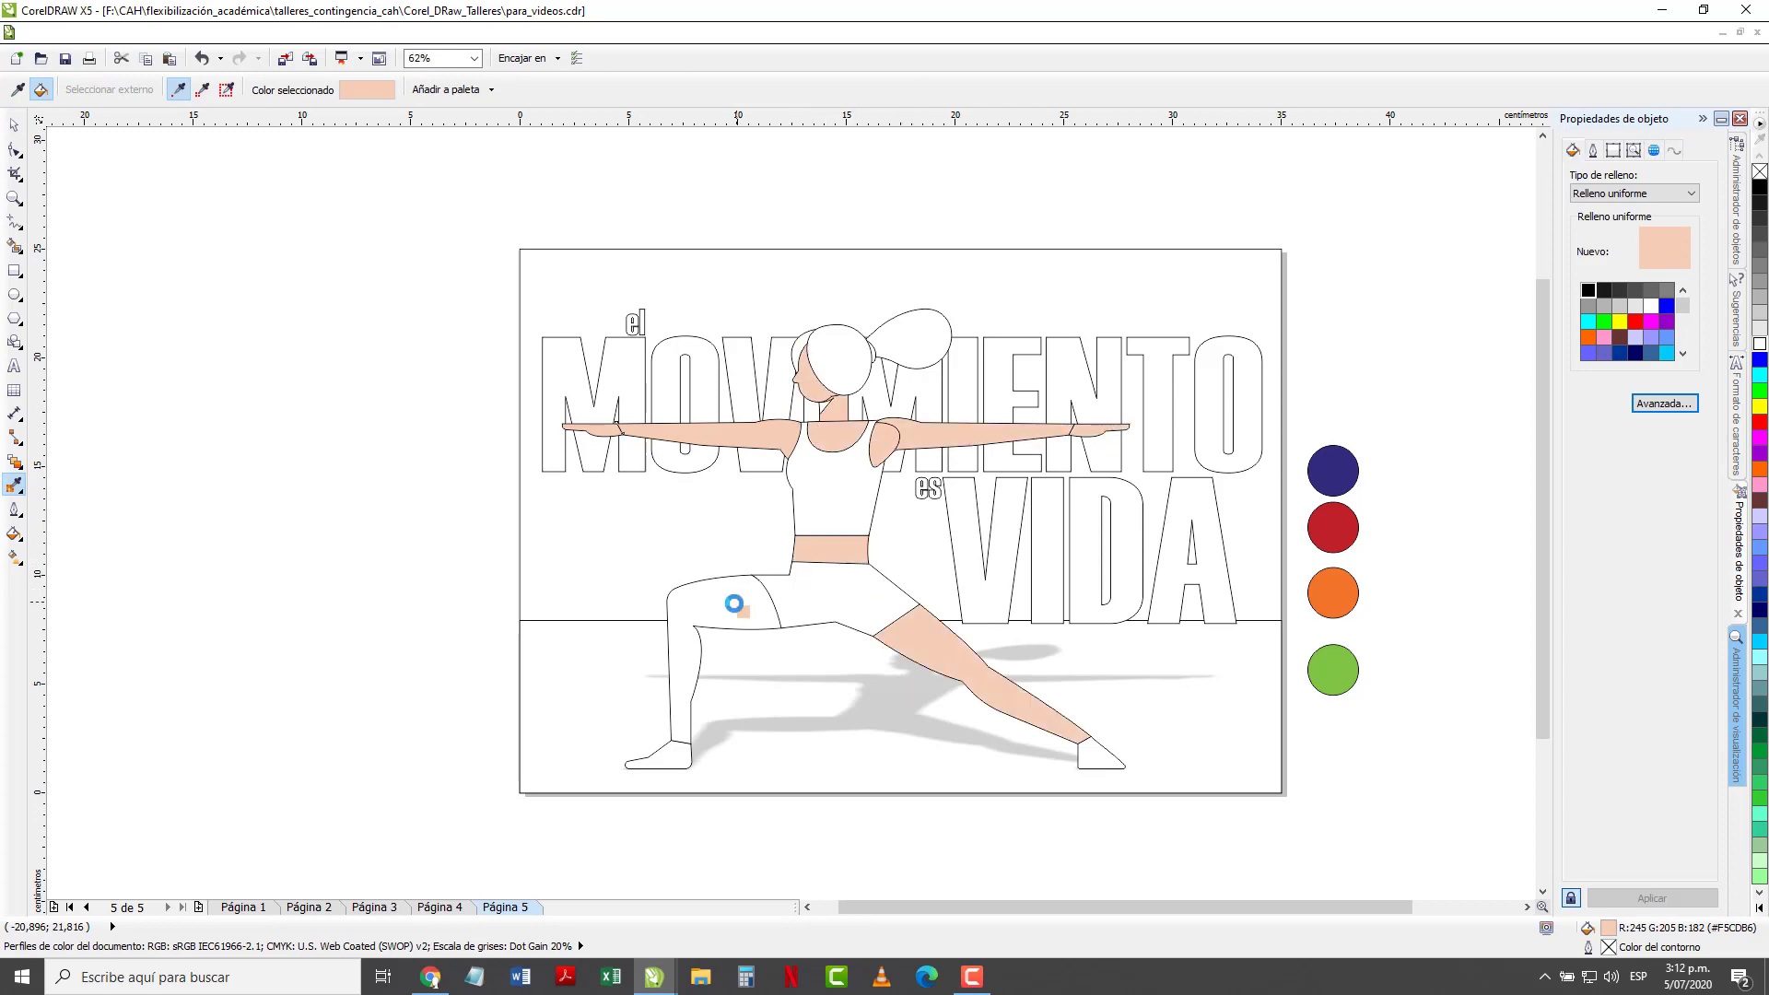
left_click(734, 604)
left_click(14, 125)
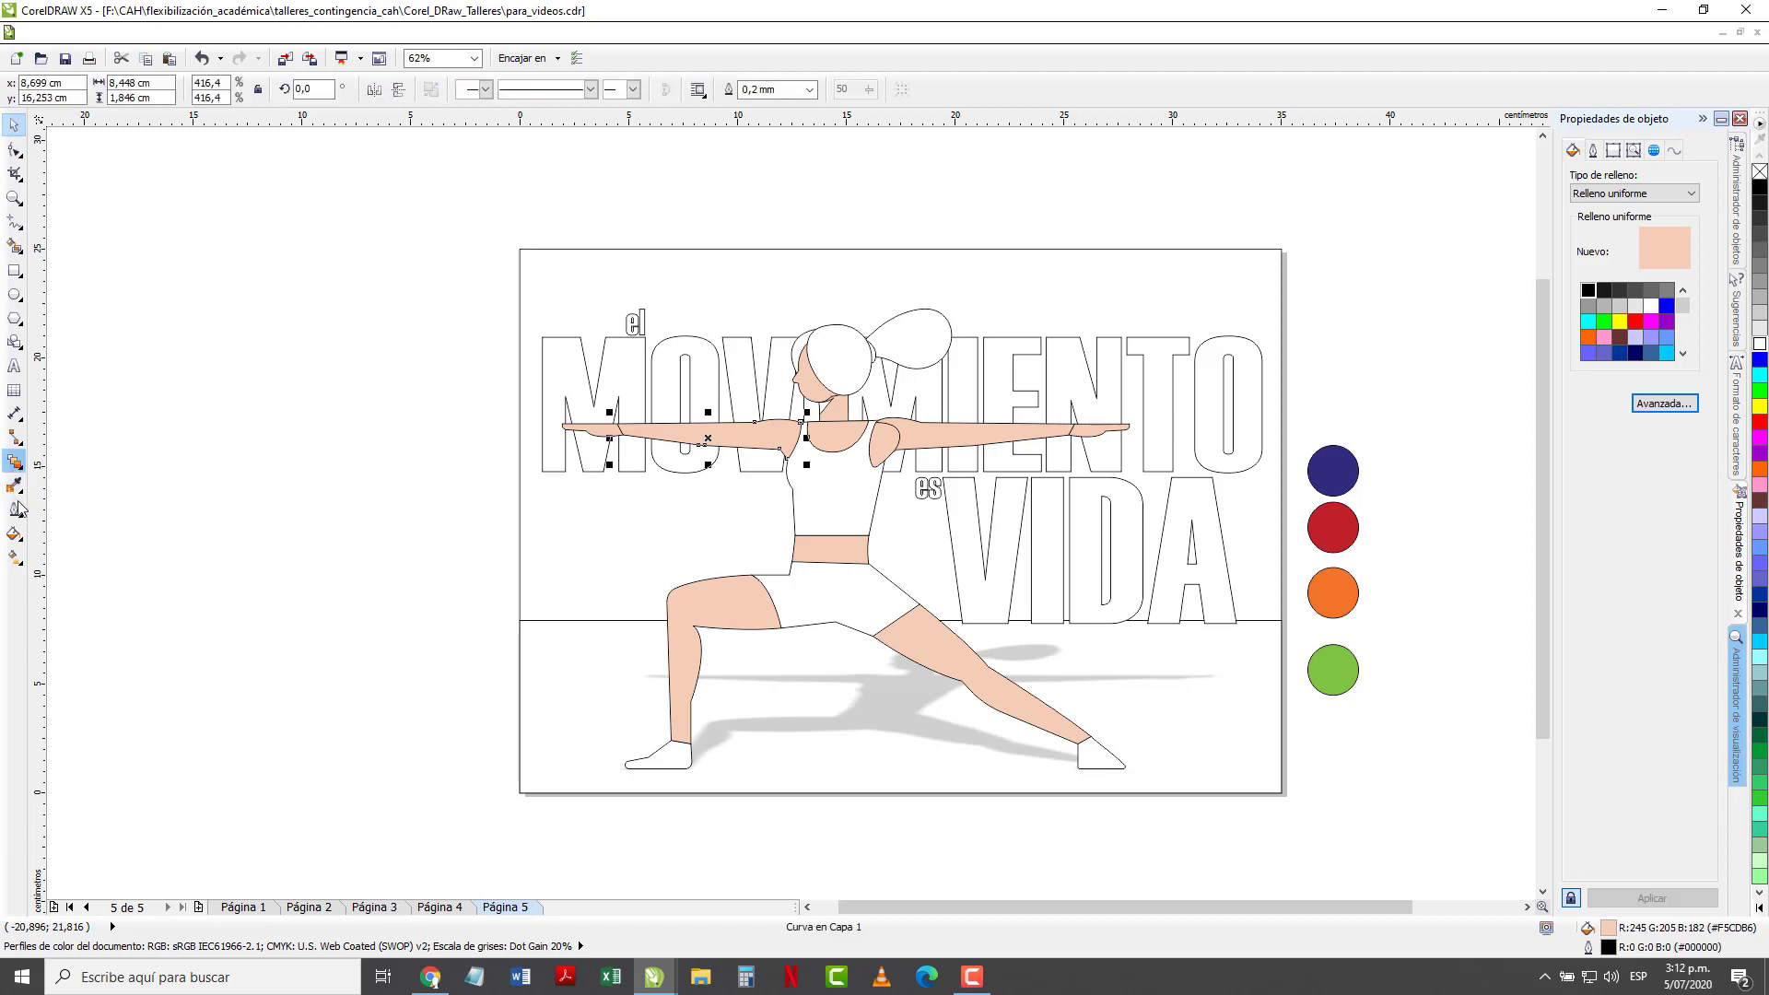
Fill the background wall behind the lettering with light green (#7FC344) sampled from the fourth swatch
left_click(15, 485)
left_click(1320, 662)
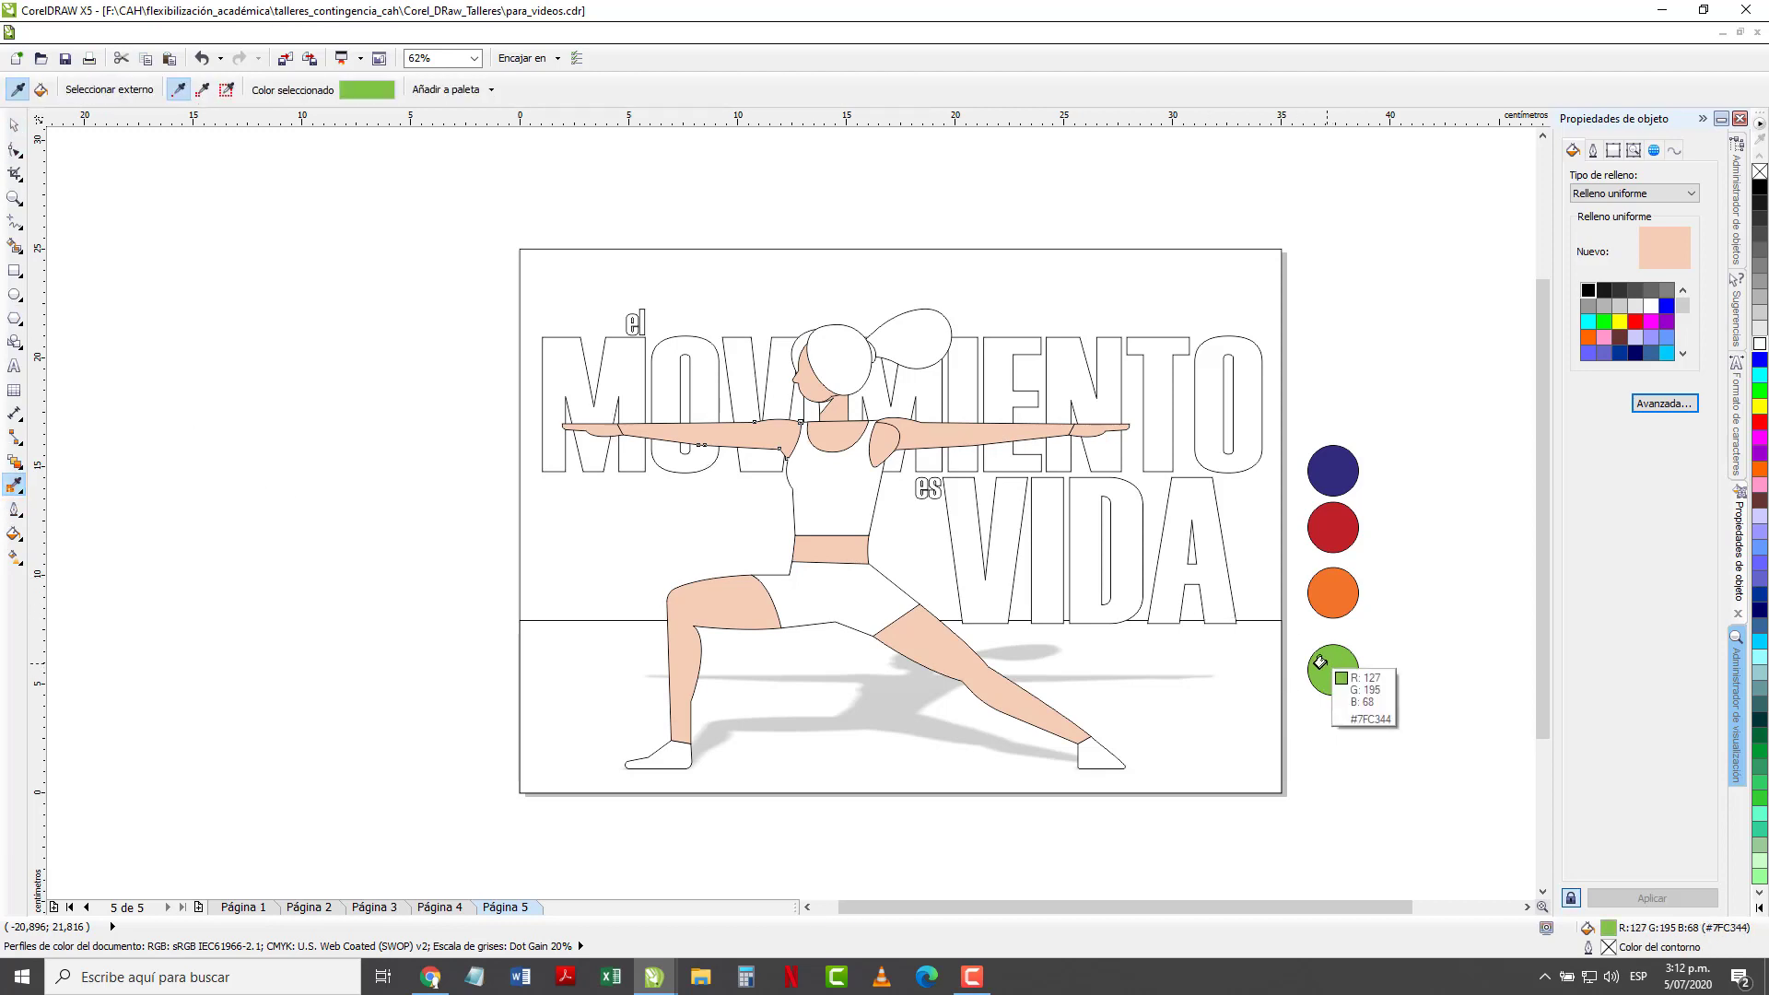
left_click(1025, 268)
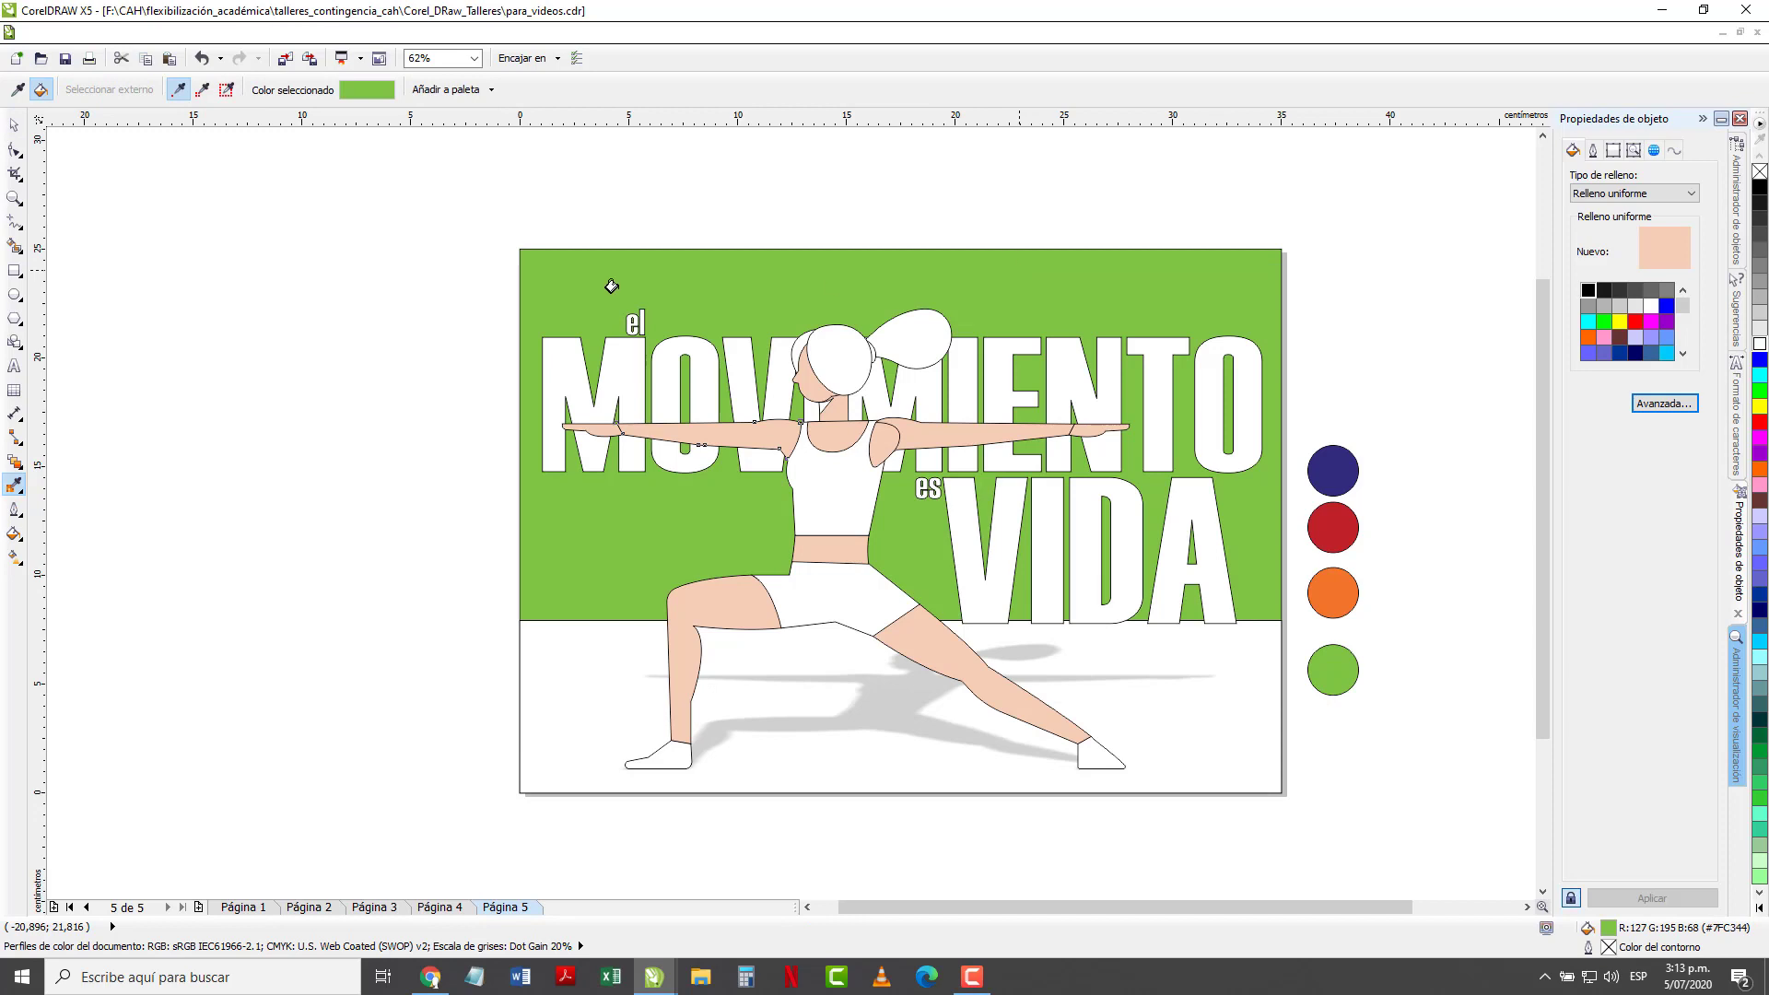
Fill the words "MOVIMIENTO" and "VIDA" with orange (#F3732B) sampled from the third swatch
left_click(15, 485)
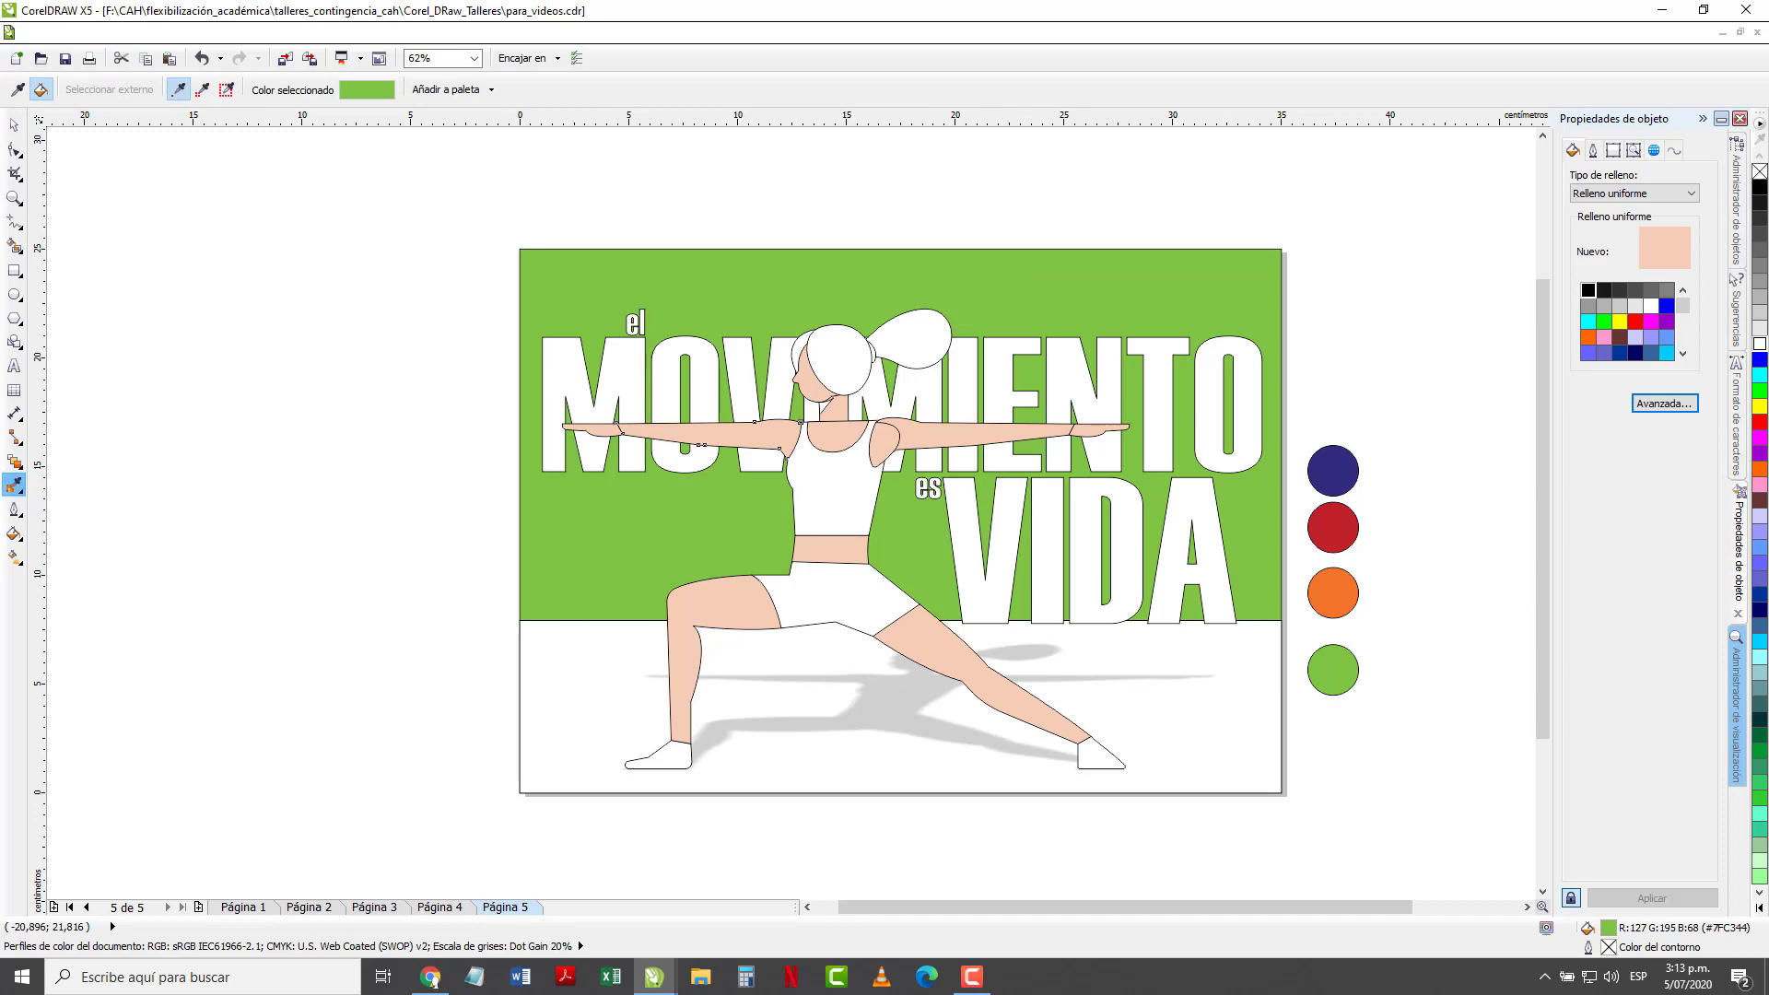
left_click(1333, 594)
left_click(742, 391)
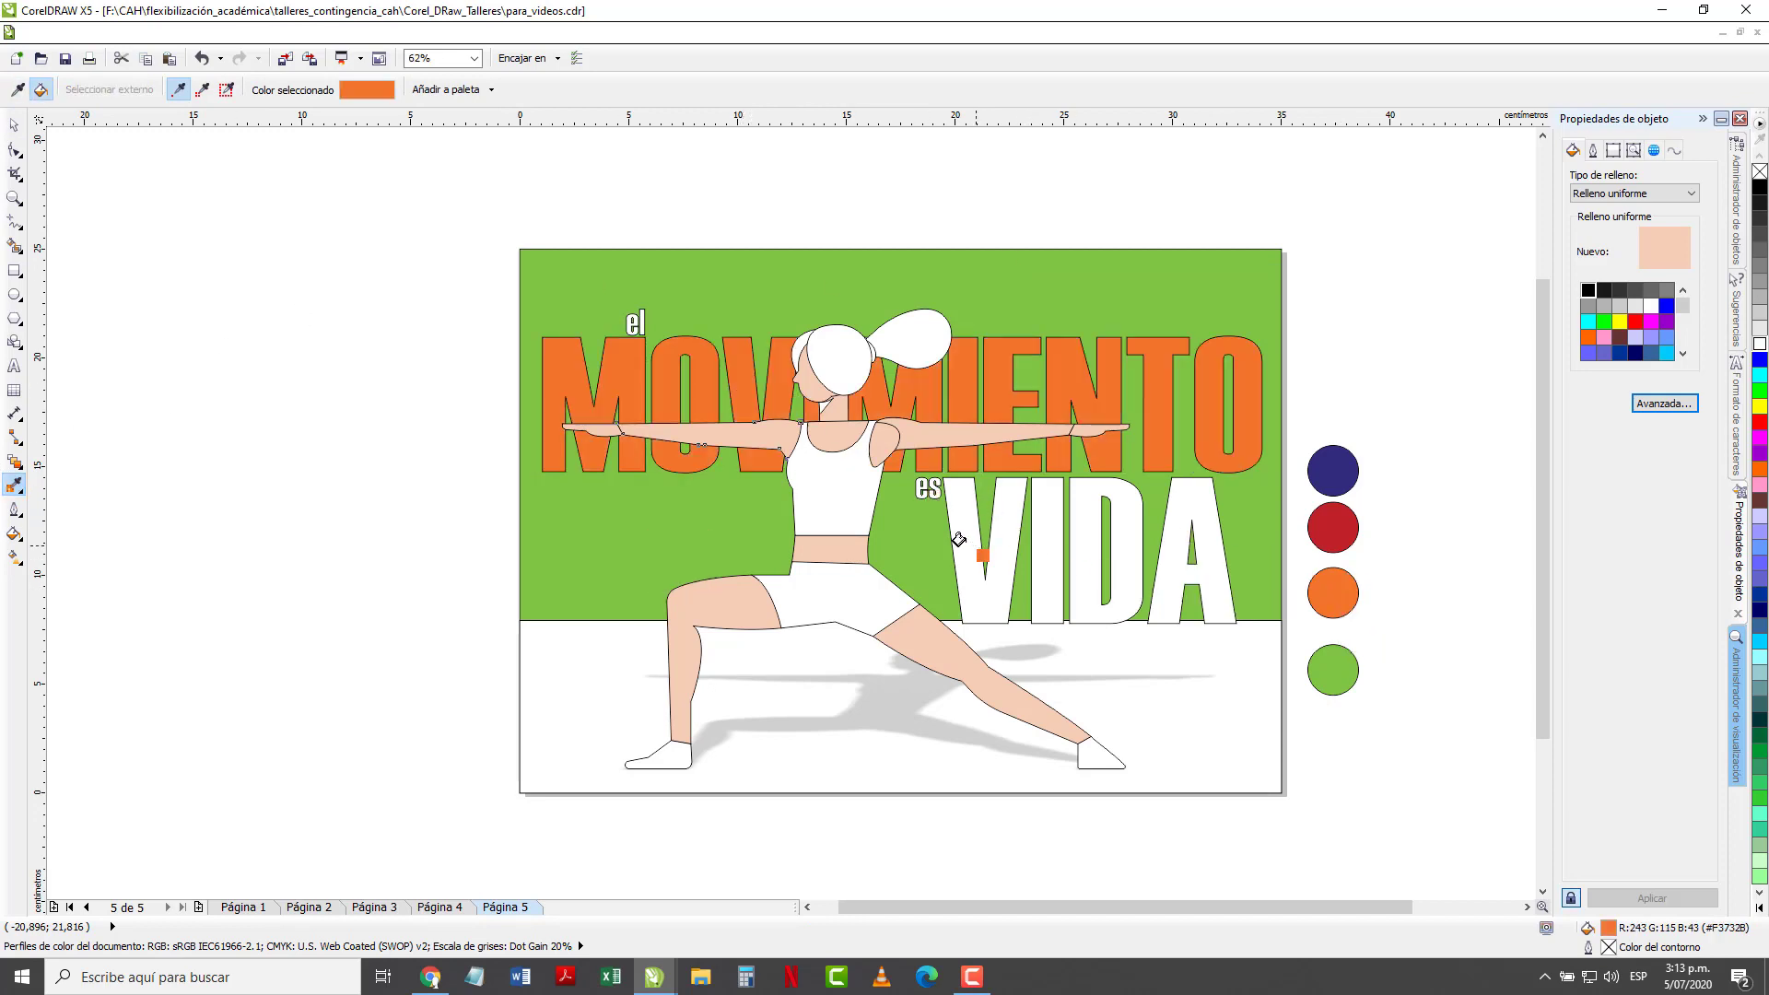
left_click(967, 544)
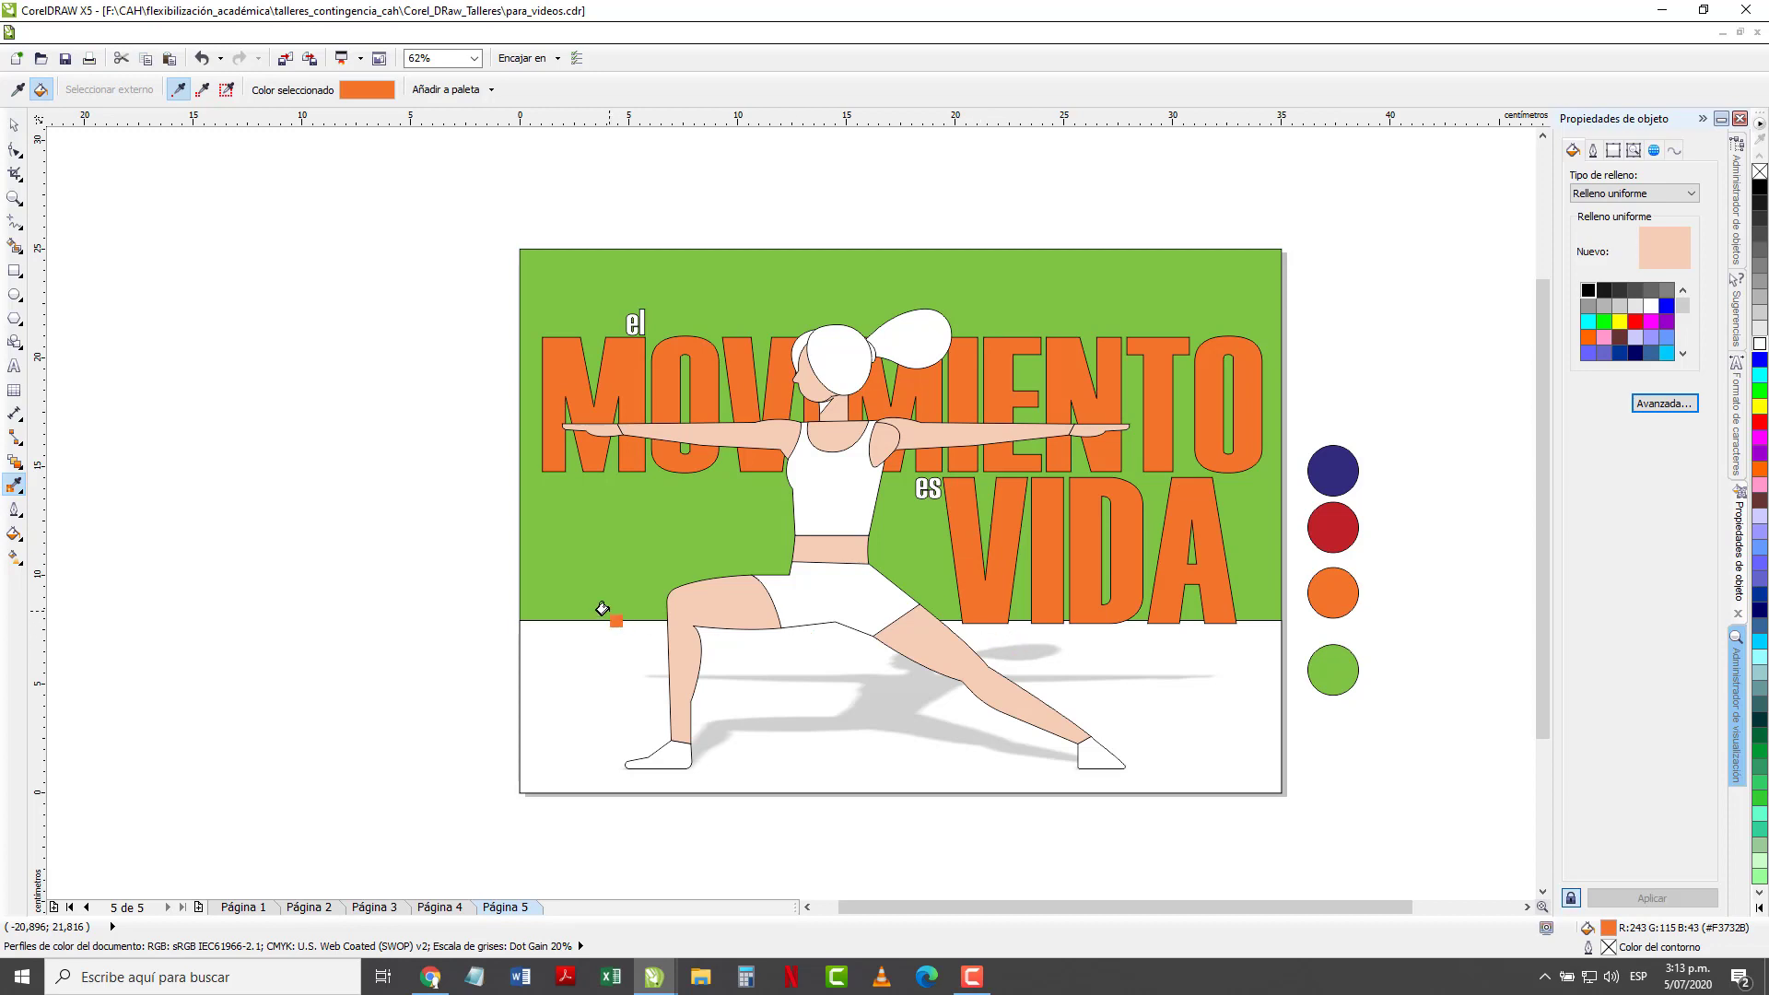
Fill the small words "el" and "es" and the floor with dark blue (#322E7E) sampled from the first swatch
left_click(15, 485)
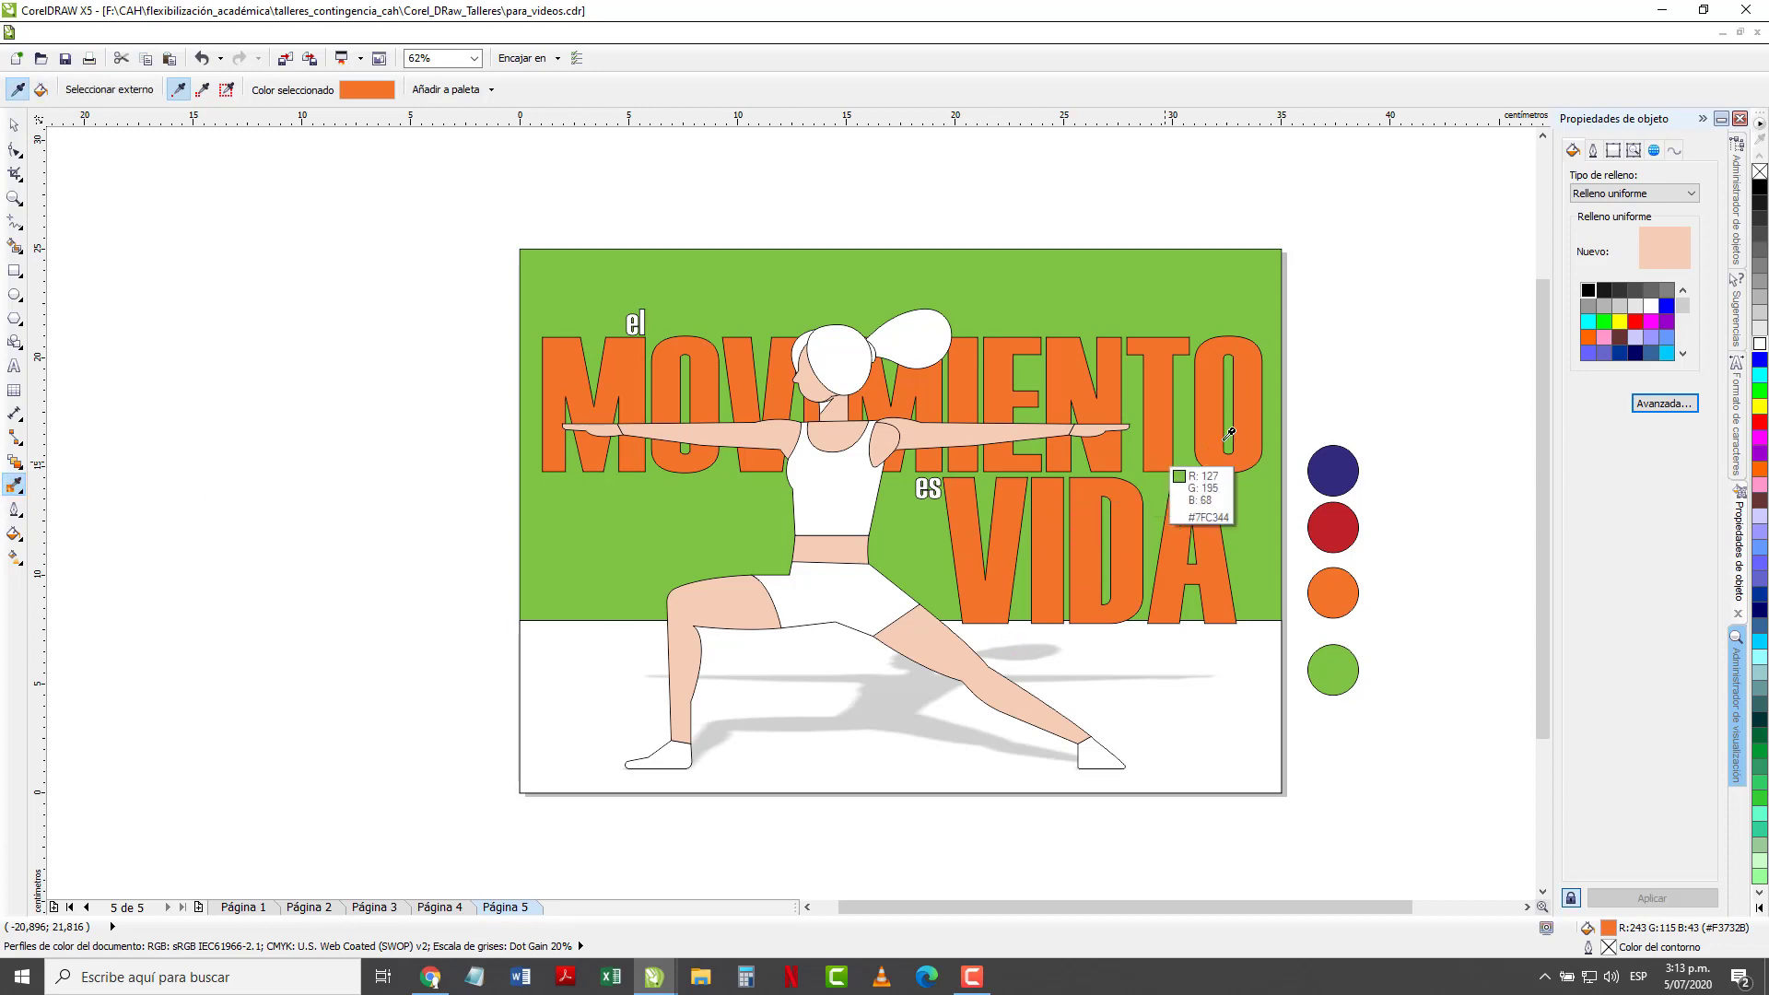
left_click(1334, 458)
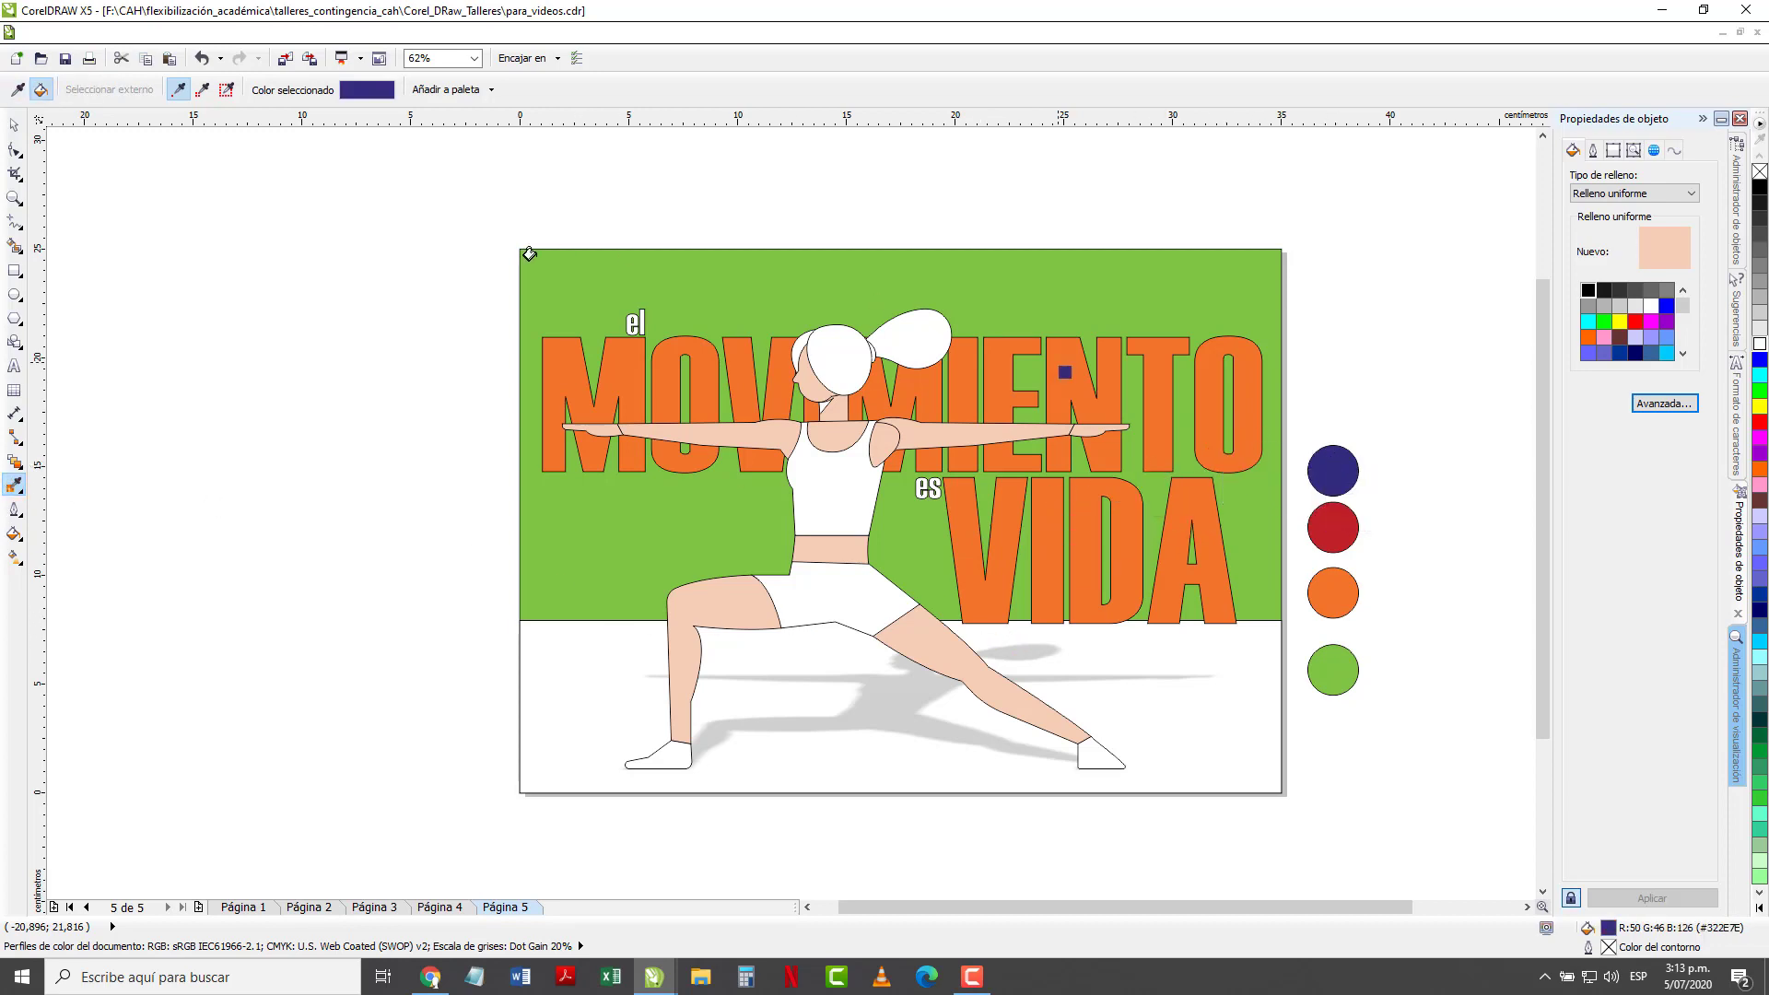
left_click(624, 322)
left_click(910, 485)
left_click(1207, 717)
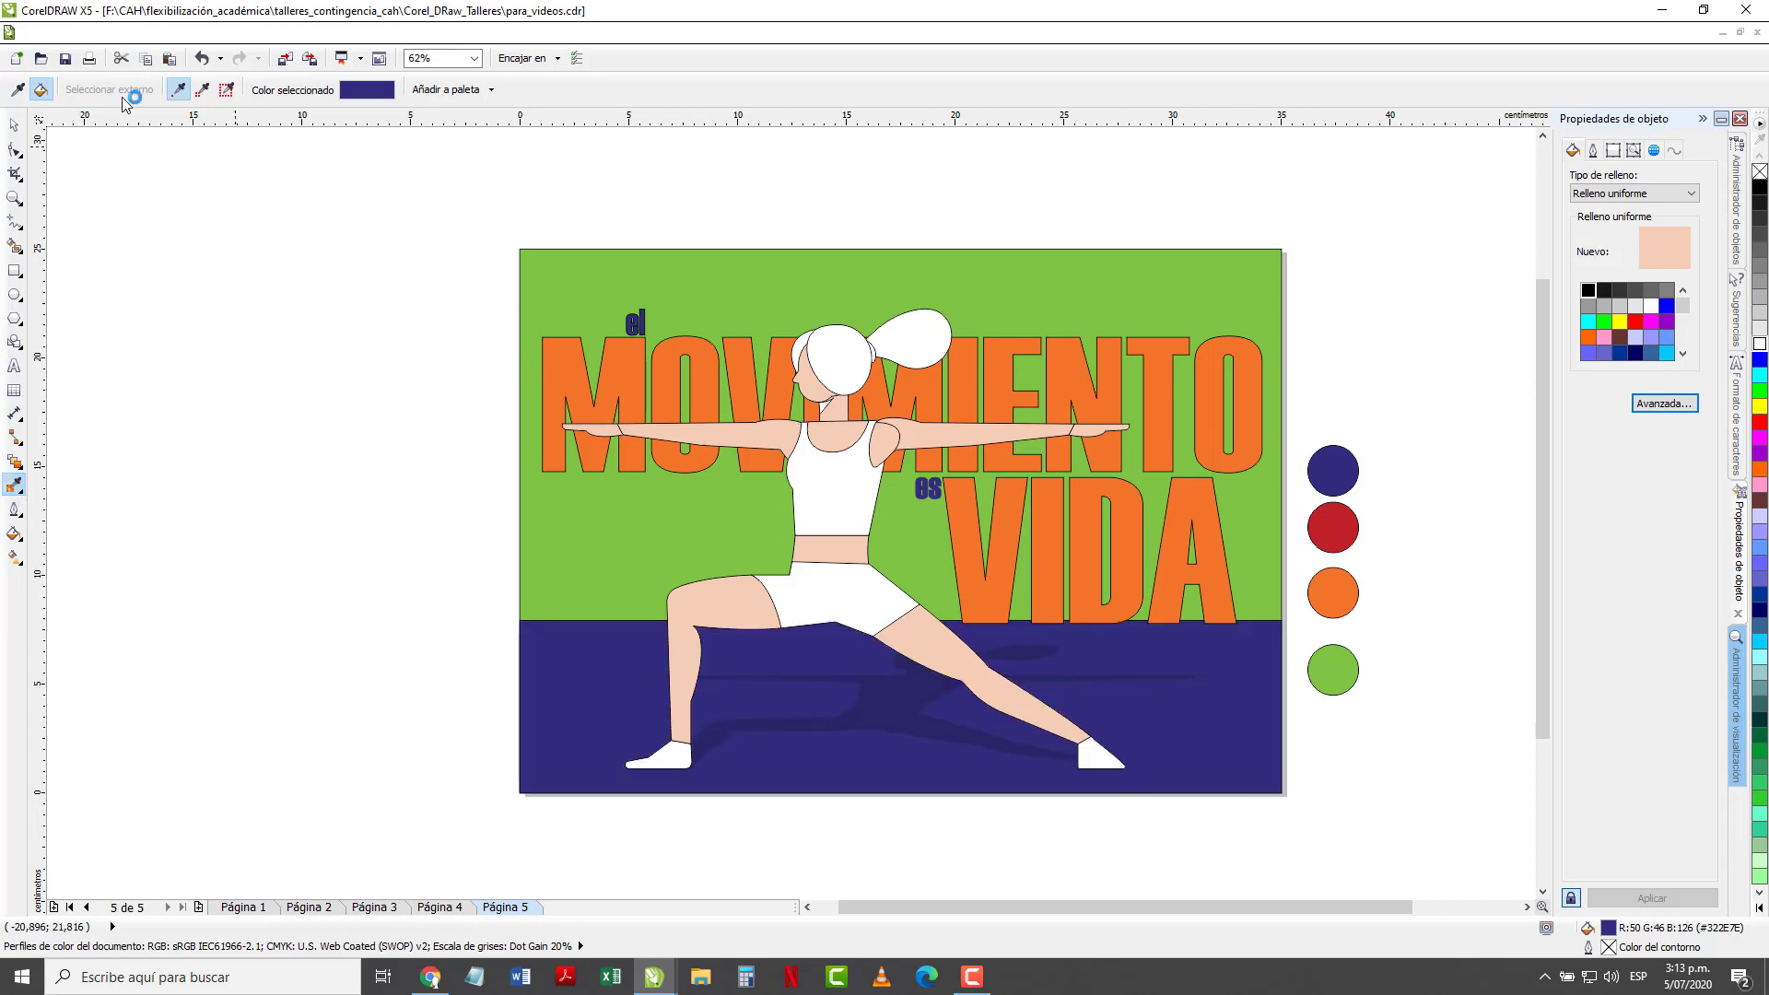
Fill both of the figure's shoes with light green (#7FC344) sampled from the fourth swatch
left_click(14, 485)
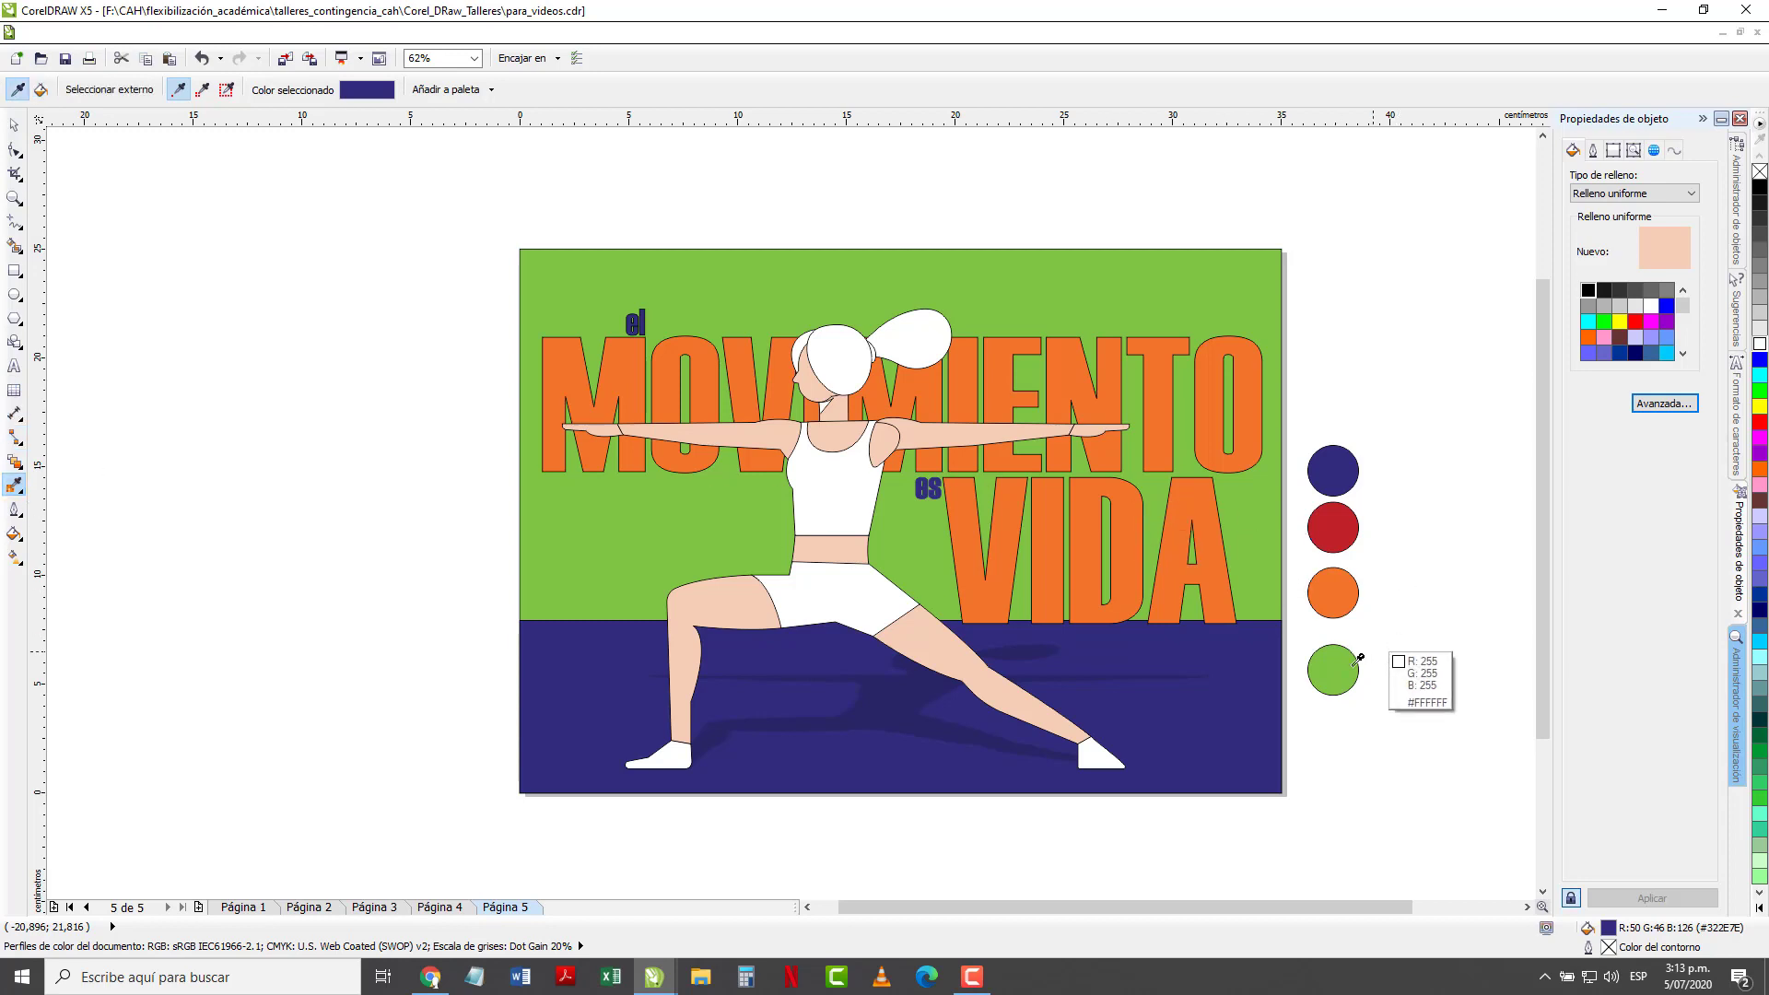
left_click(1328, 670)
left_click(1102, 757)
left_click(673, 754)
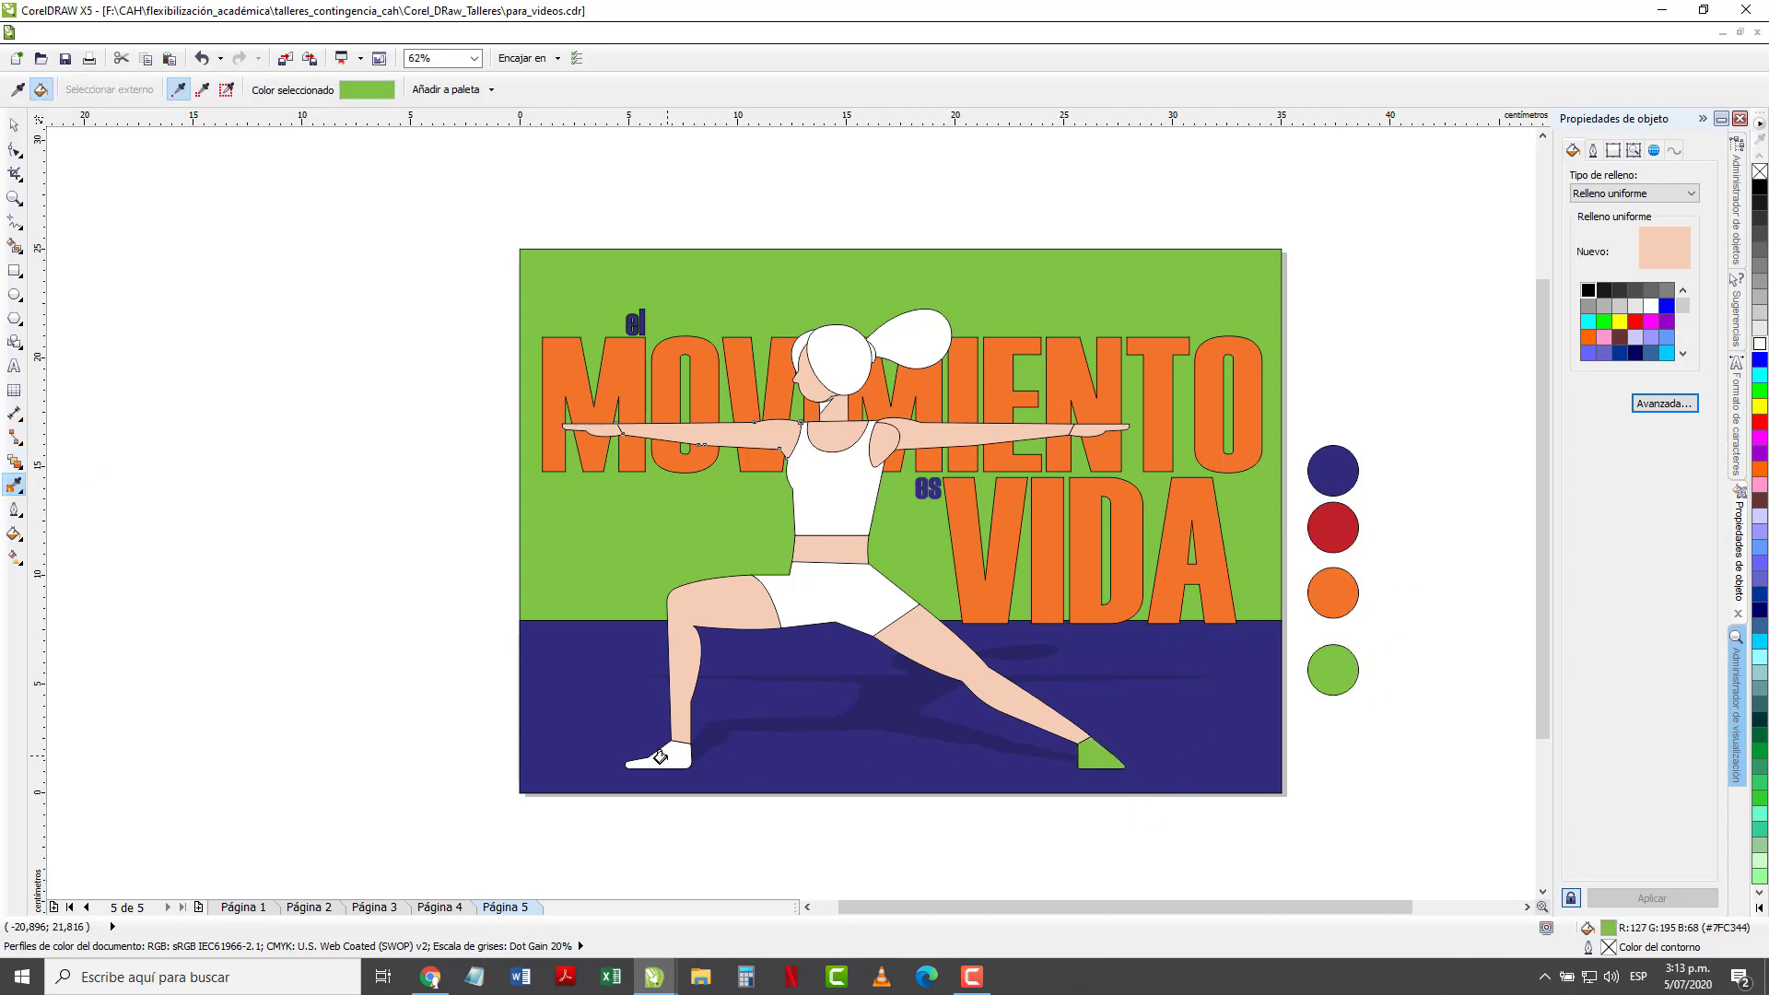
Fill the figure's top, shorts and hair tie with dark red (#BF2229) sampled from the second swatch
left_click(15, 485)
left_click(1341, 530)
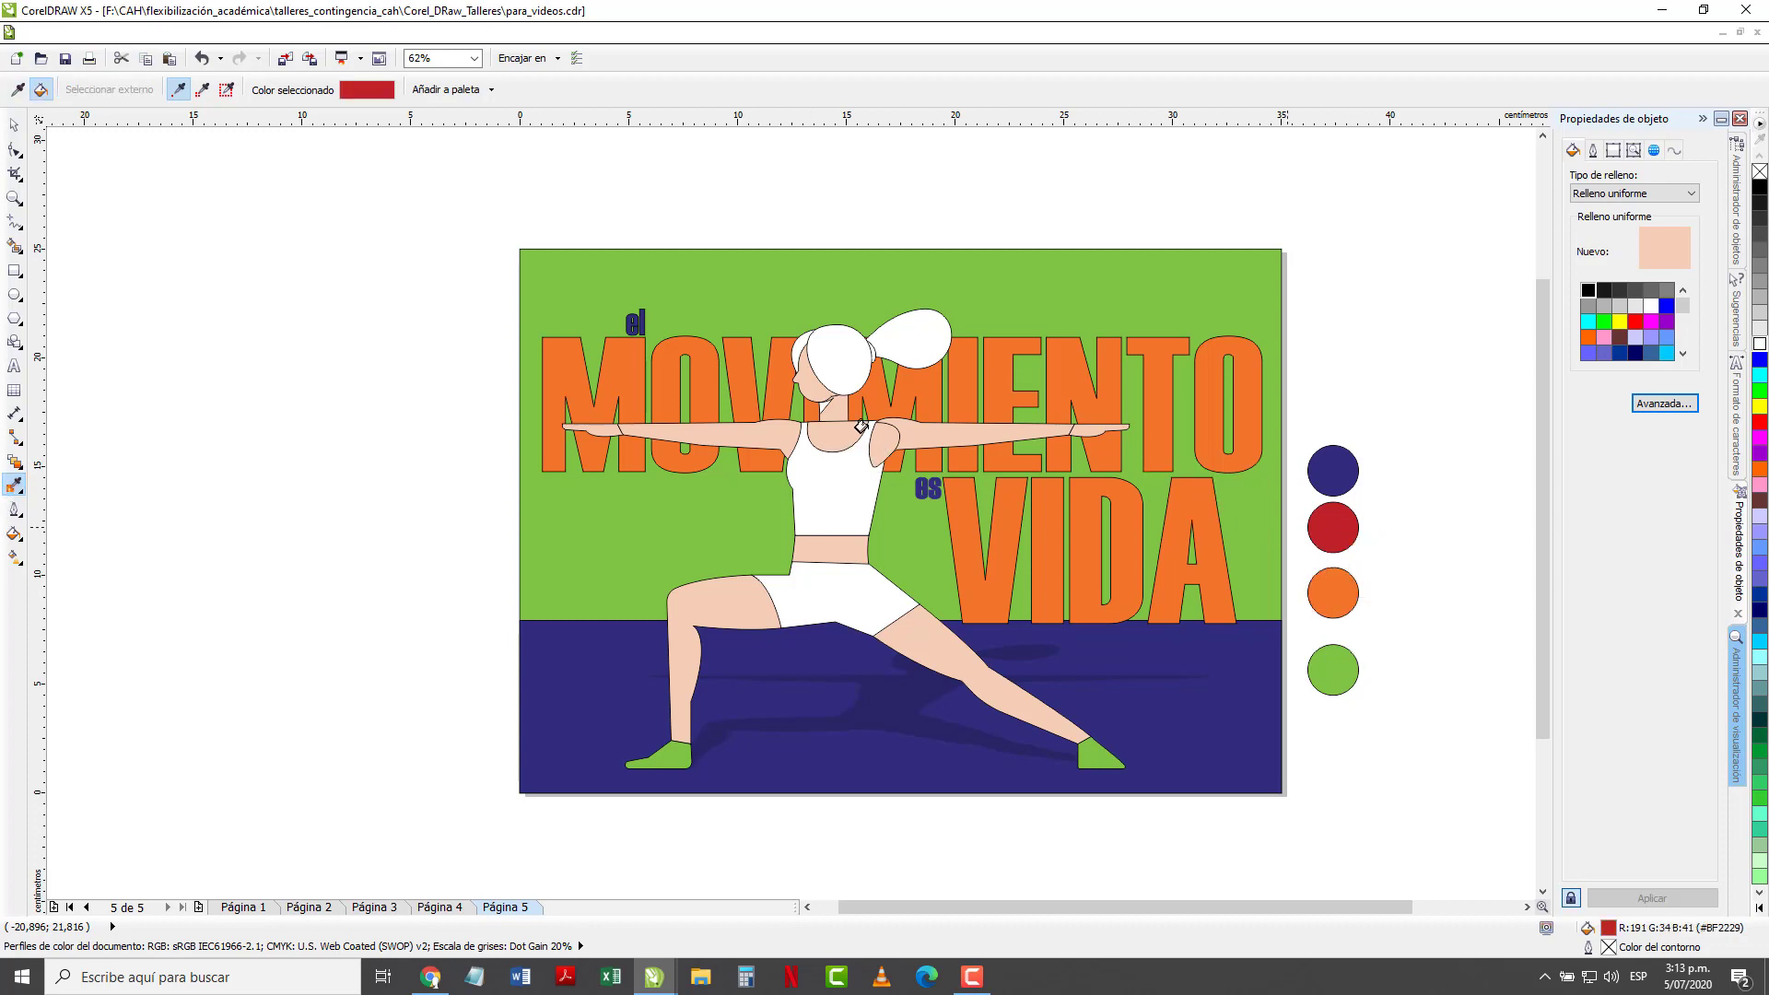
left_click(834, 497)
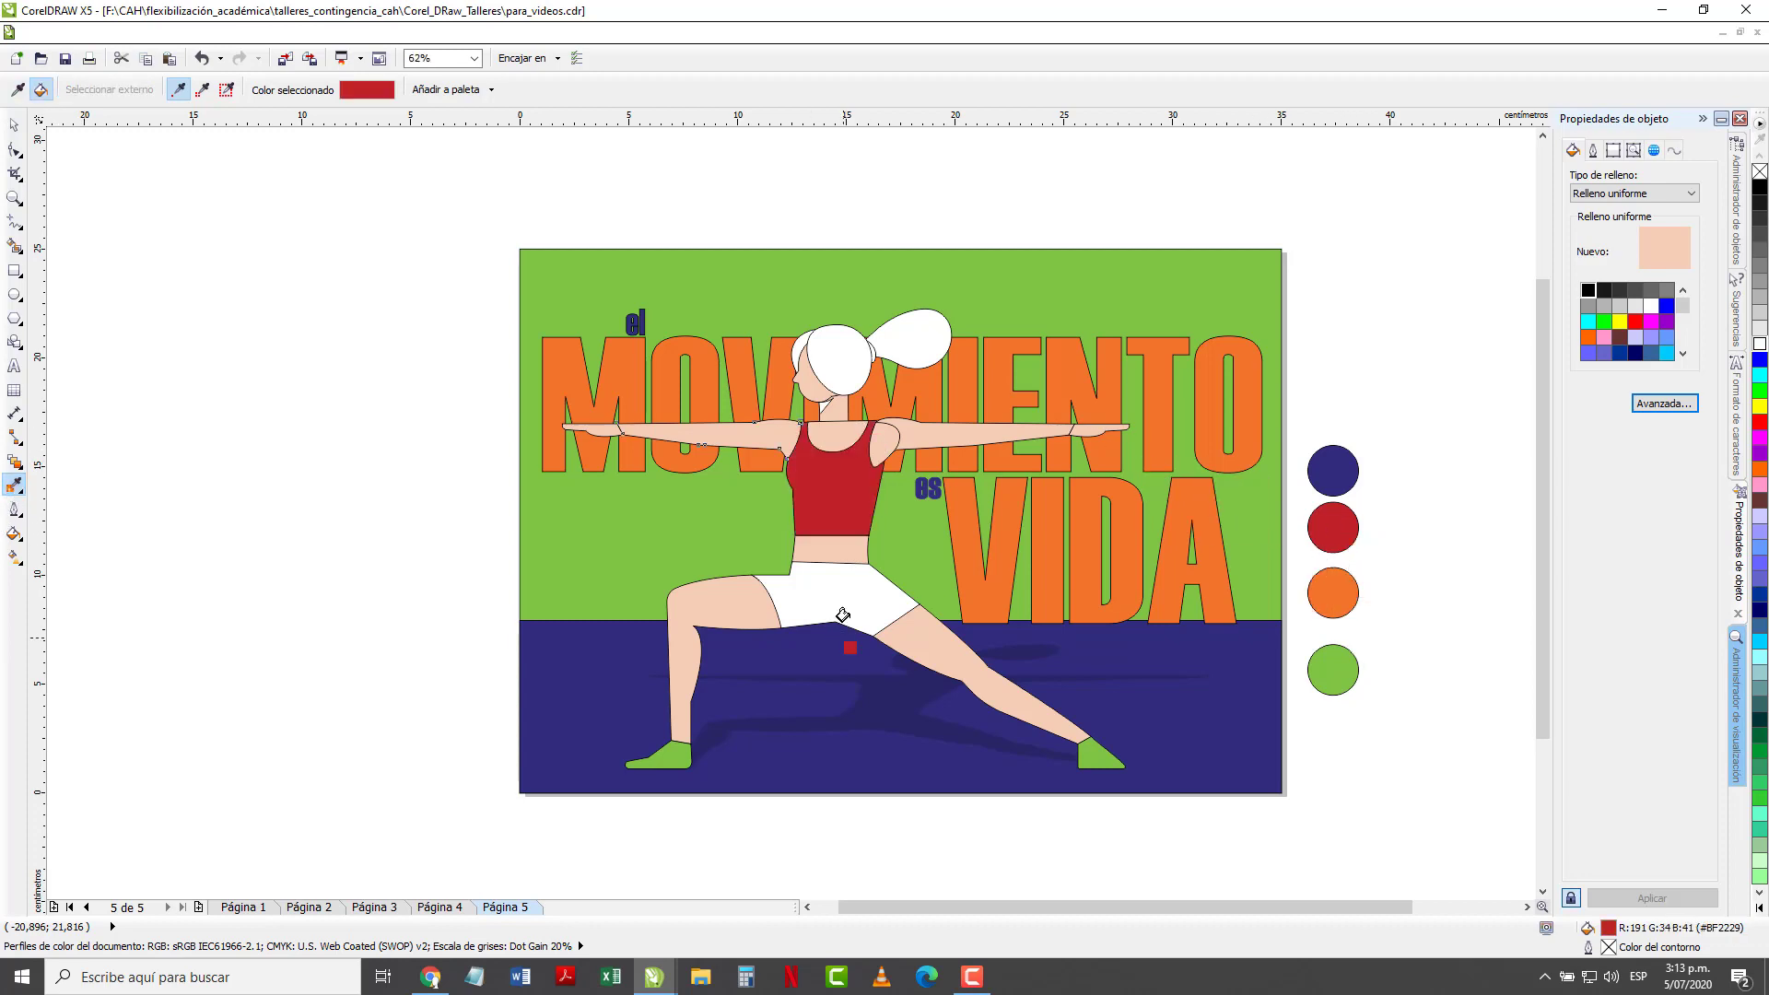
left_click(839, 588)
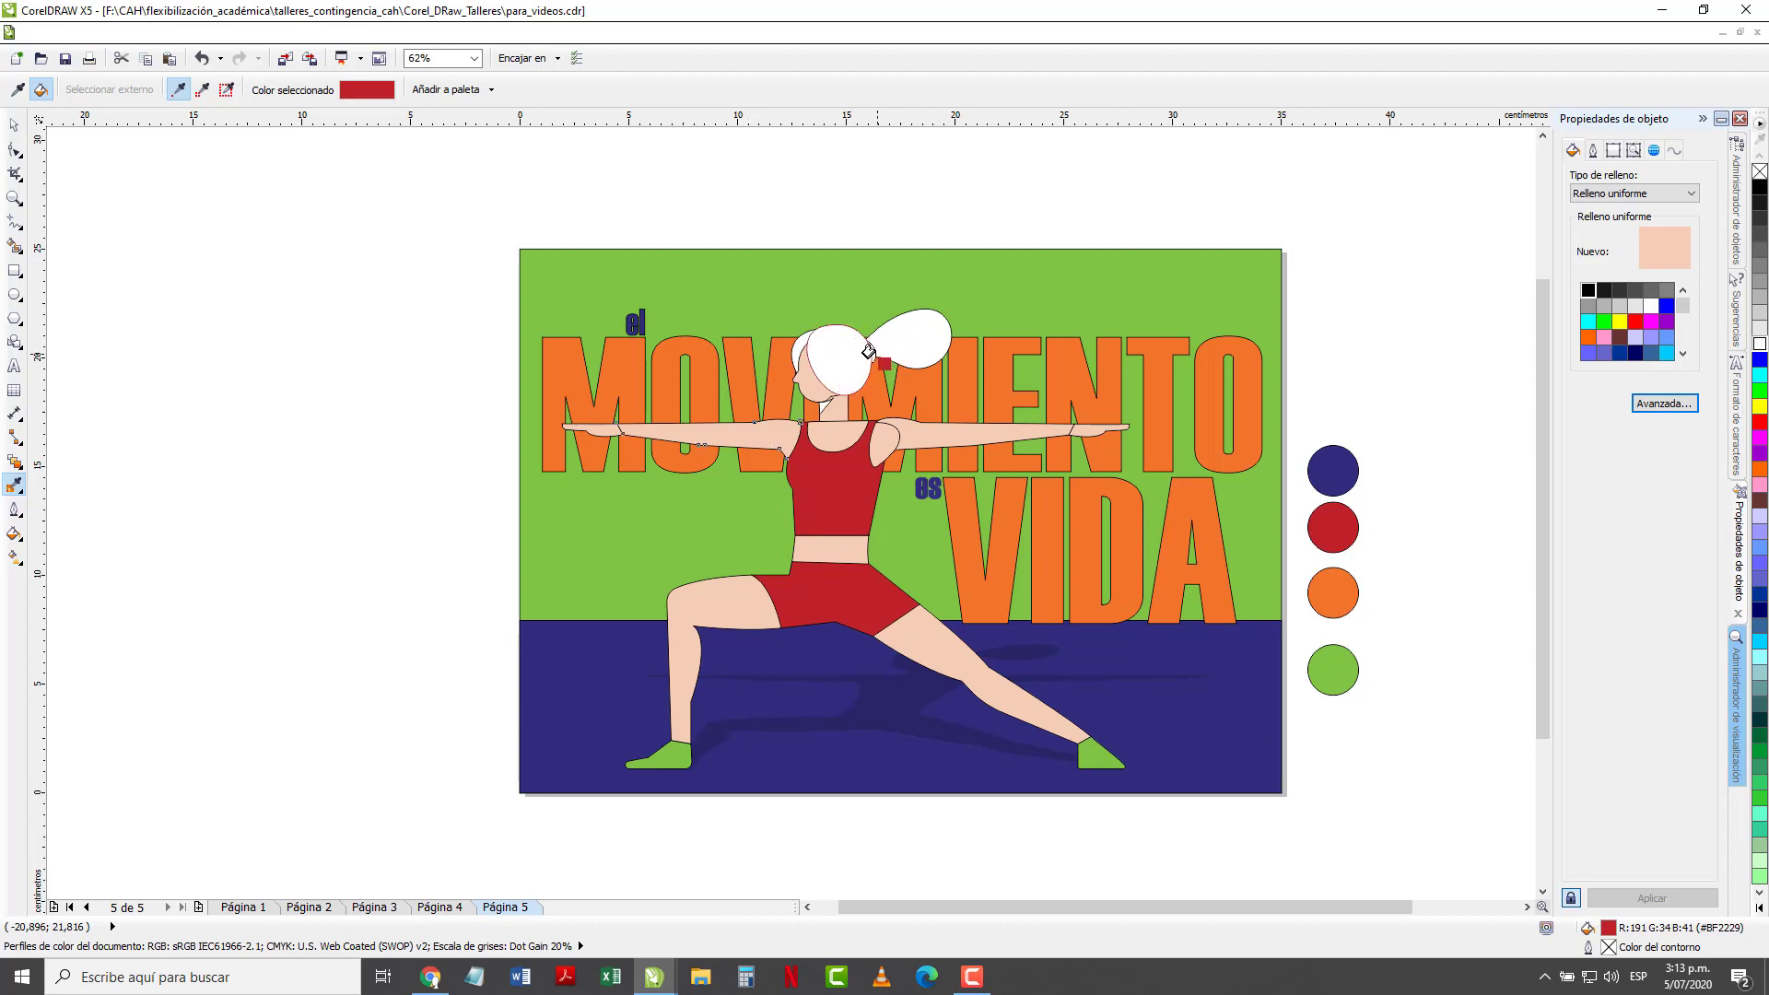
scroll(857, 353, "up", 3)
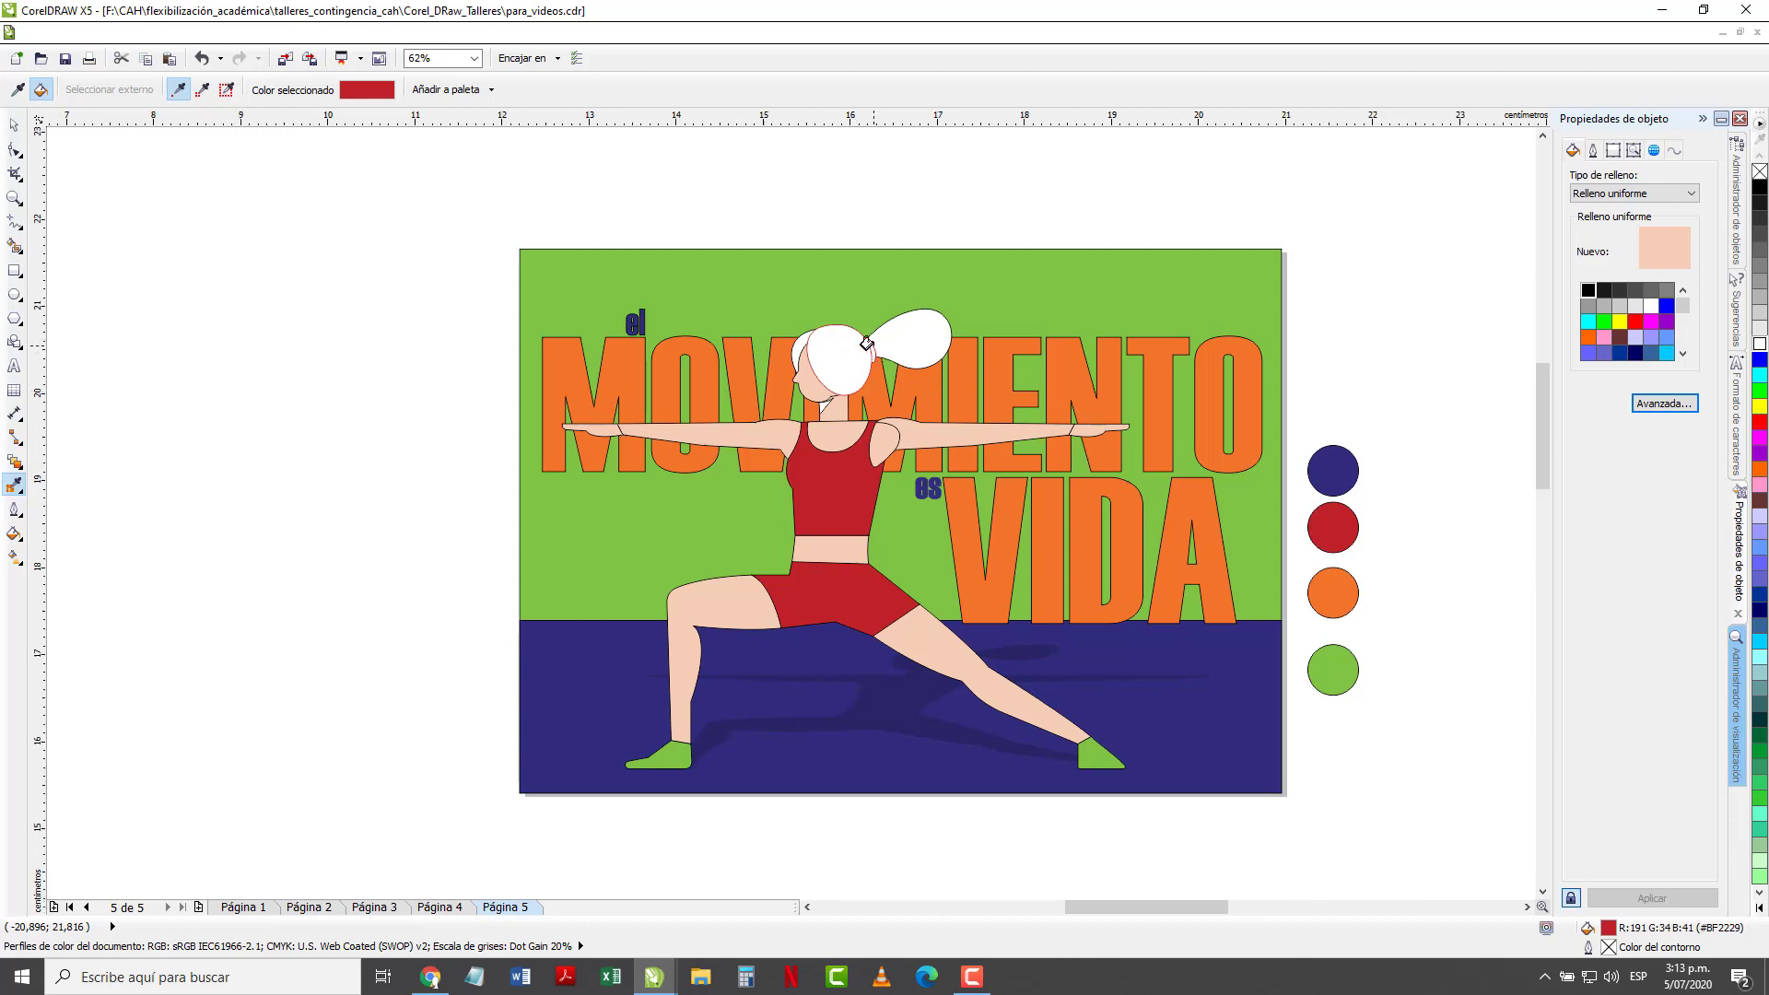
scroll(916, 383, "down", 6)
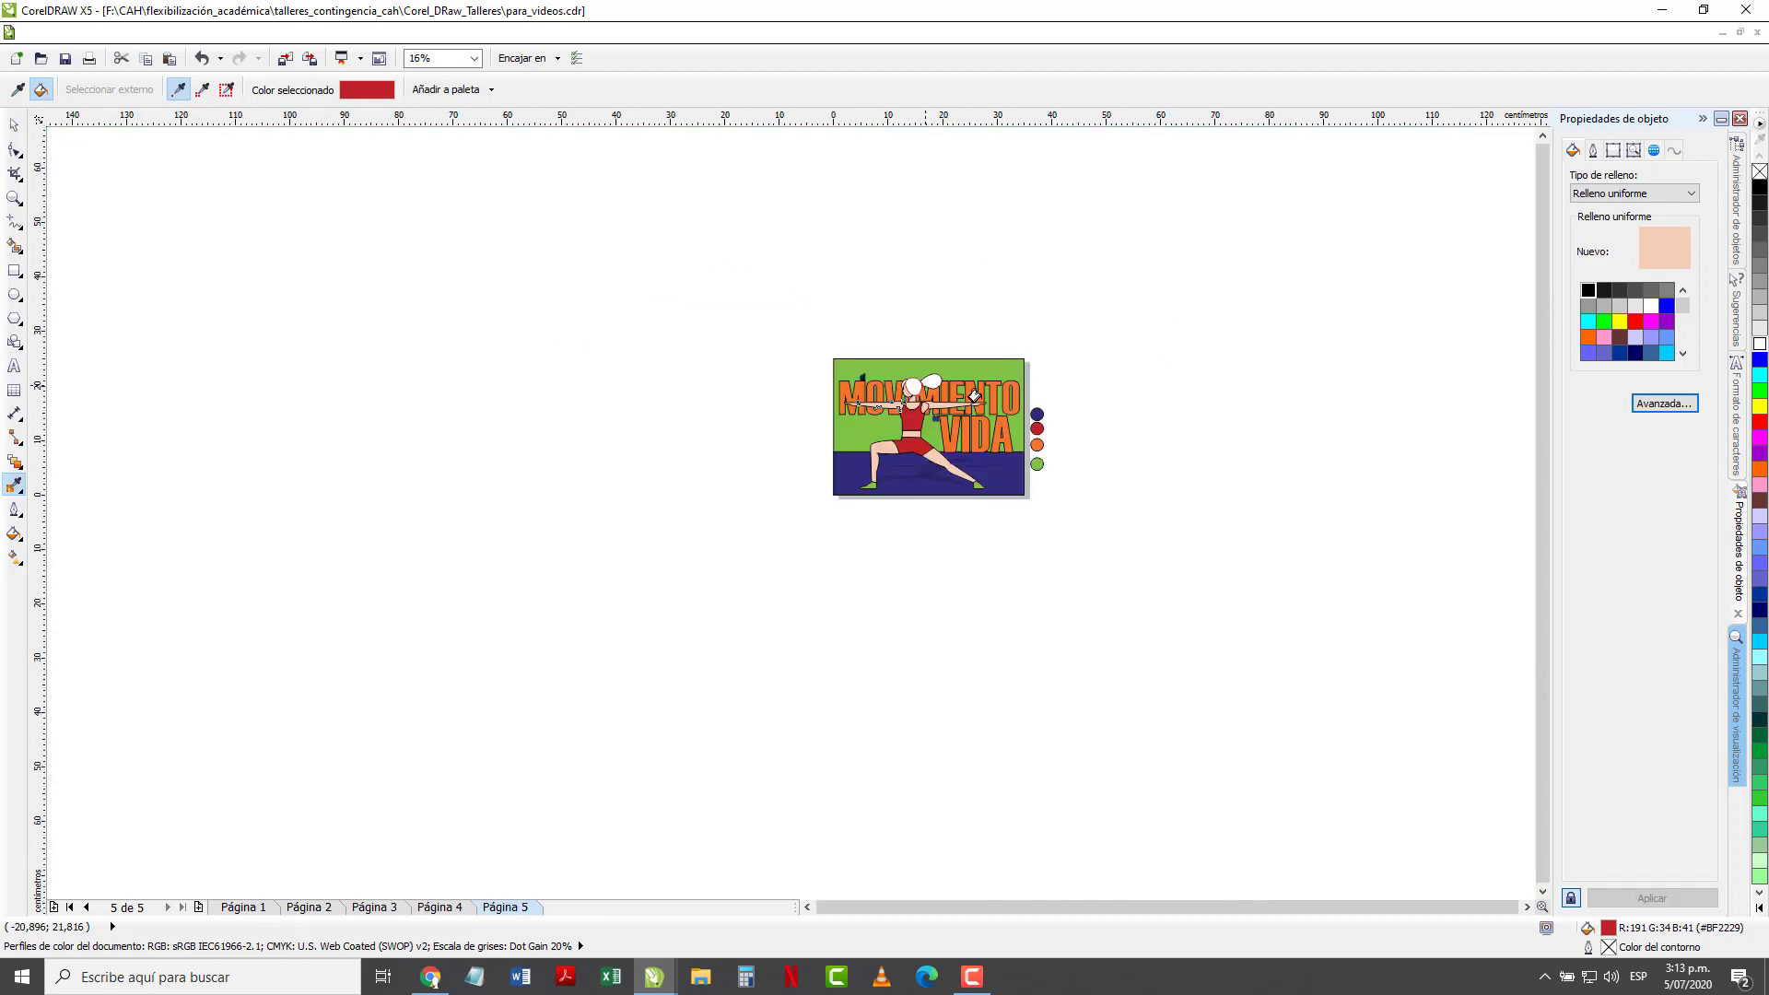
scroll(931, 381, "up", 3)
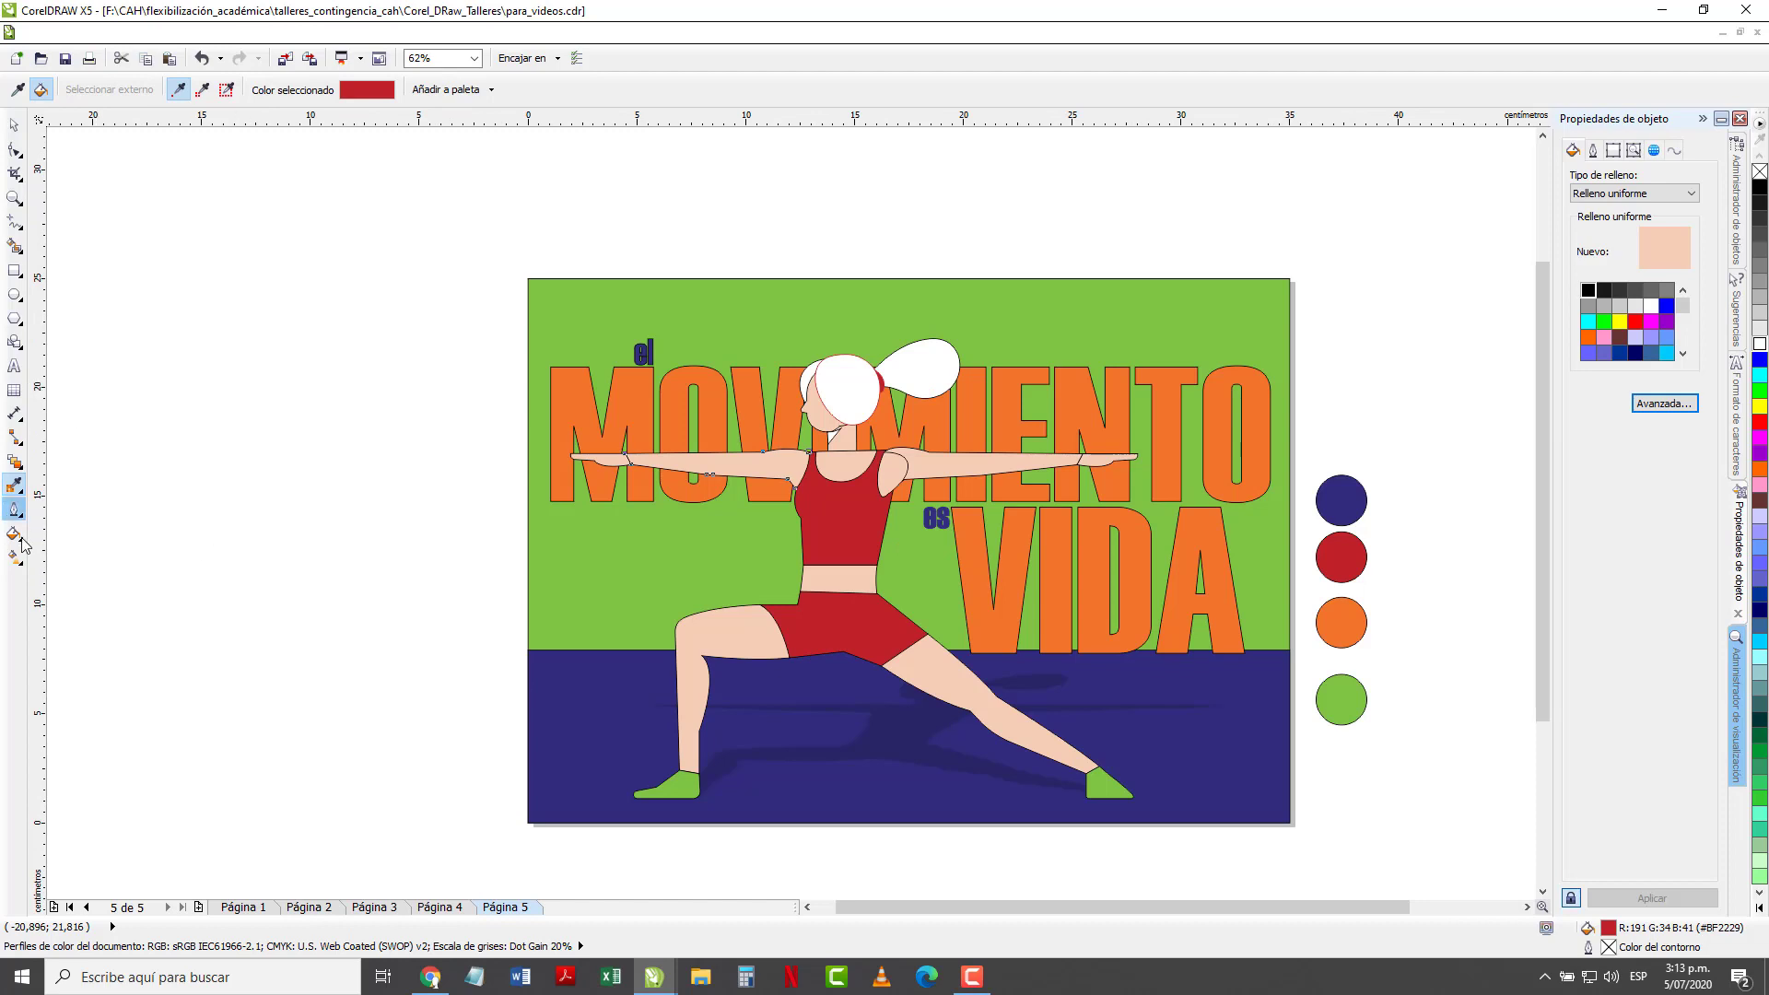
Fill the main hair shape on the head with red from the second swatch and darken that fill to #820E14
left_click(19, 488)
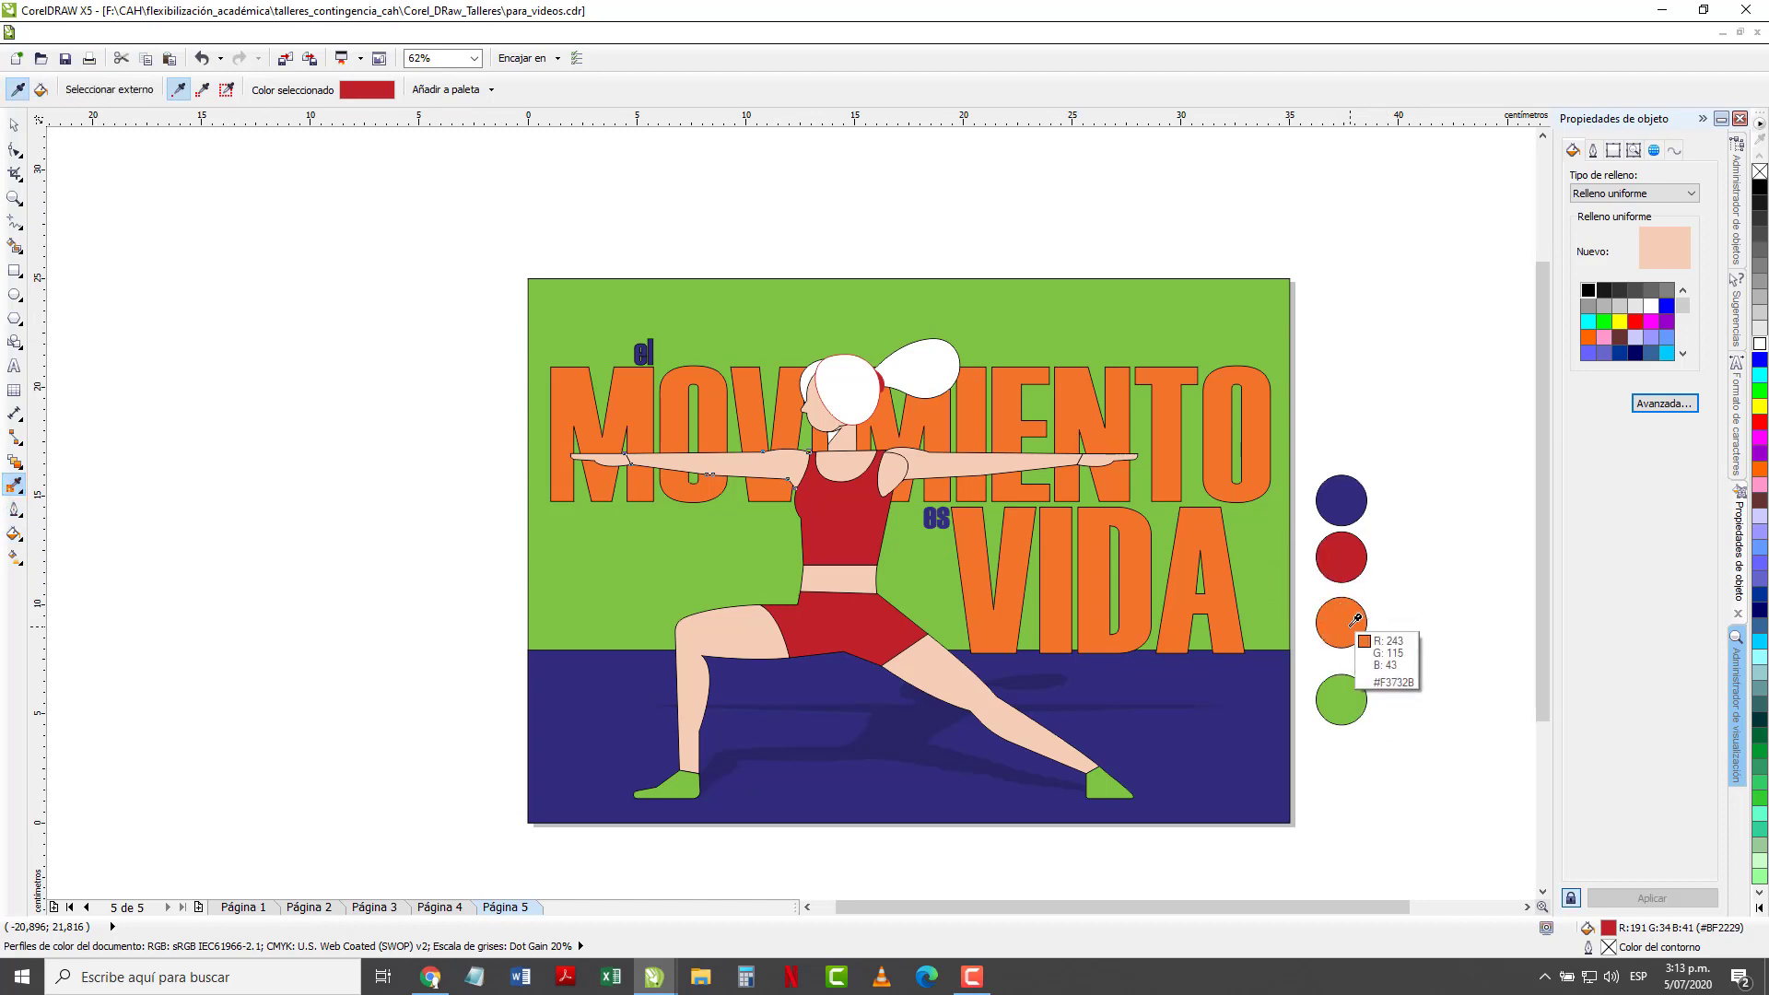
left_click(1348, 561)
left_click(843, 385)
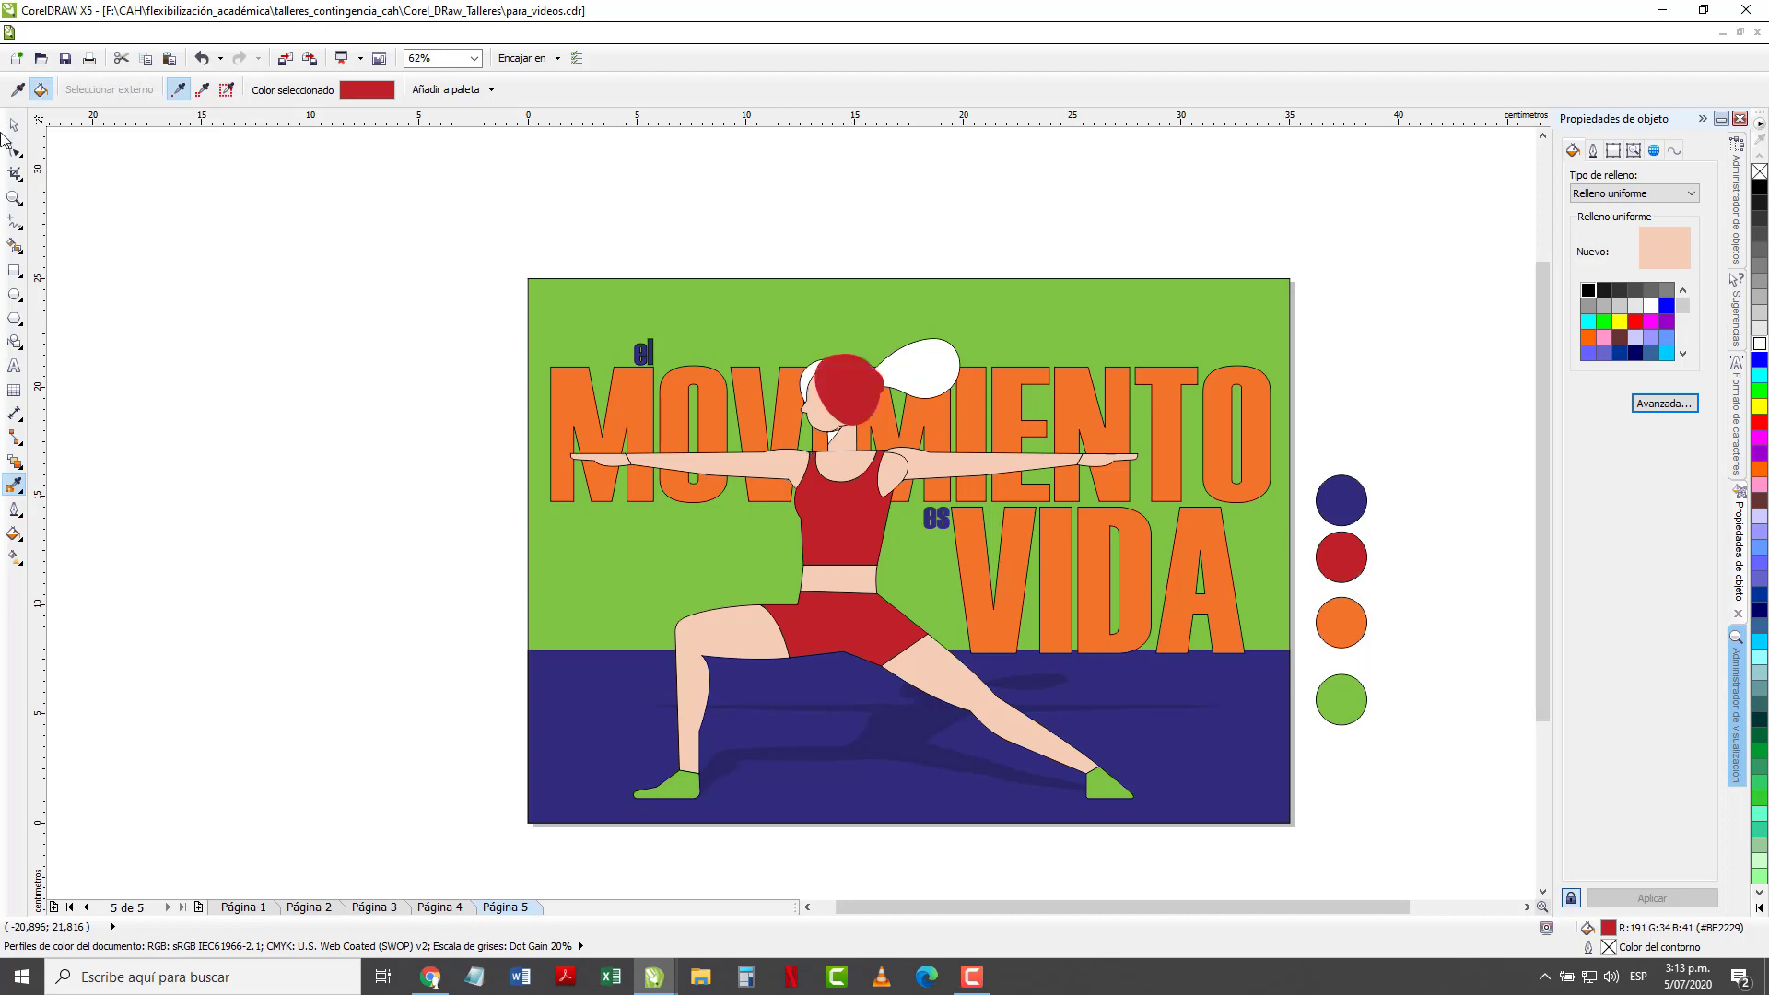
left_click(14, 124)
left_click(846, 387)
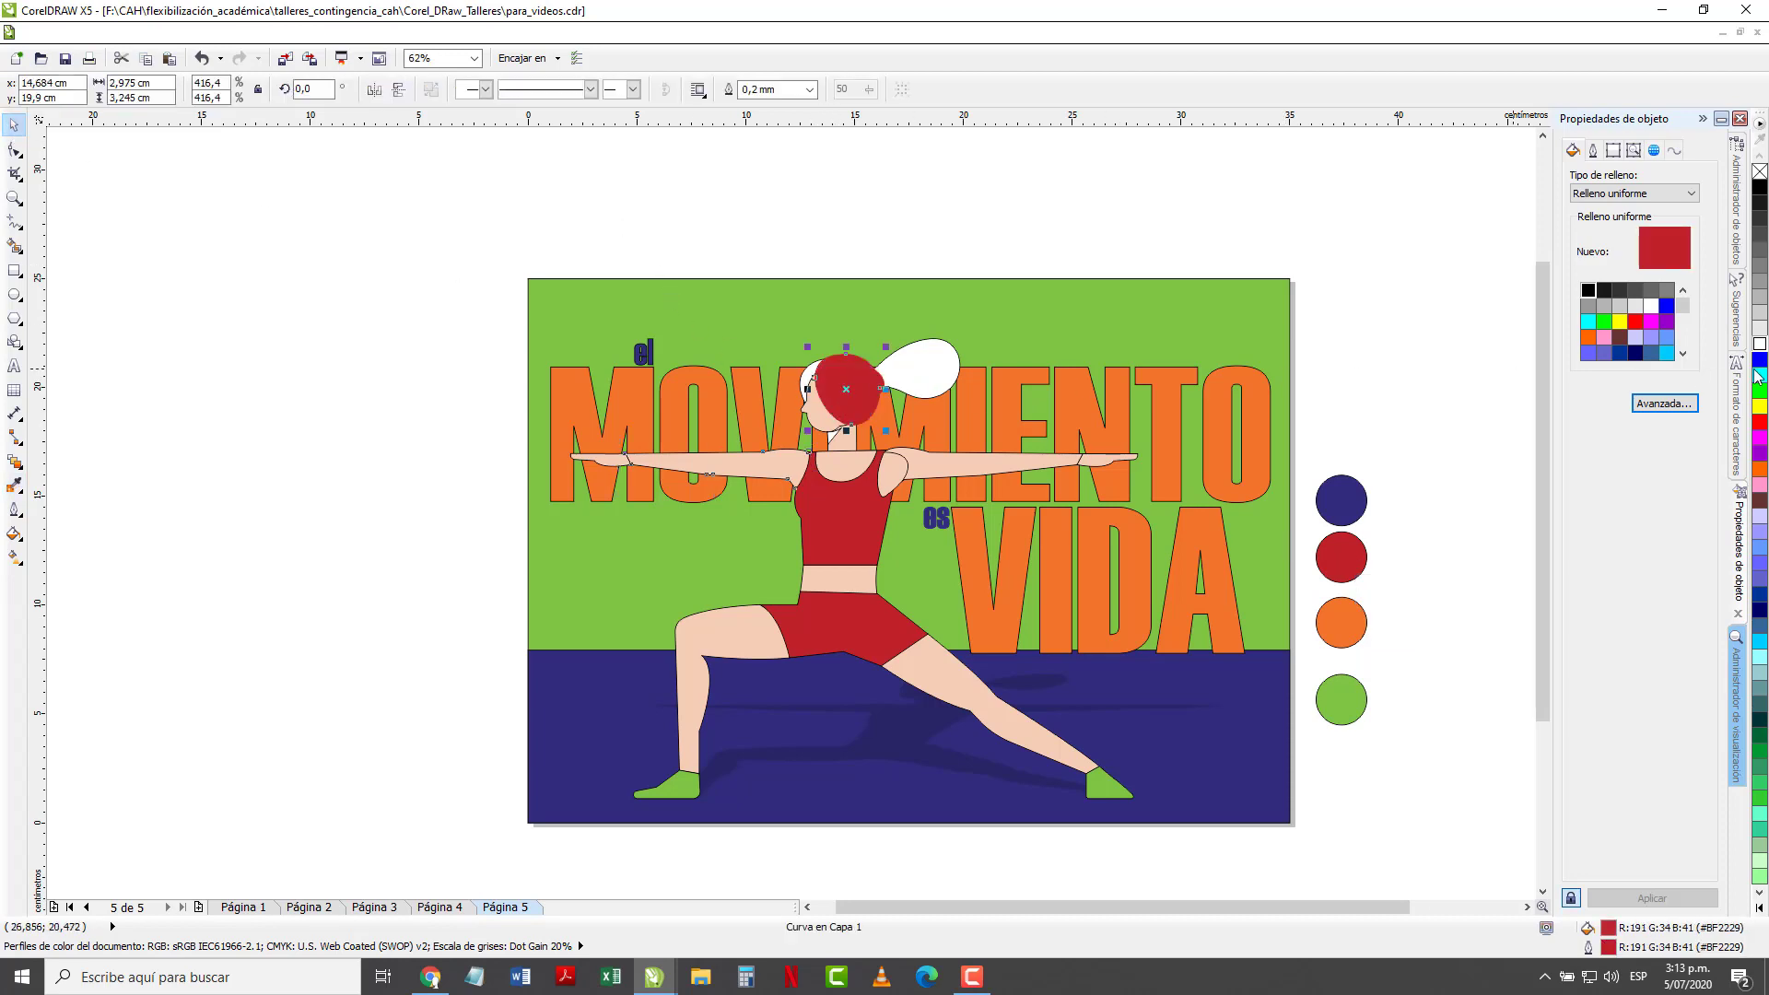
left_click(1664, 402)
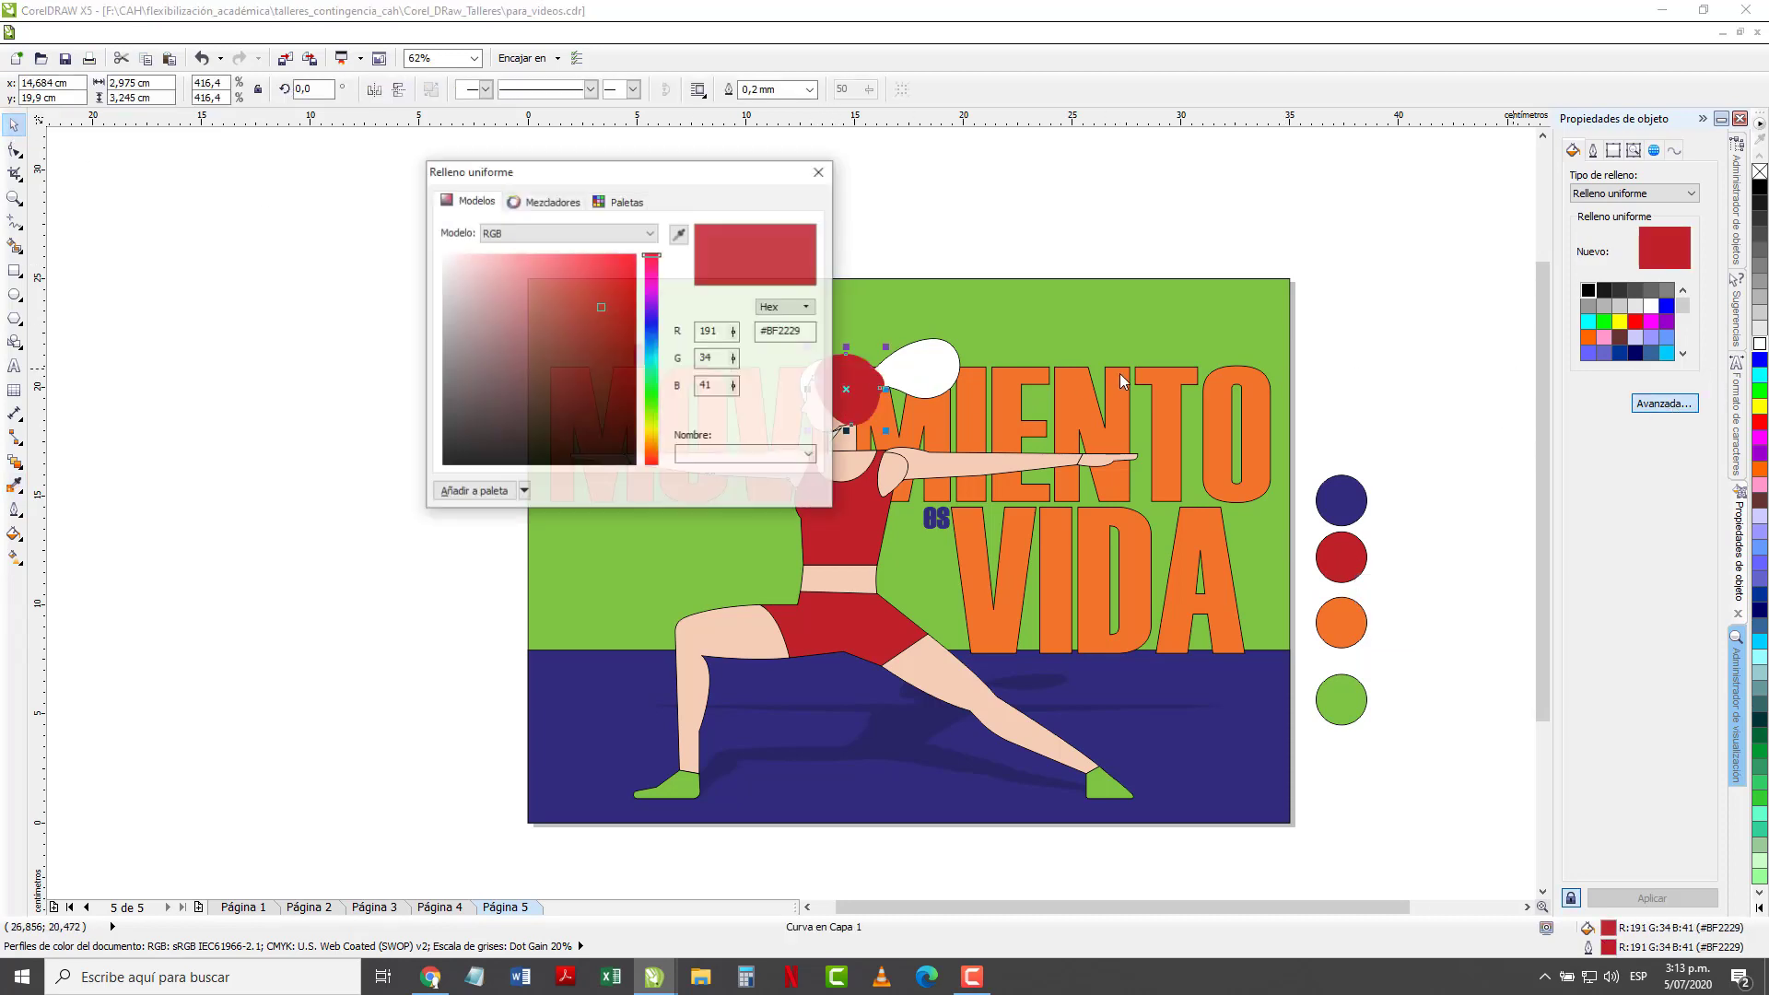
left_click(614, 358)
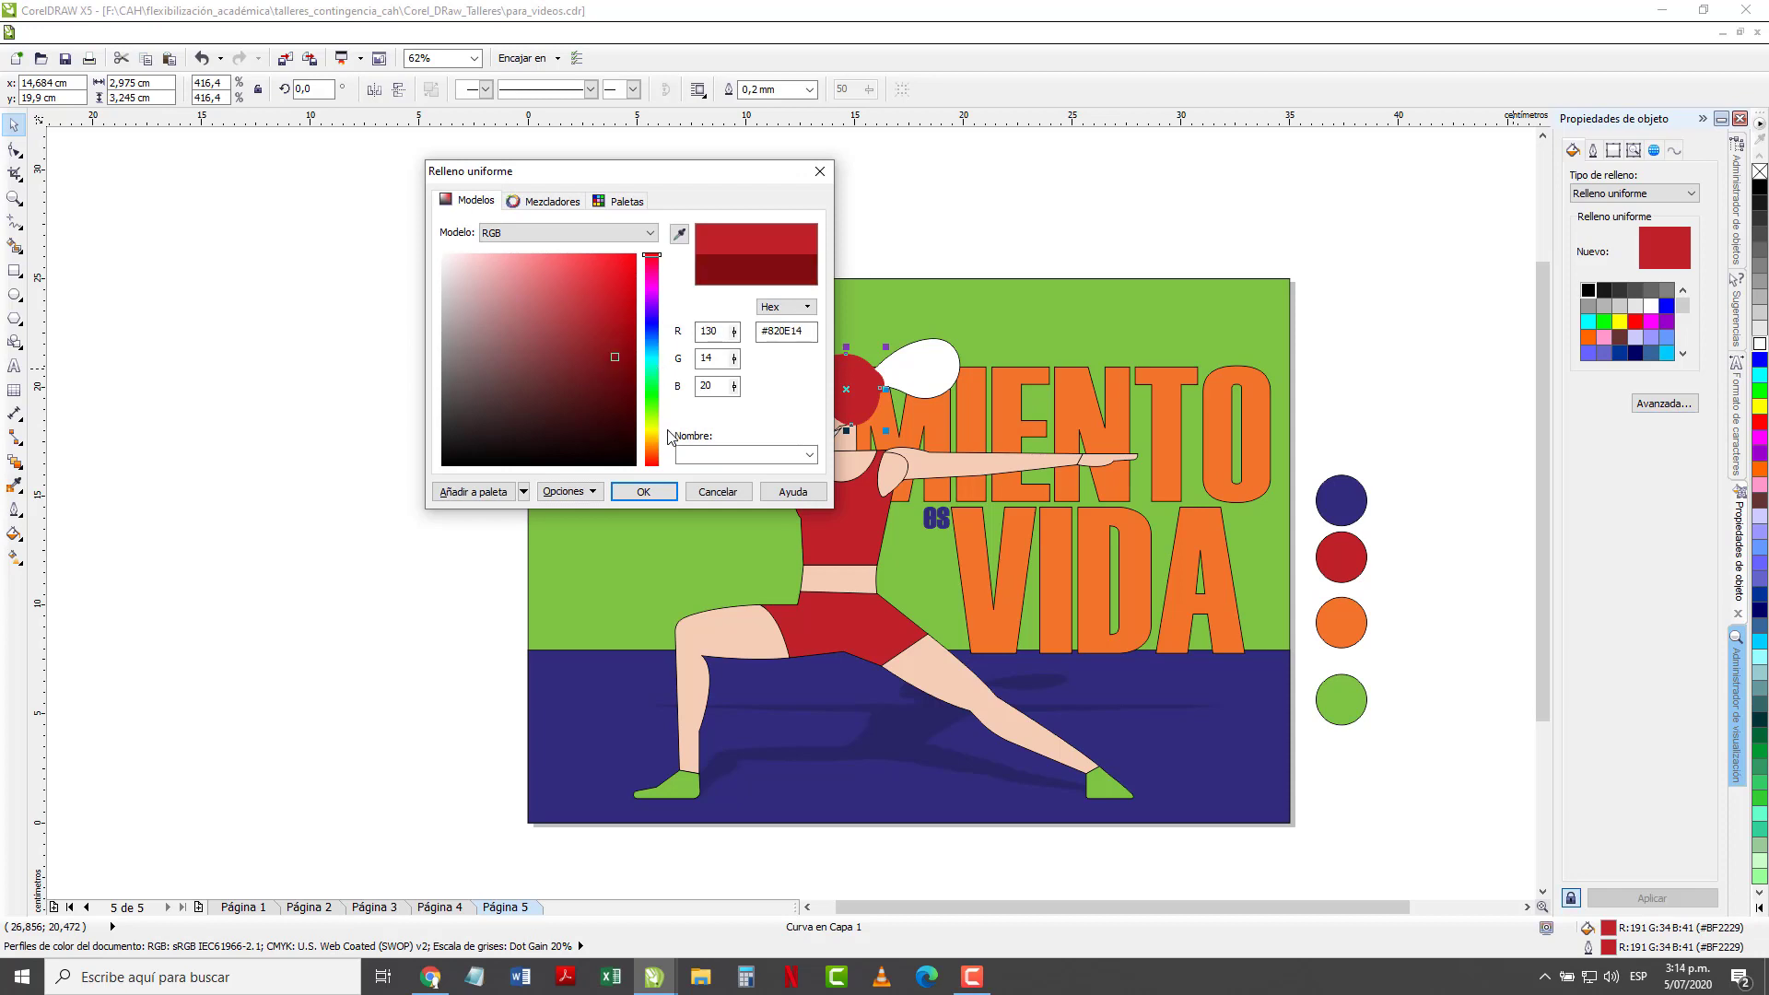
left_click(645, 490)
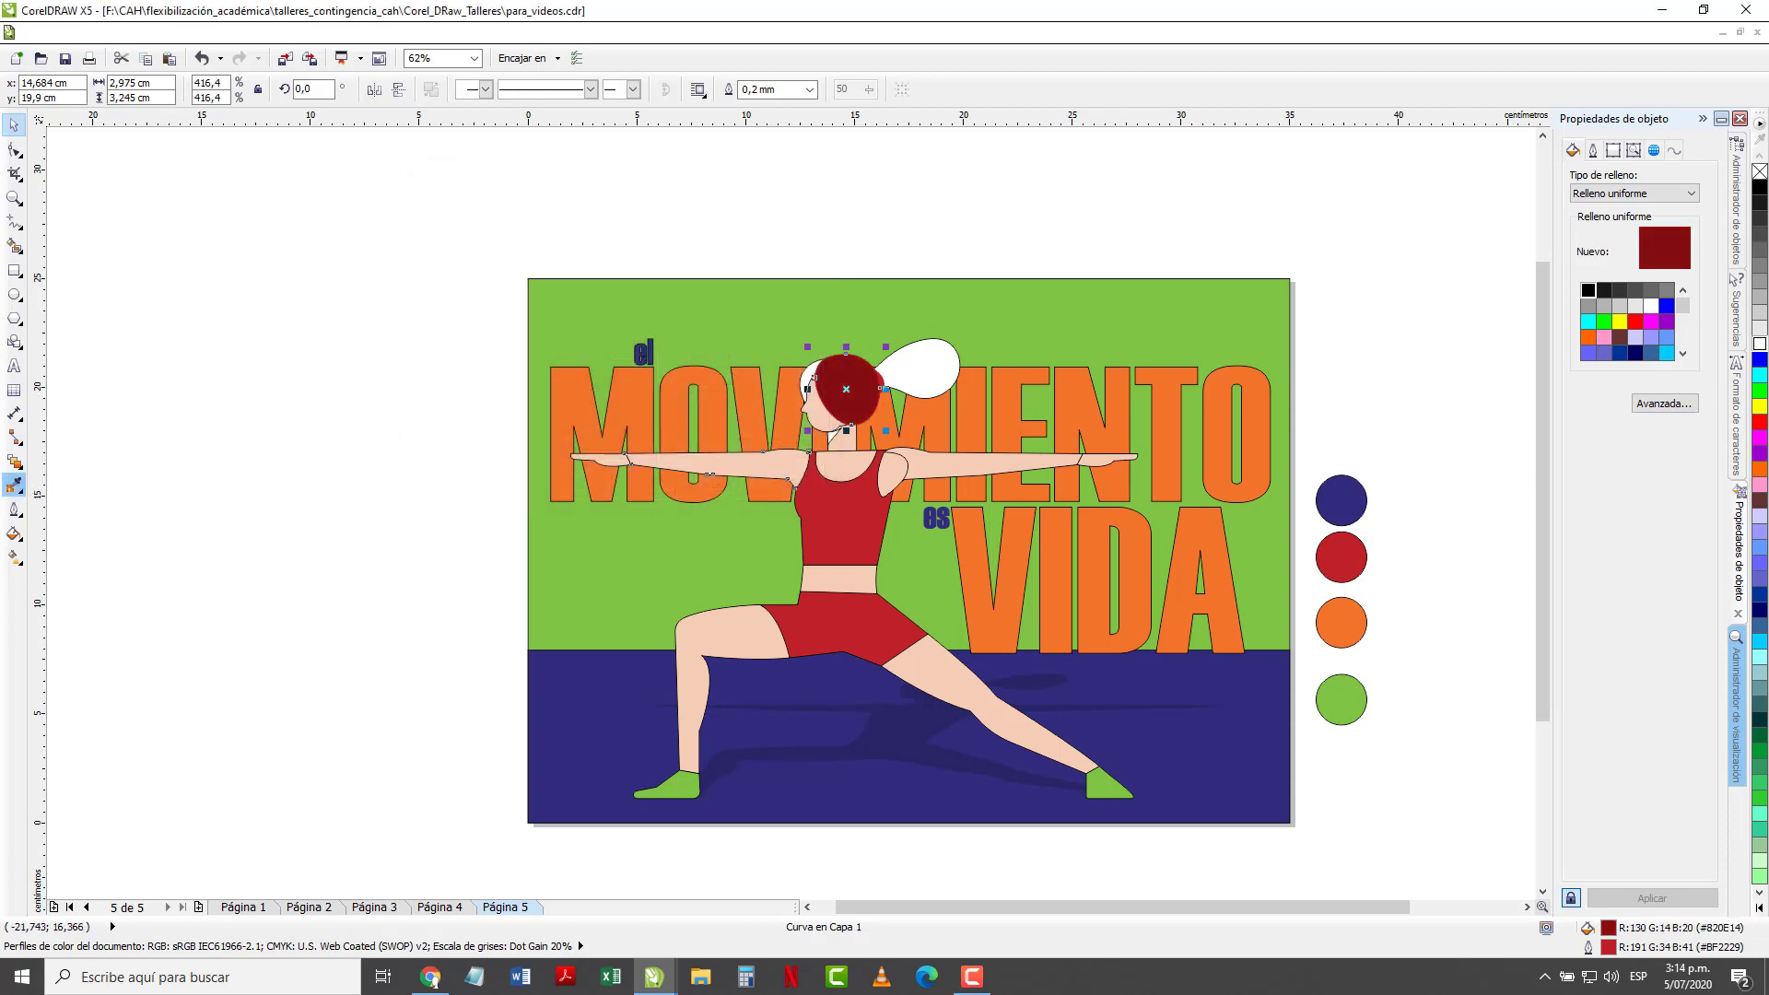
Sample the darkened red (#820E14) from the hair and fill the ponytail and the front strand with it
left_click(15, 486)
left_click(843, 391)
left_click(921, 364)
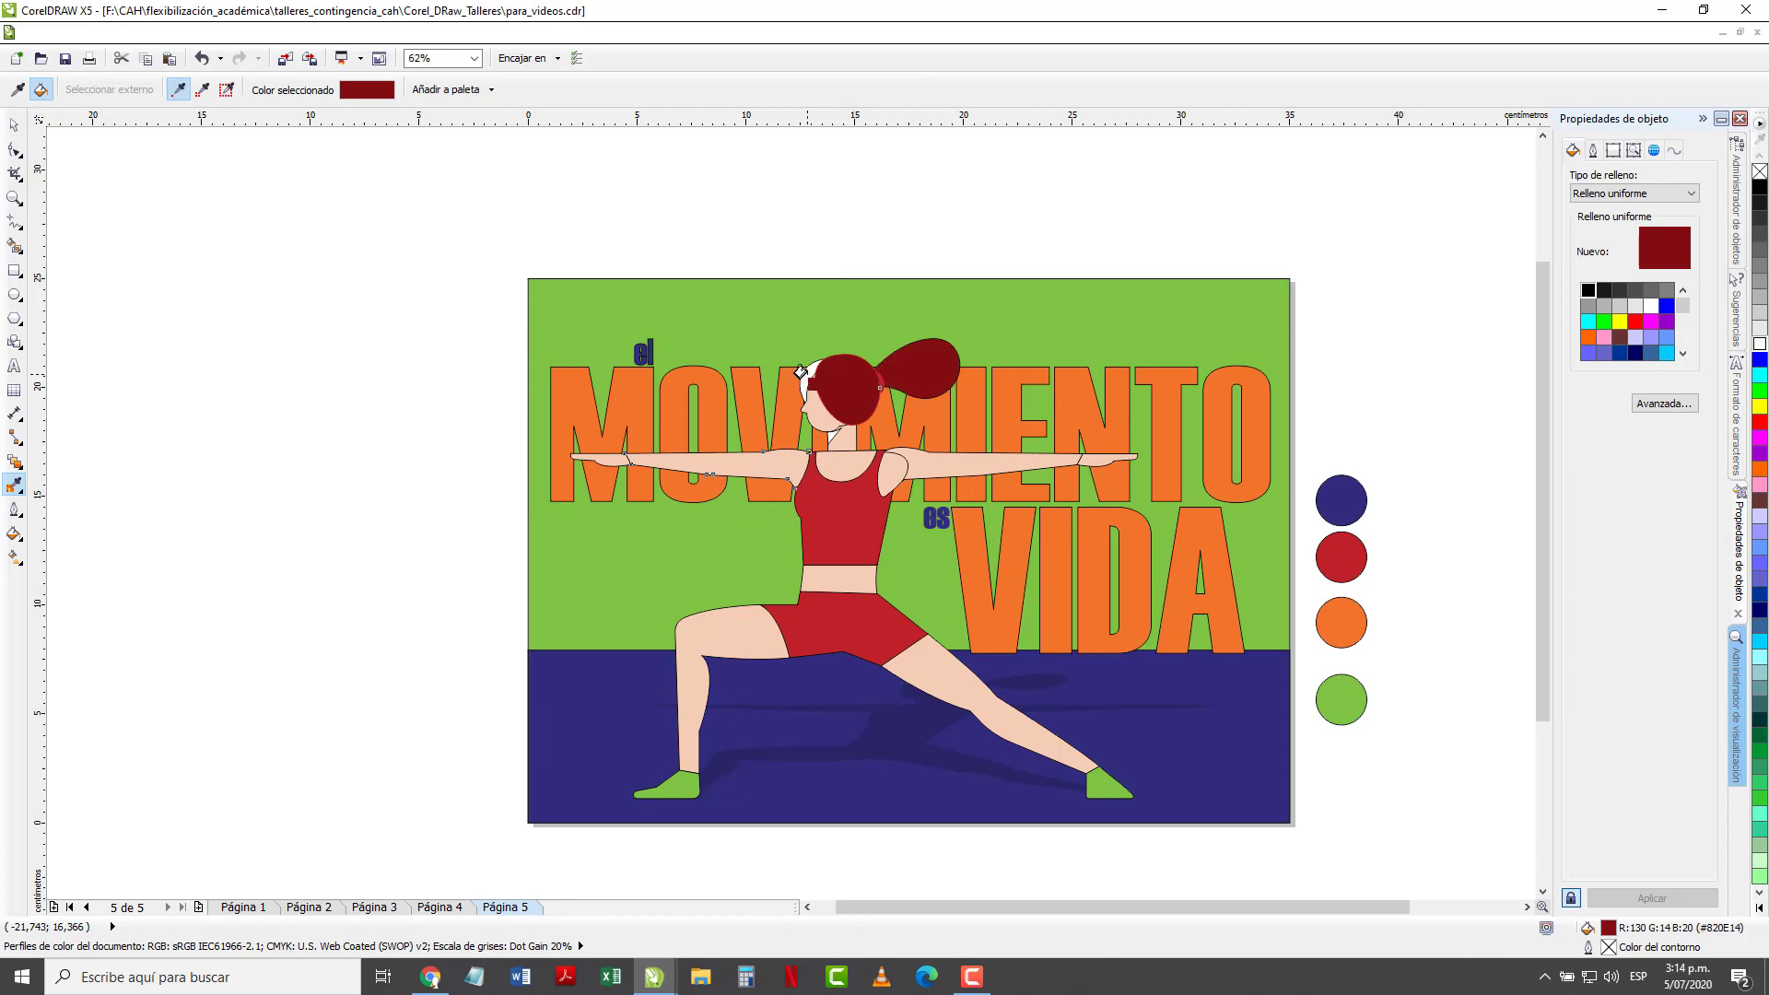
left_click(805, 377)
Select the whole illustration without the swatches, remove the outlines from all its objects and deselect it
left_click(13, 124)
left_click_drag(421, 228, 1330, 850)
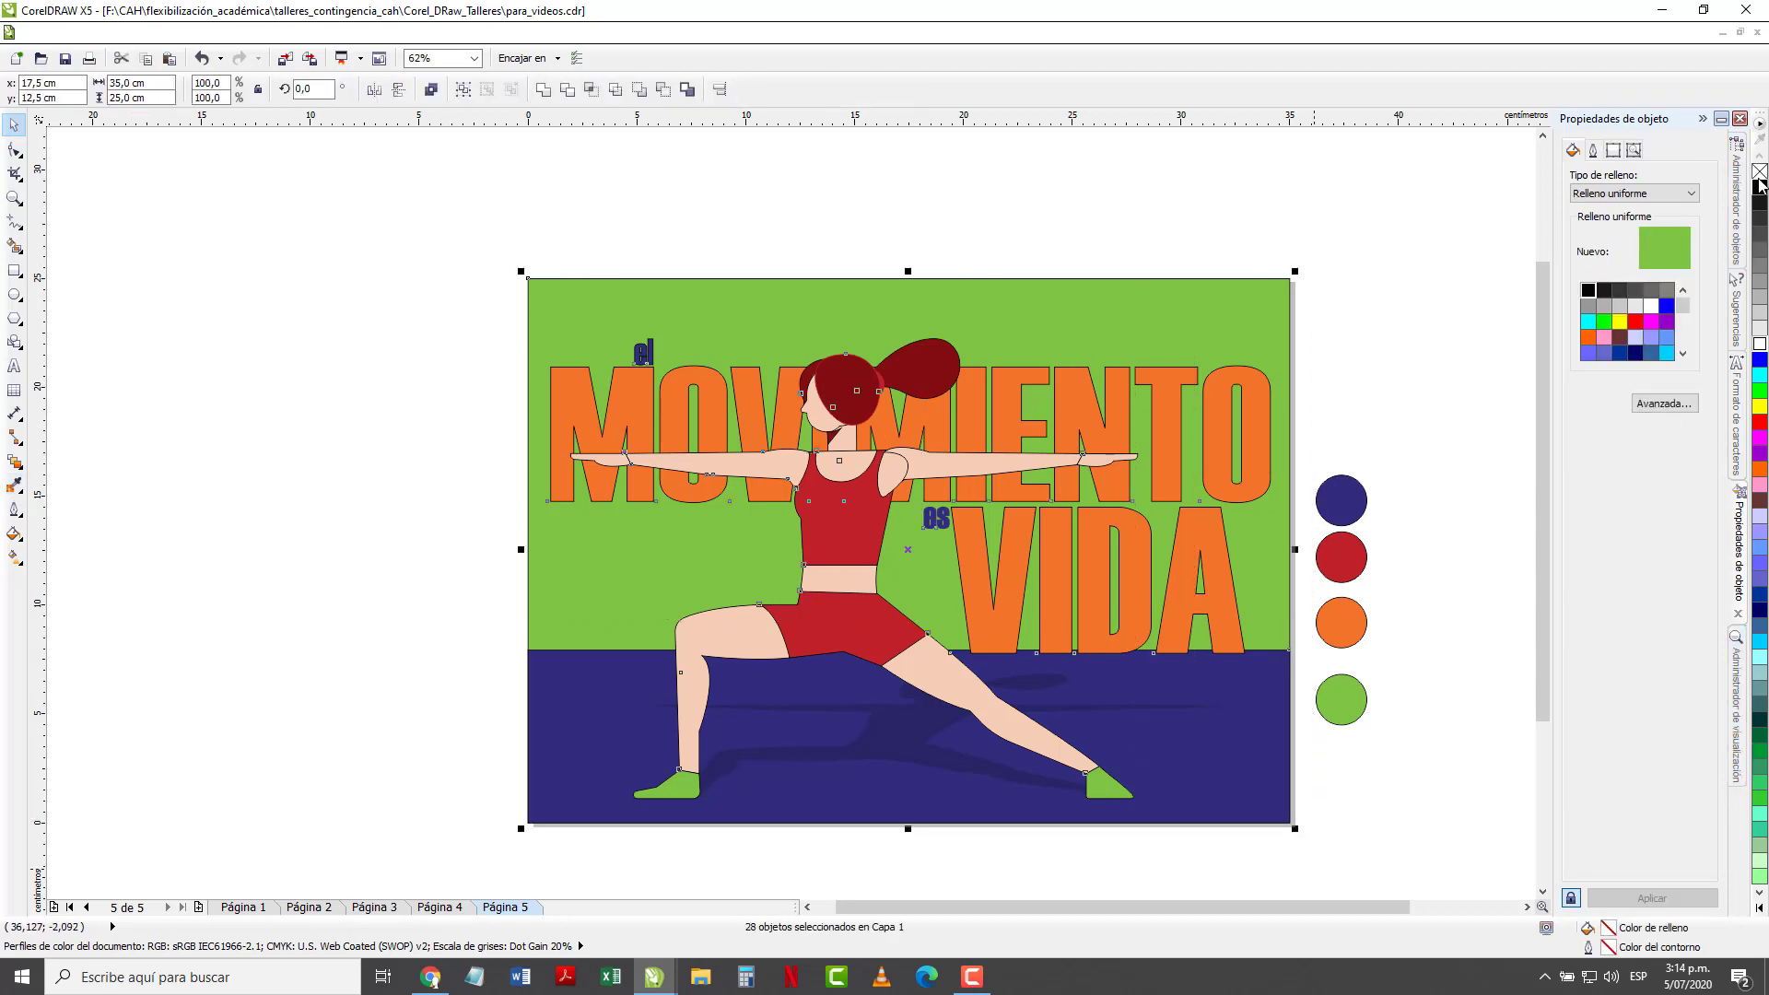
left_click(1378, 439)
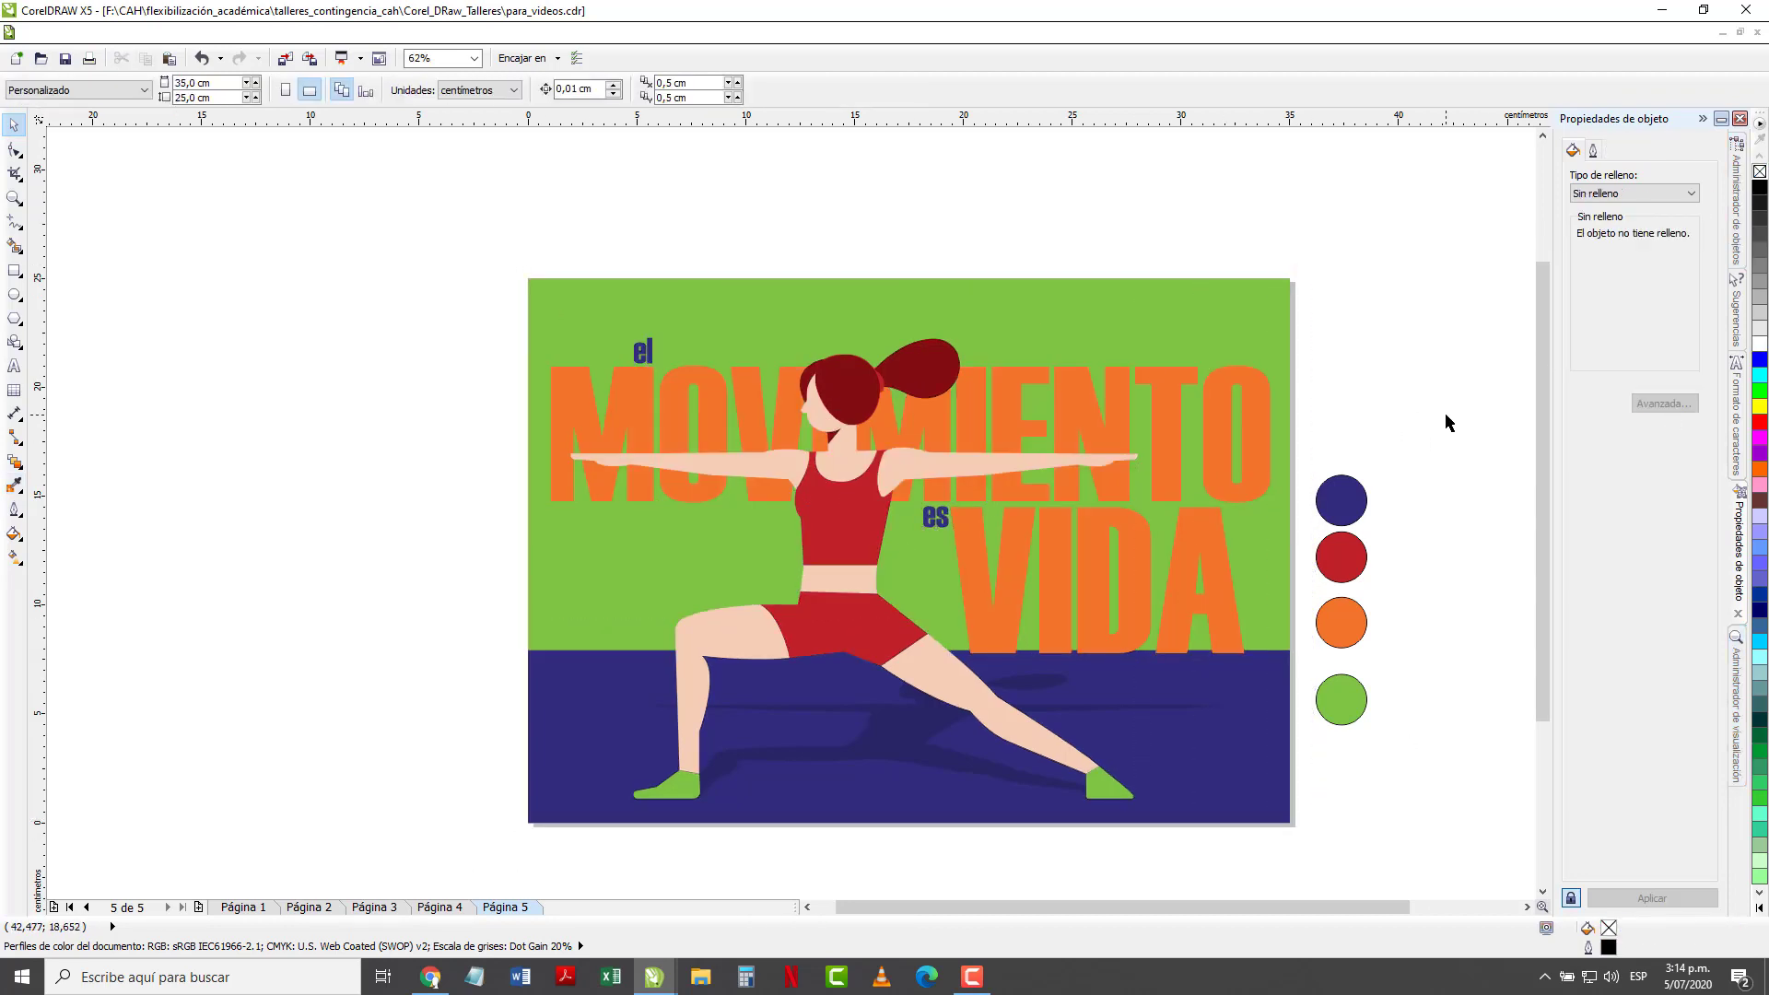